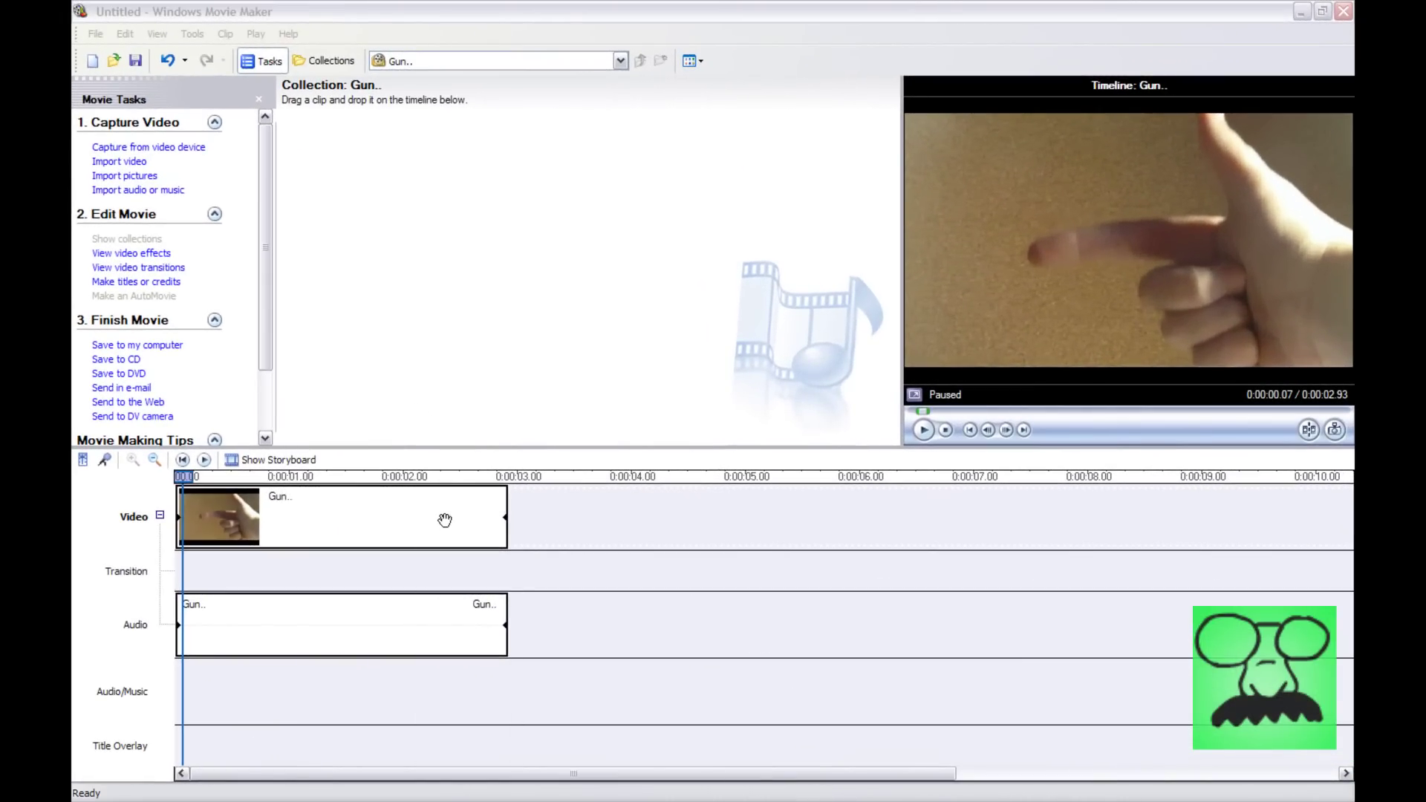
- Play and pause the Gun clip preview to about 2.1 seconds, then return to the timeline start
mouse_move(181, 475)
mouse_down()
mouse_move(223, 483)
mouse_move(161, 486)
mouse_up()
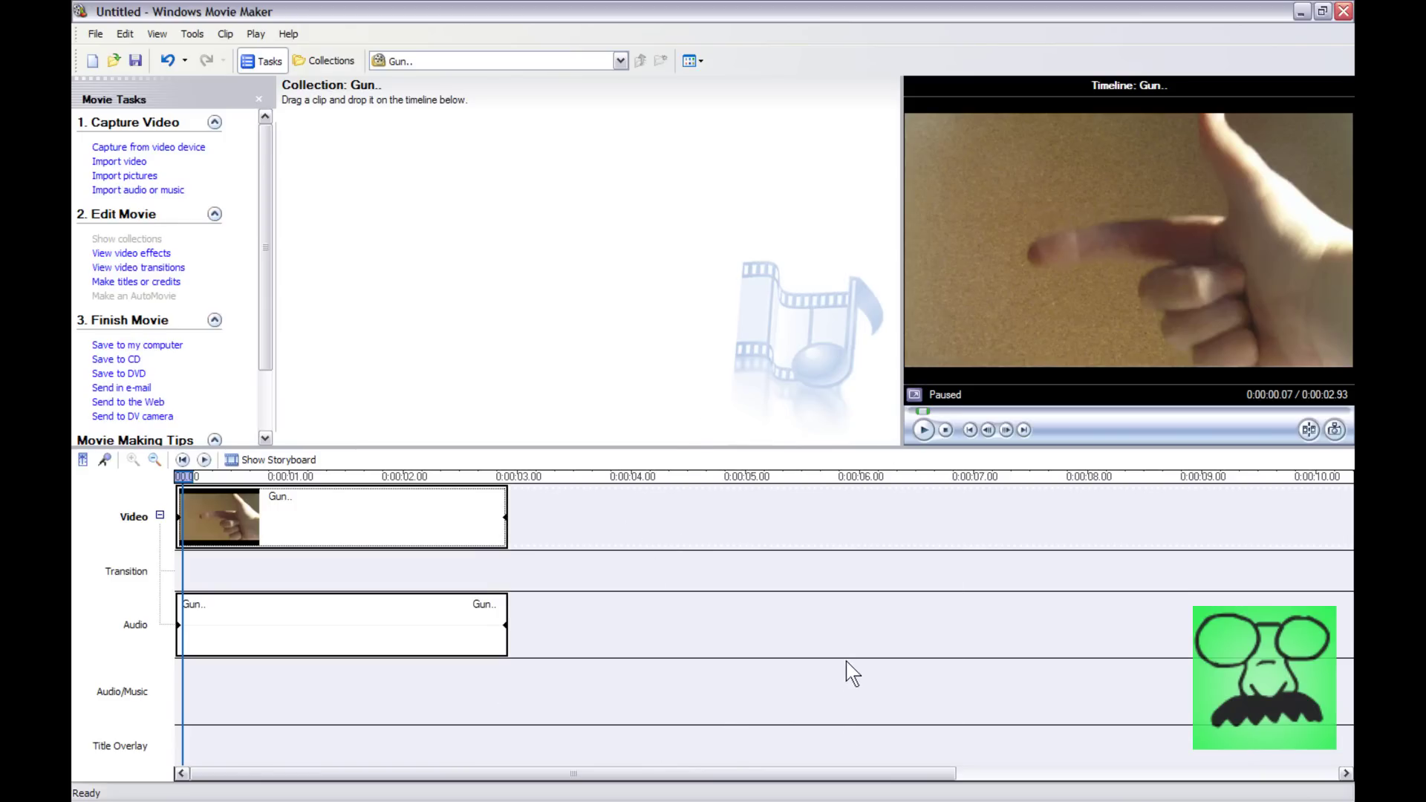
click(923, 430)
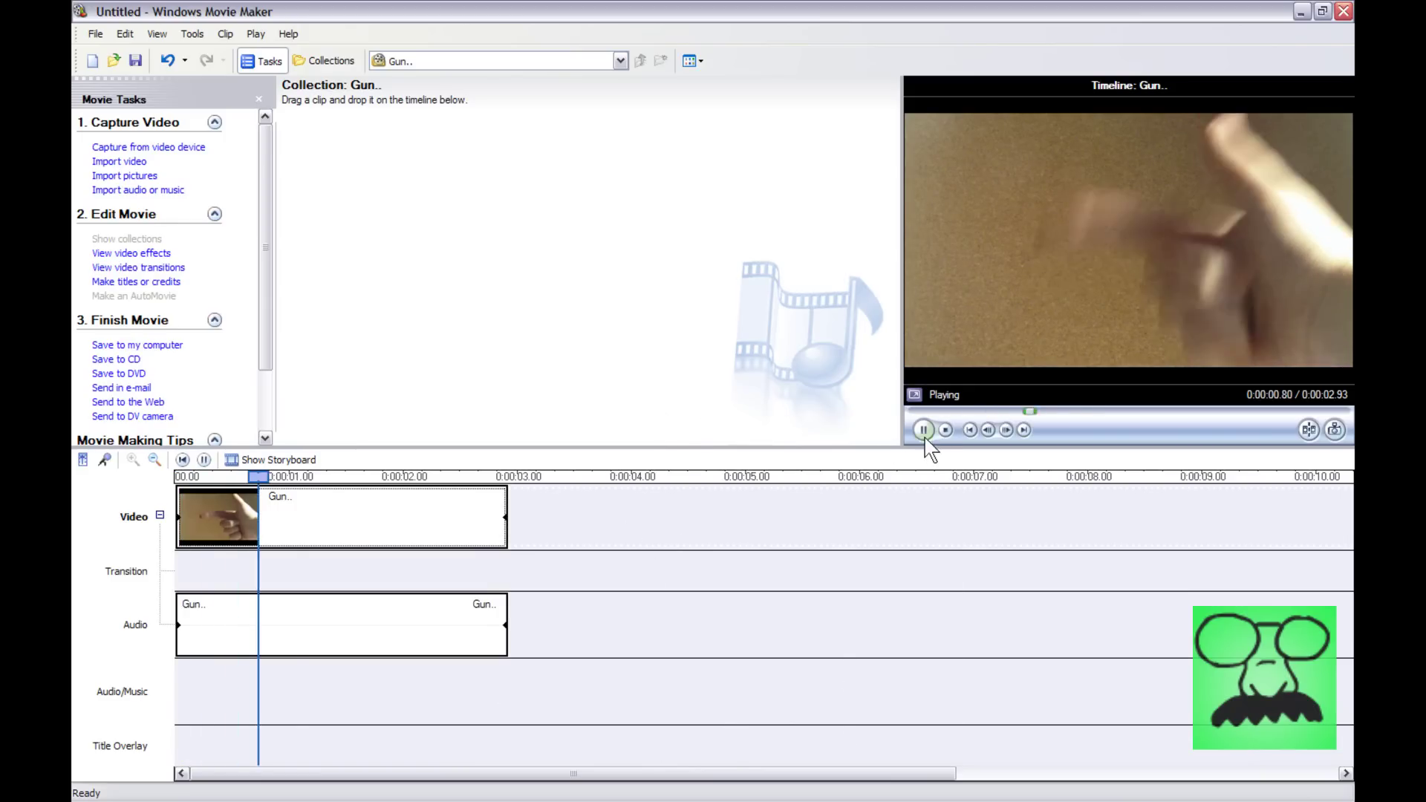
click(923, 429)
click(923, 429)
click(923, 430)
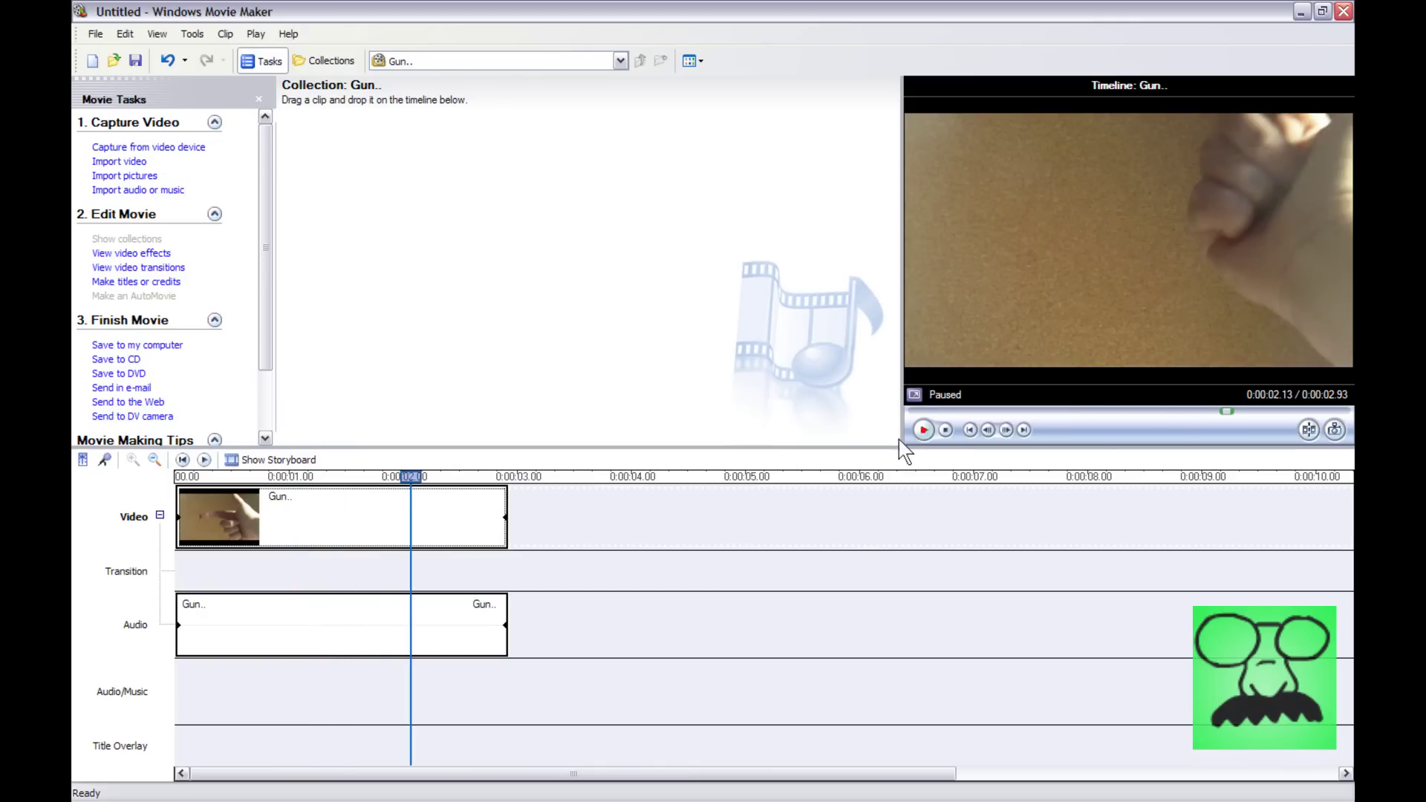
drag(408, 475, 119, 513)
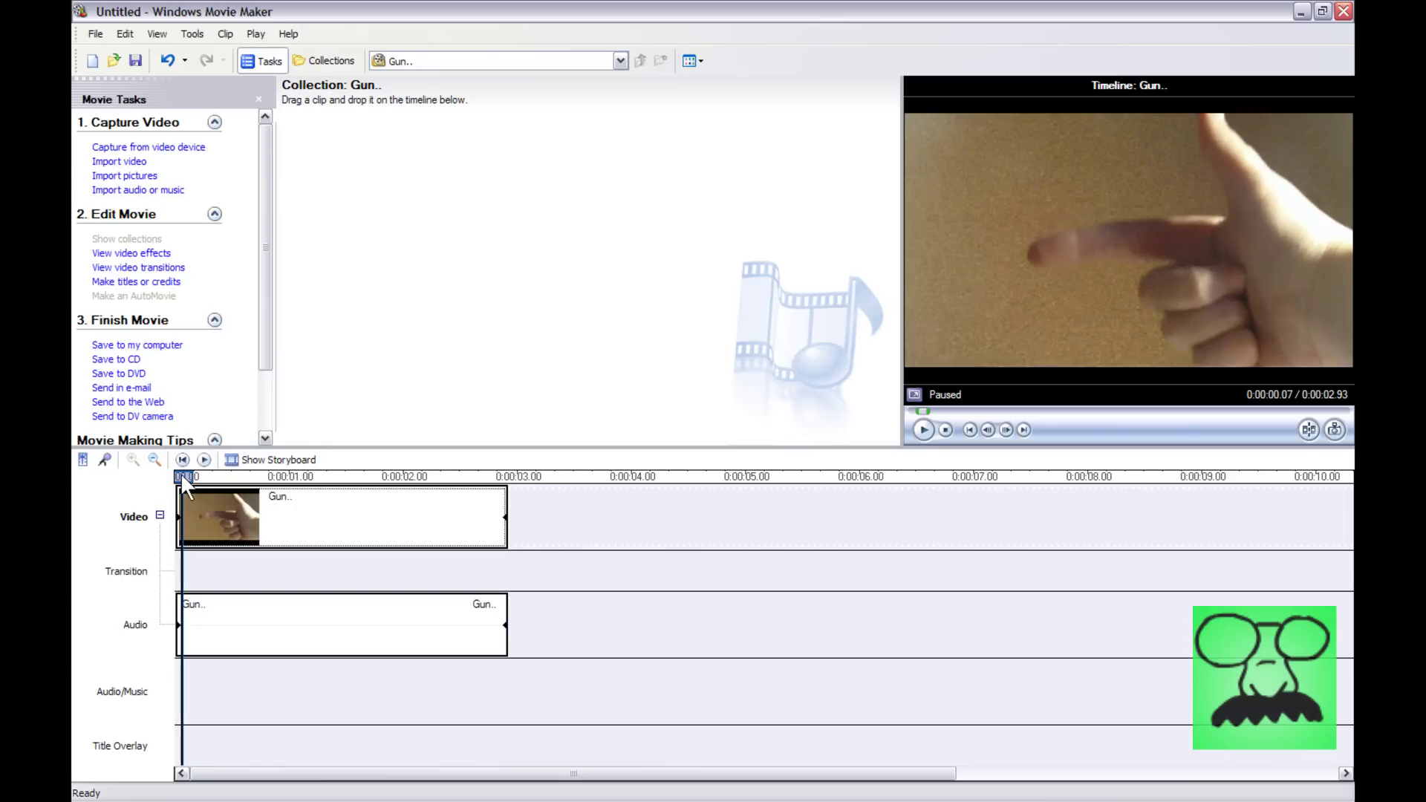
- Replay the clip's opening from the start, pausing near 0.64 and then 0.37 seconds
drag(186, 480, 180, 474)
drag(245, 469, 180, 479)
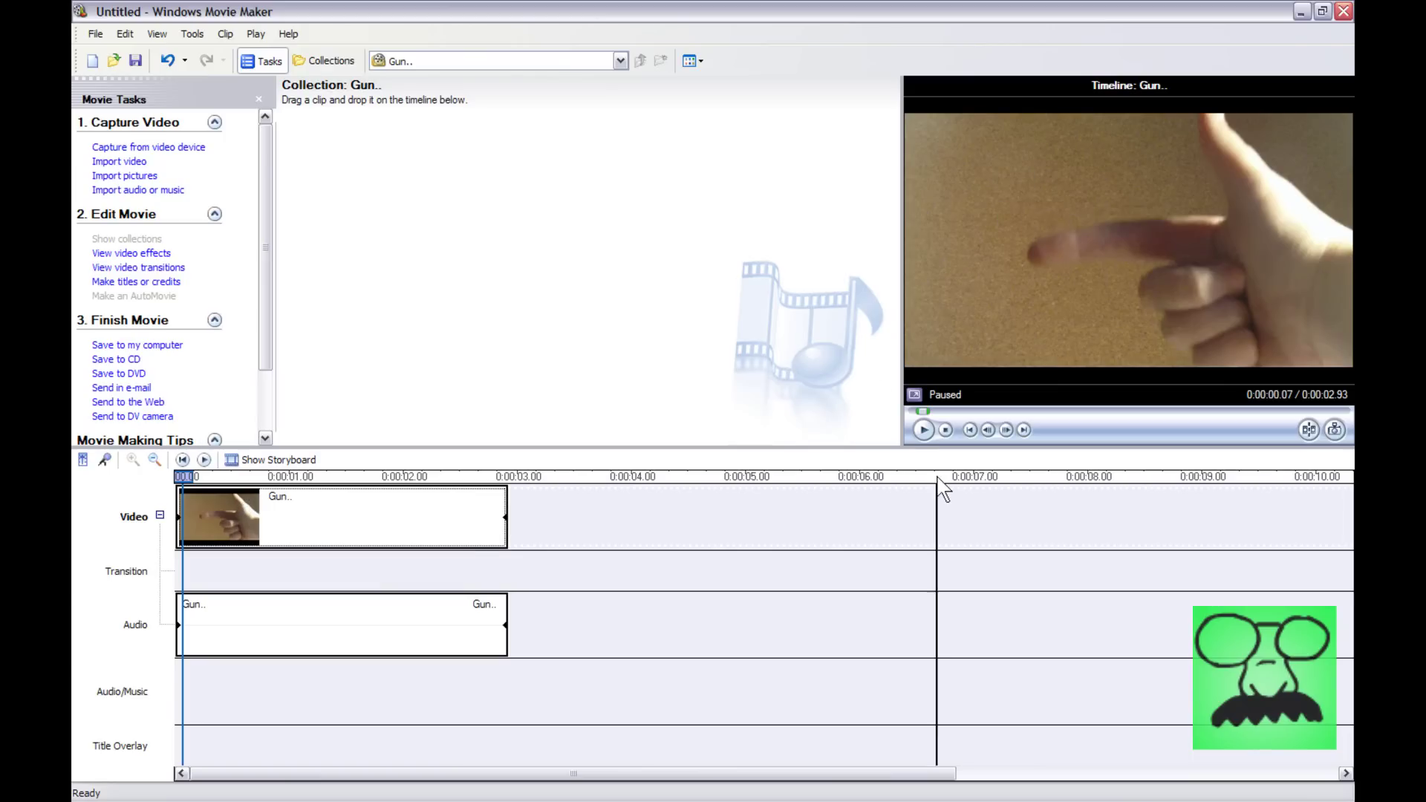
click(923, 430)
click(923, 430)
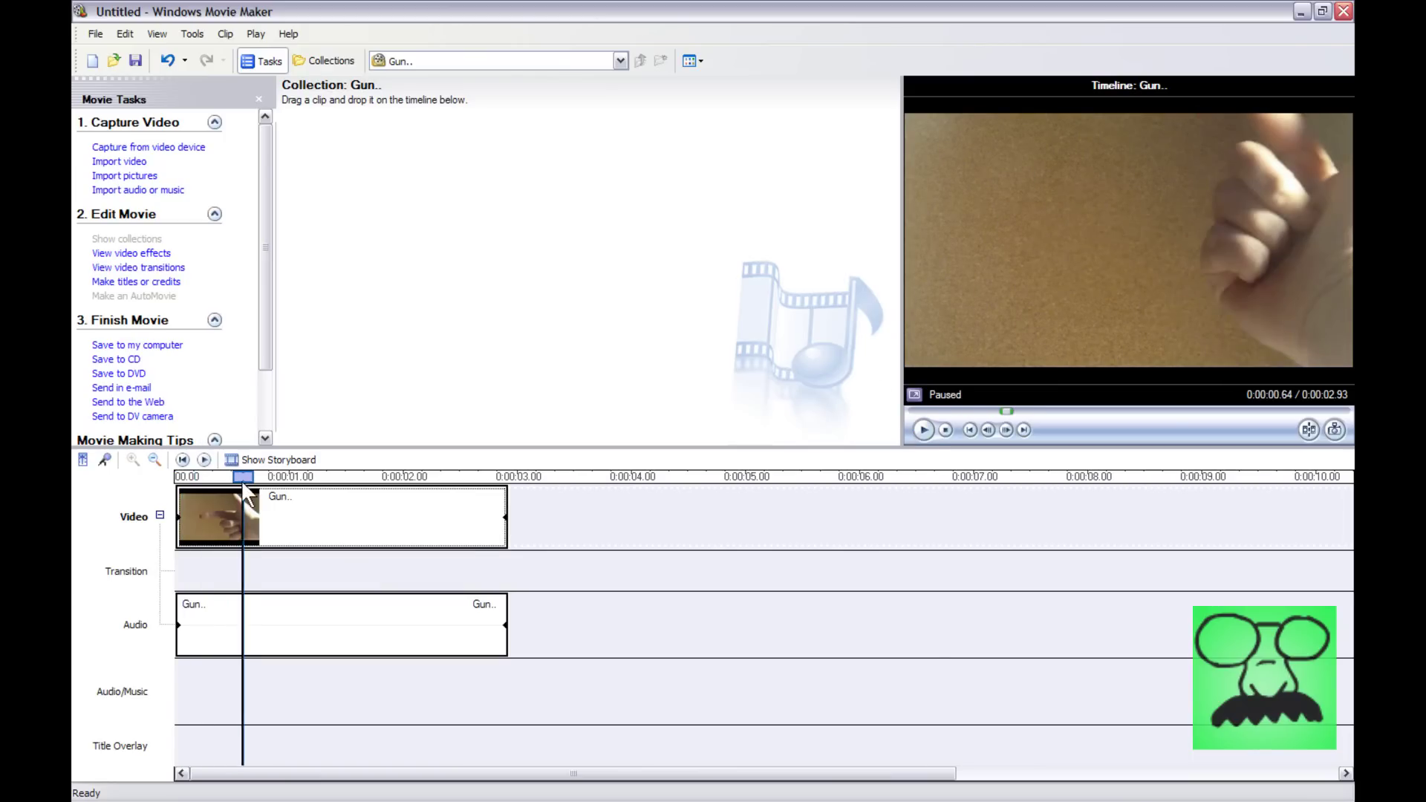
drag(242, 493, 153, 487)
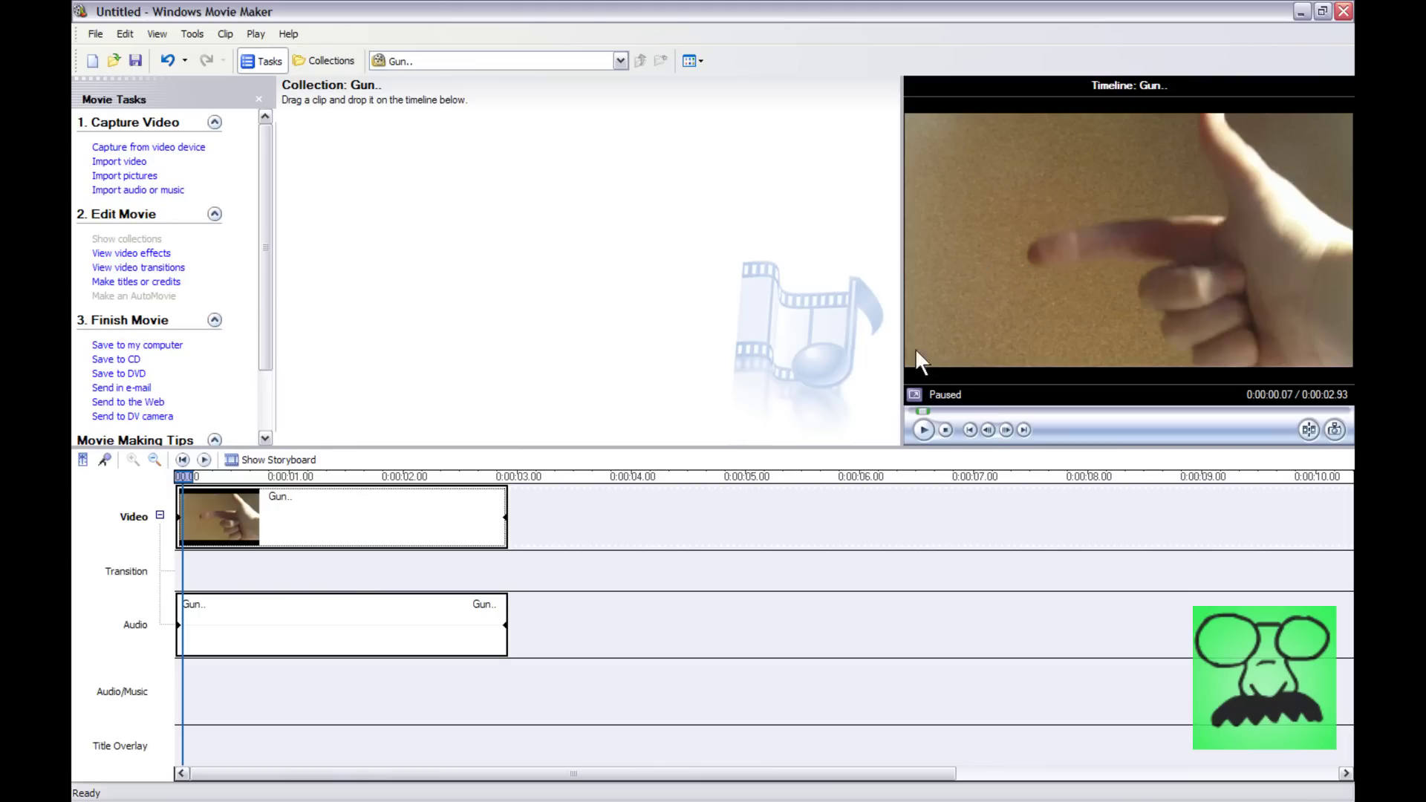
click(924, 430)
click(924, 430)
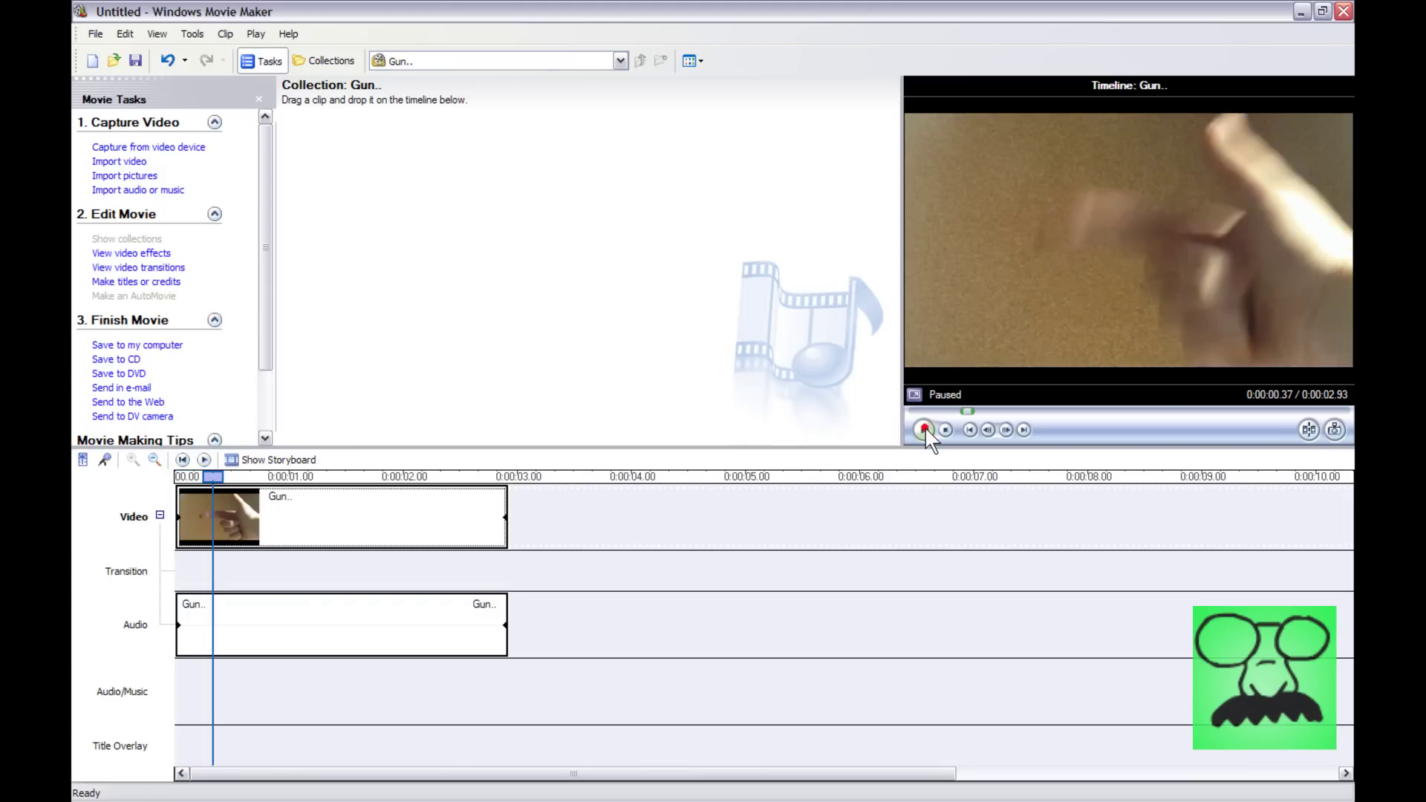
- Step frames back and forward to 0.27 seconds and split the Gun clip there
click(988, 431)
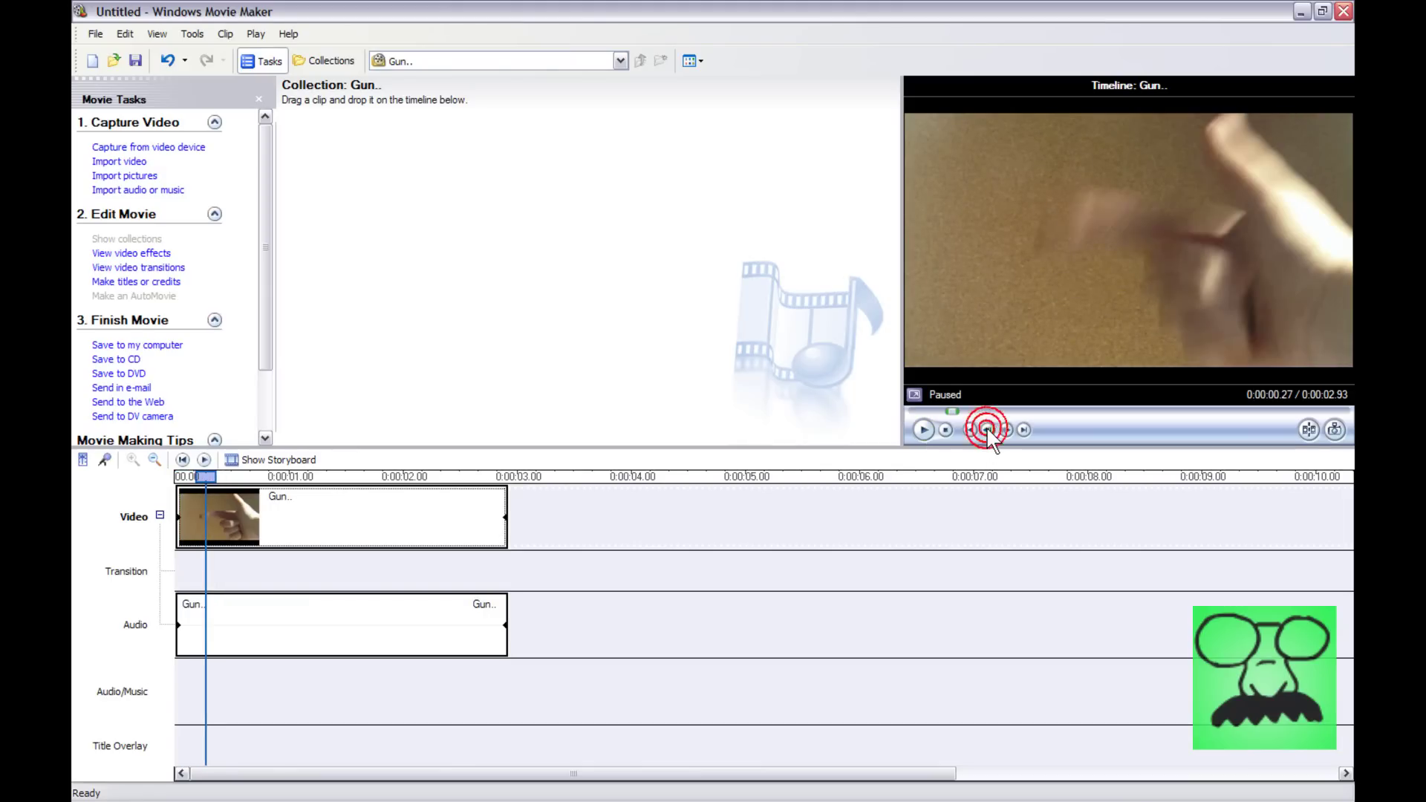
click(988, 431)
click(1006, 430)
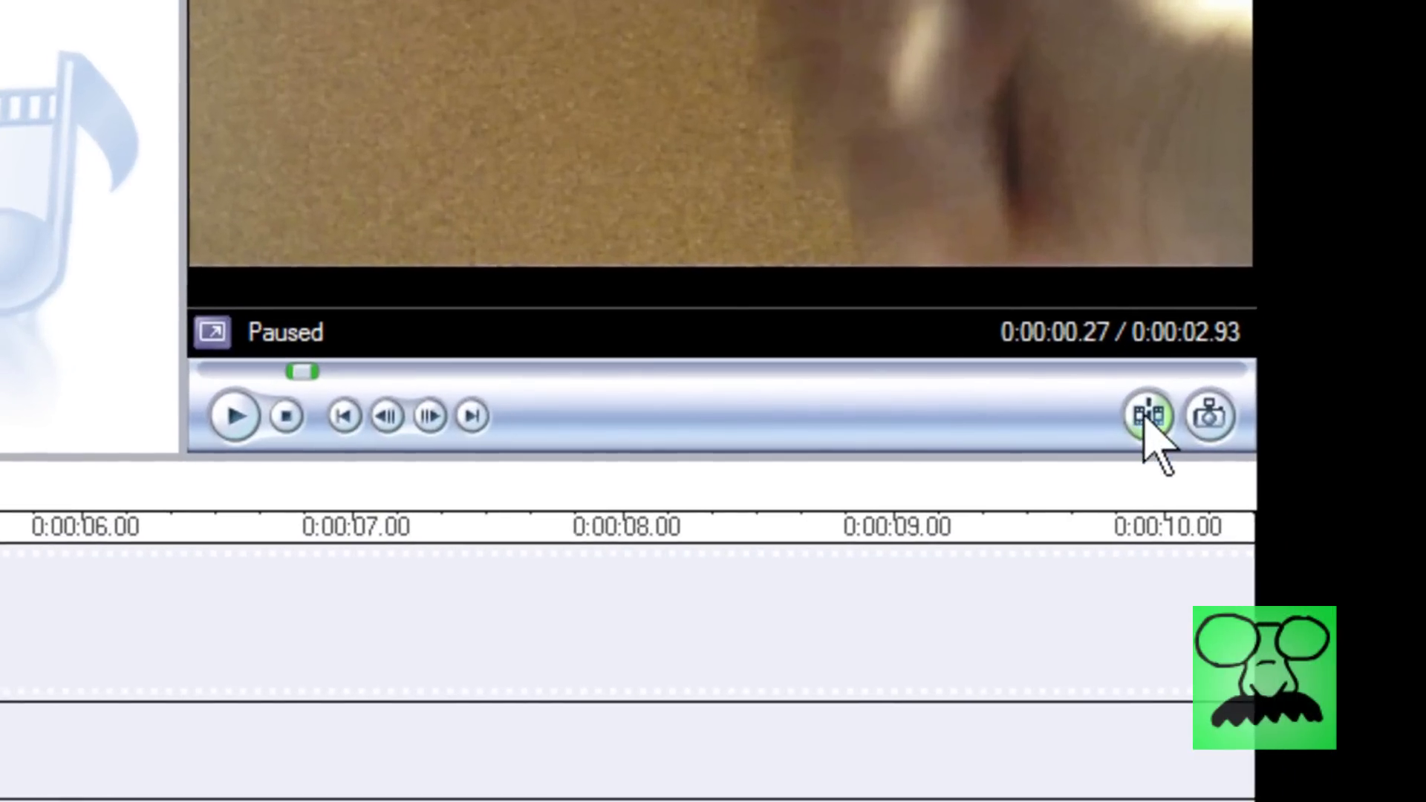
click(1307, 429)
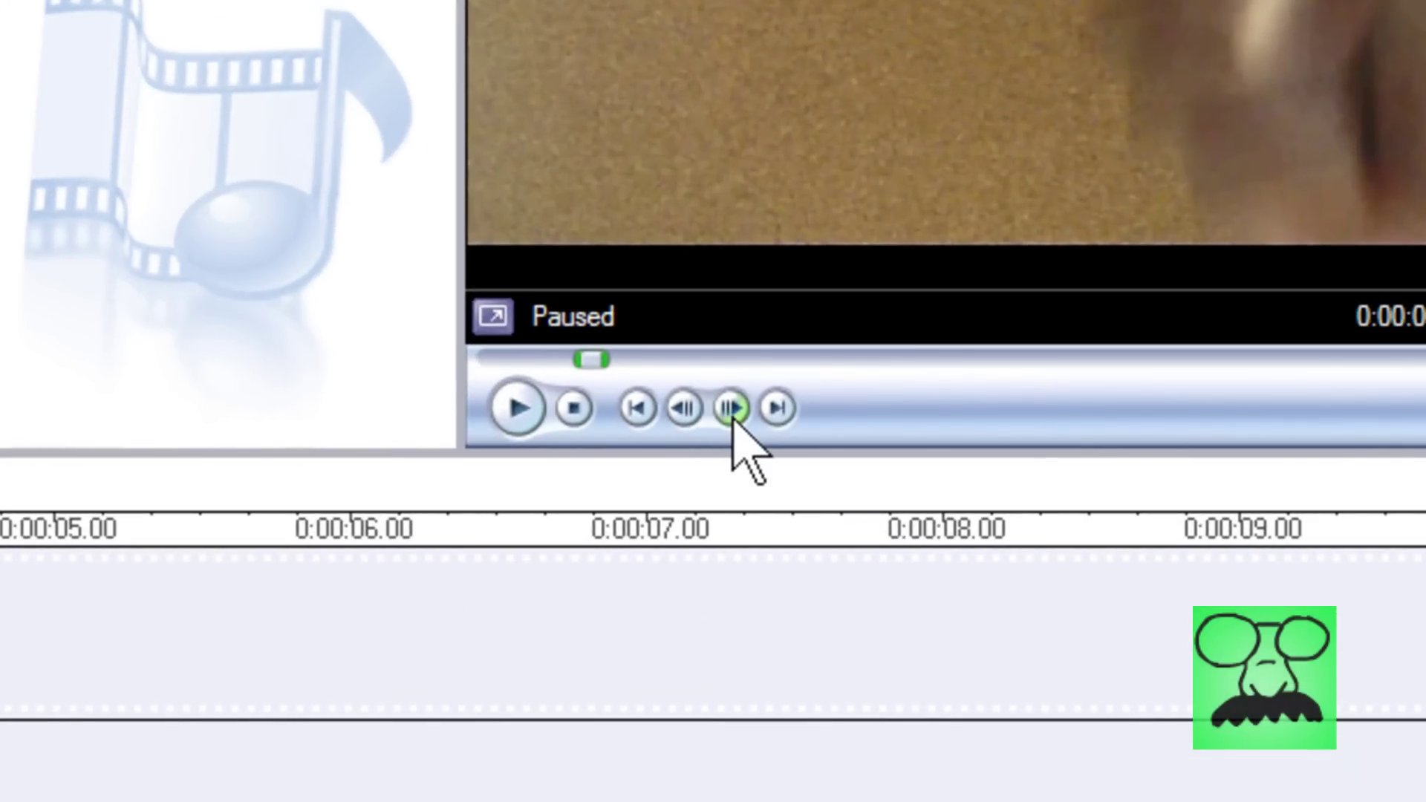
- Advance one frame, split the clip again, then select and deselect the second piece
click(732, 410)
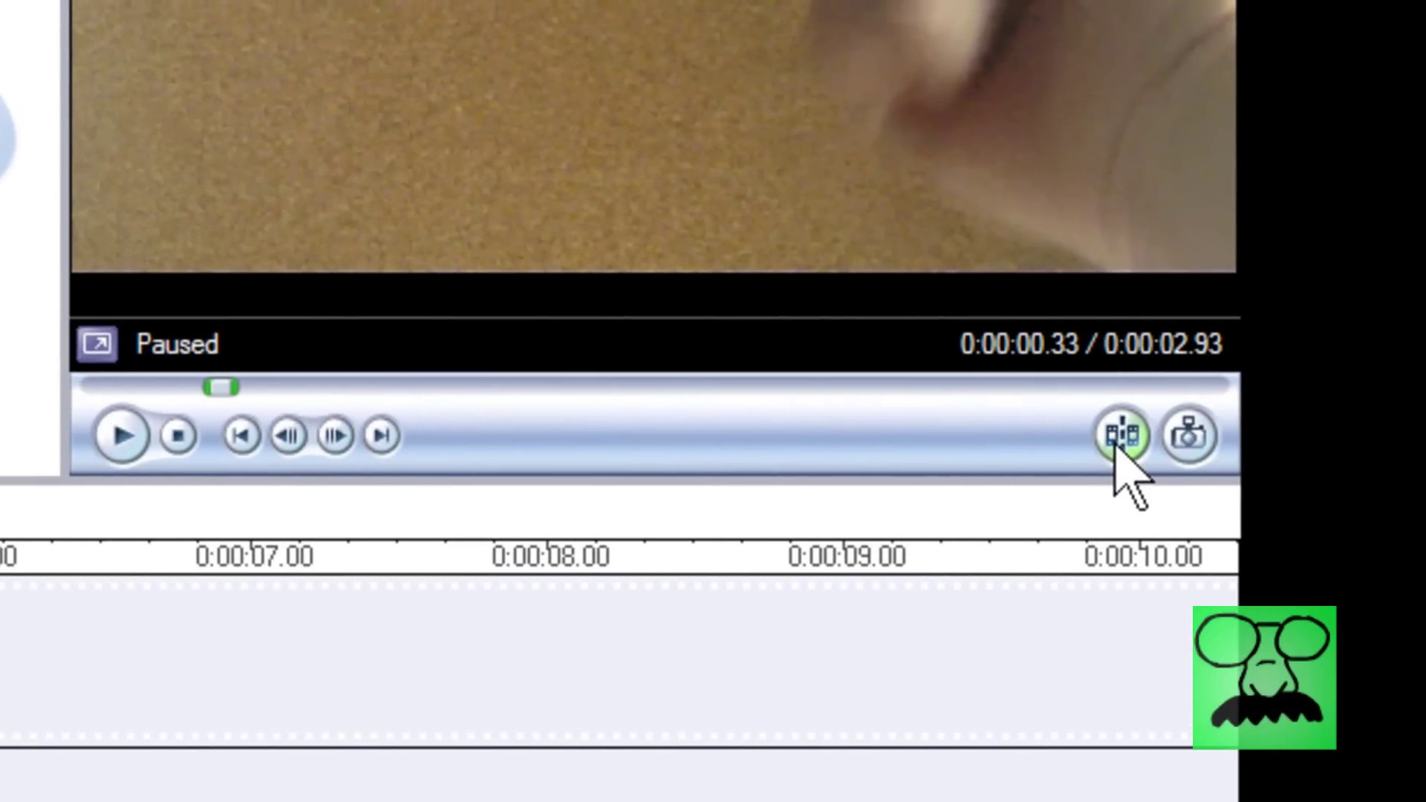
click(1116, 439)
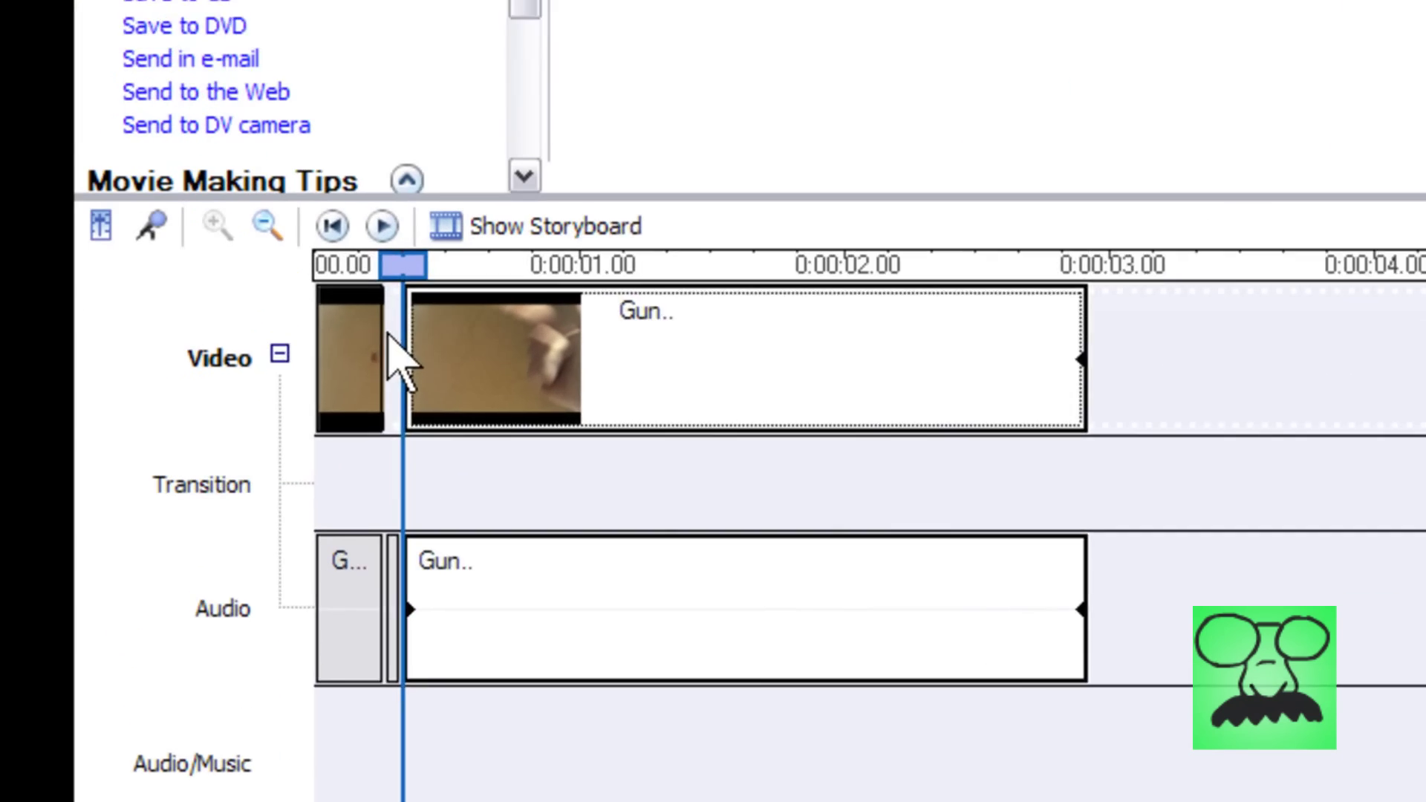
click(216, 514)
click(462, 302)
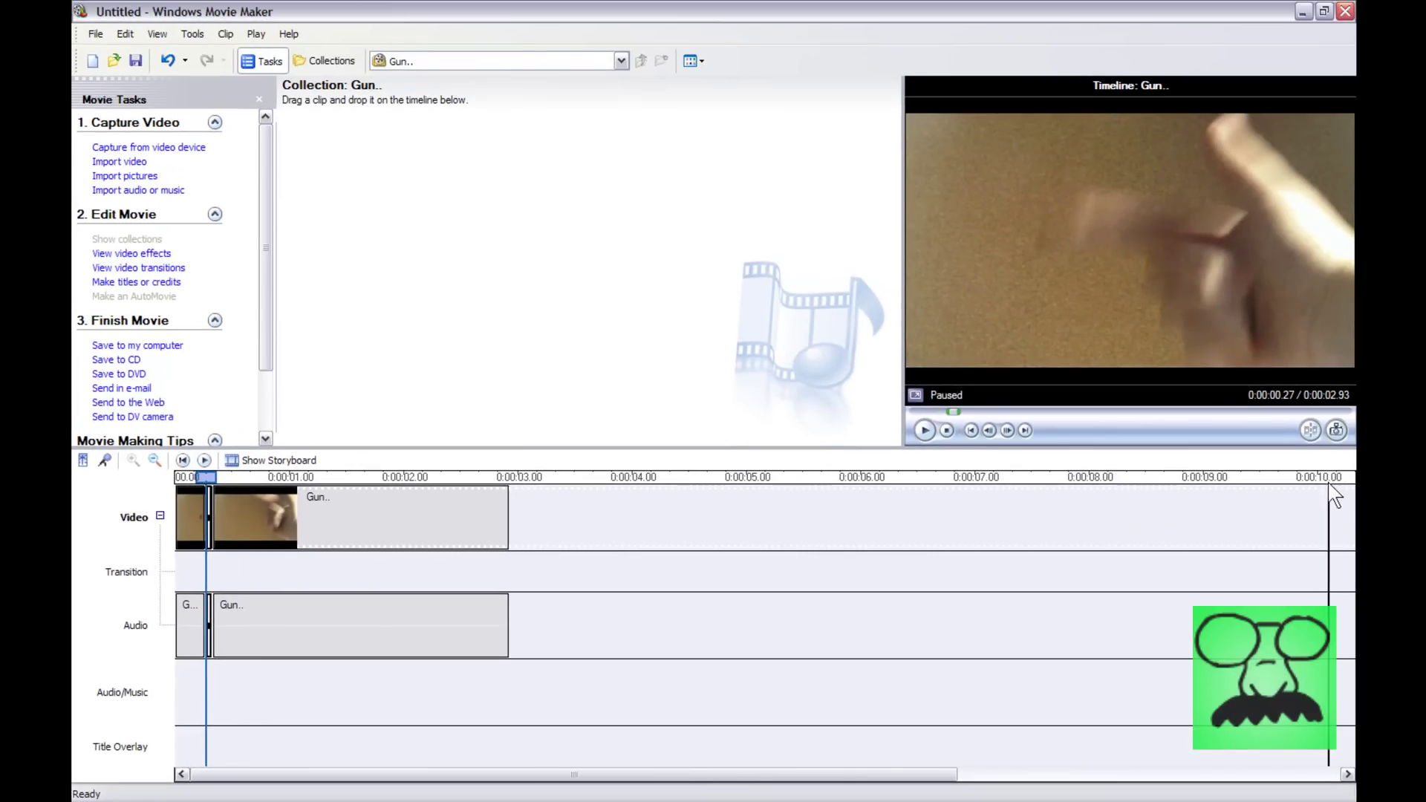
- Take a picture from the preview and save it as 'gun 1' in the test folder
click(193, 34)
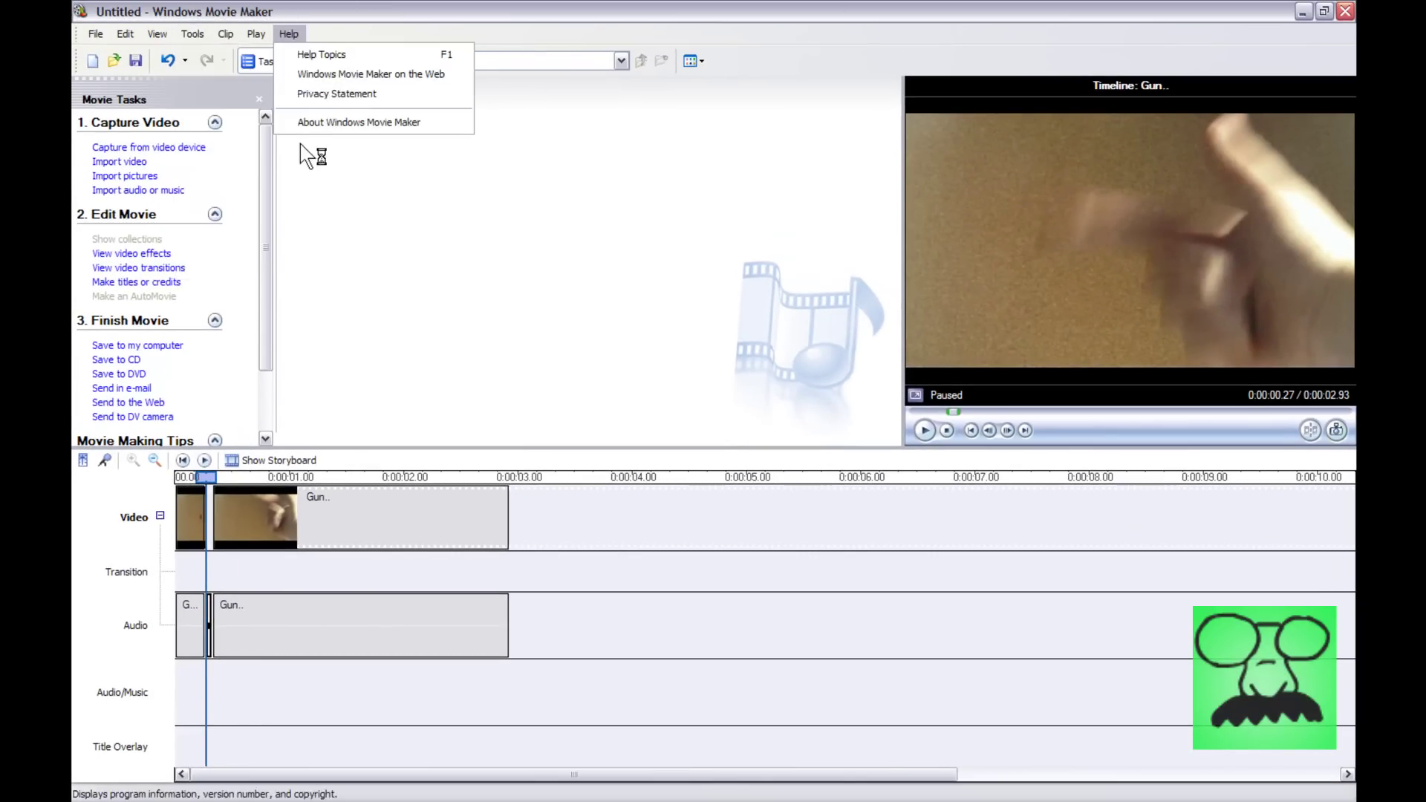
click(277, 170)
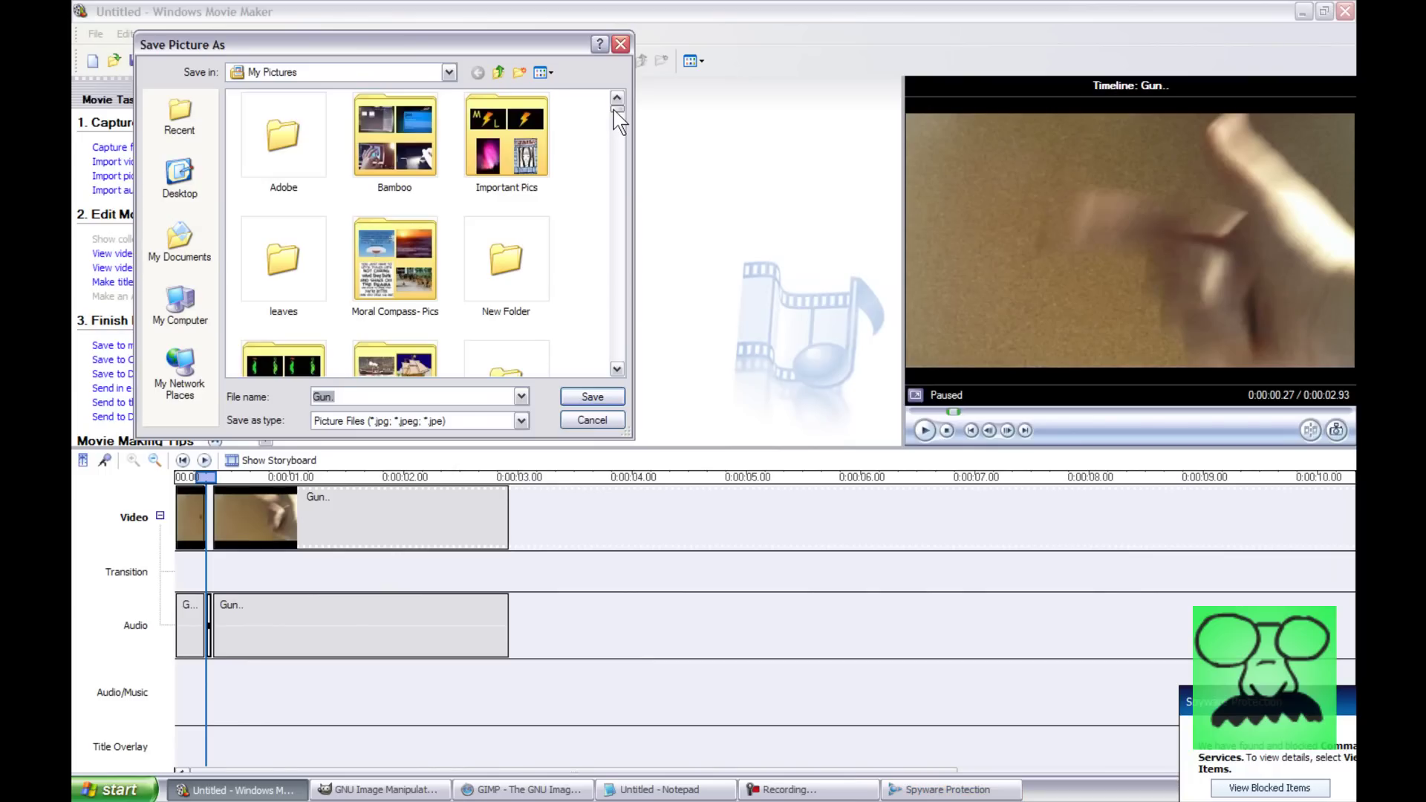
drag(613, 110, 617, 111)
double_click(496, 227)
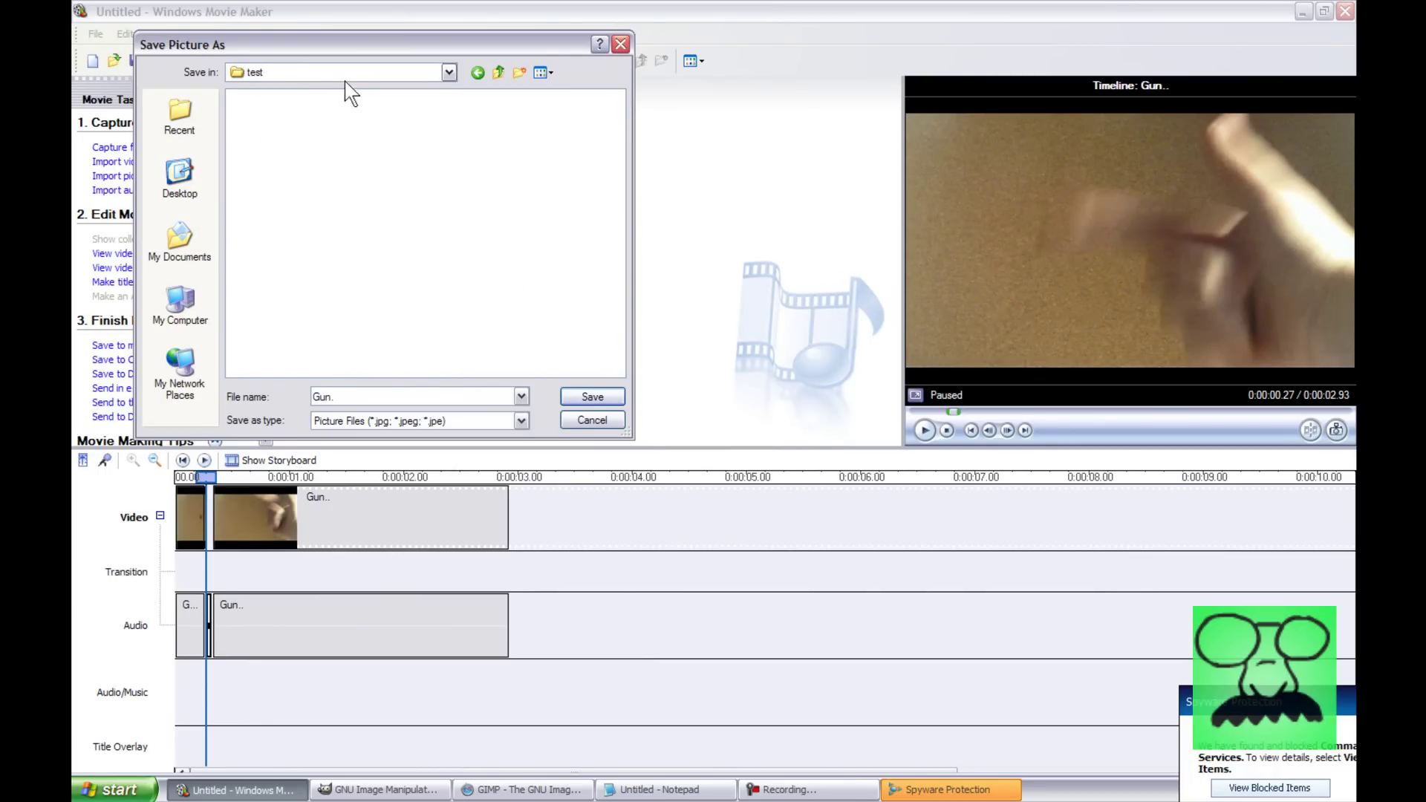
double_click(358, 396)
click(351, 397)
click(614, 397)
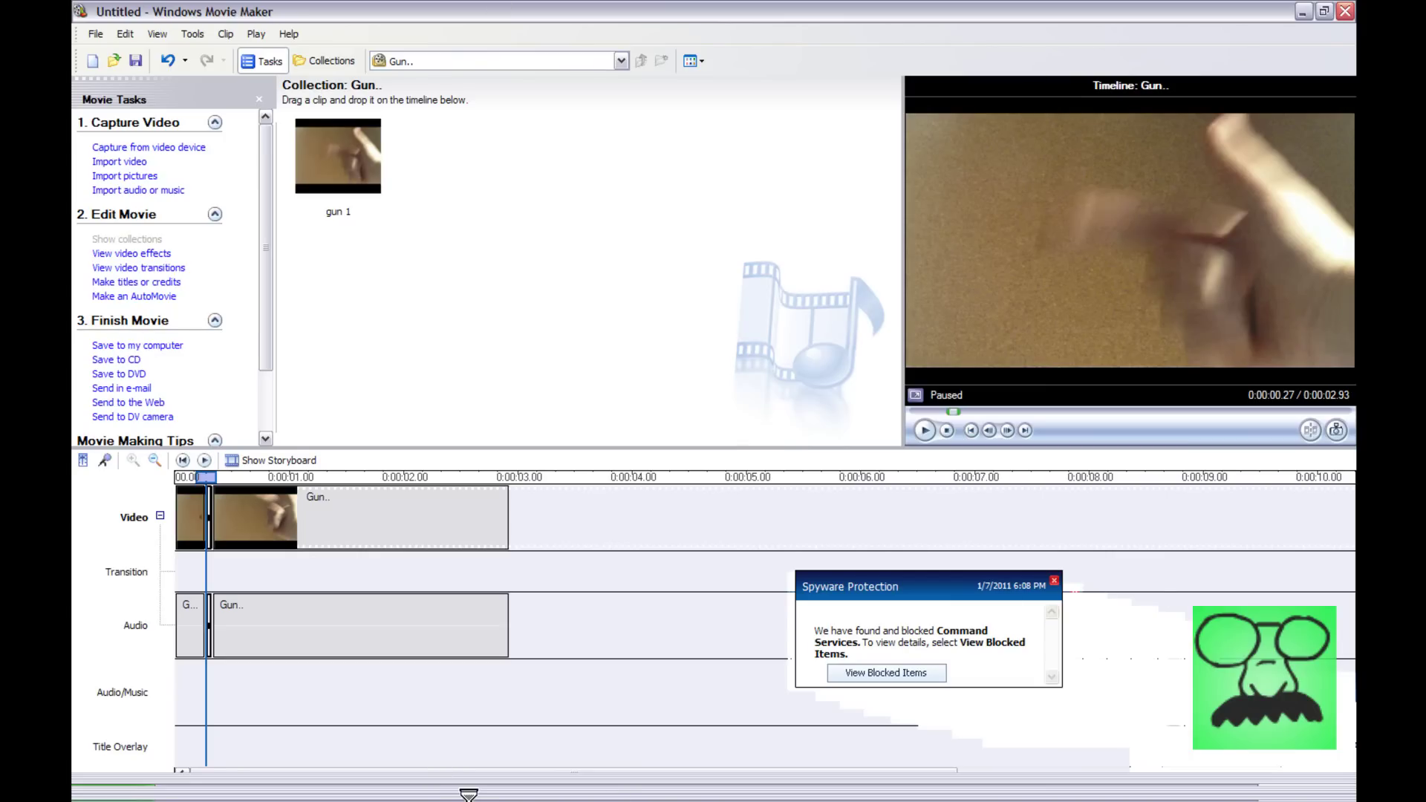
key(super)
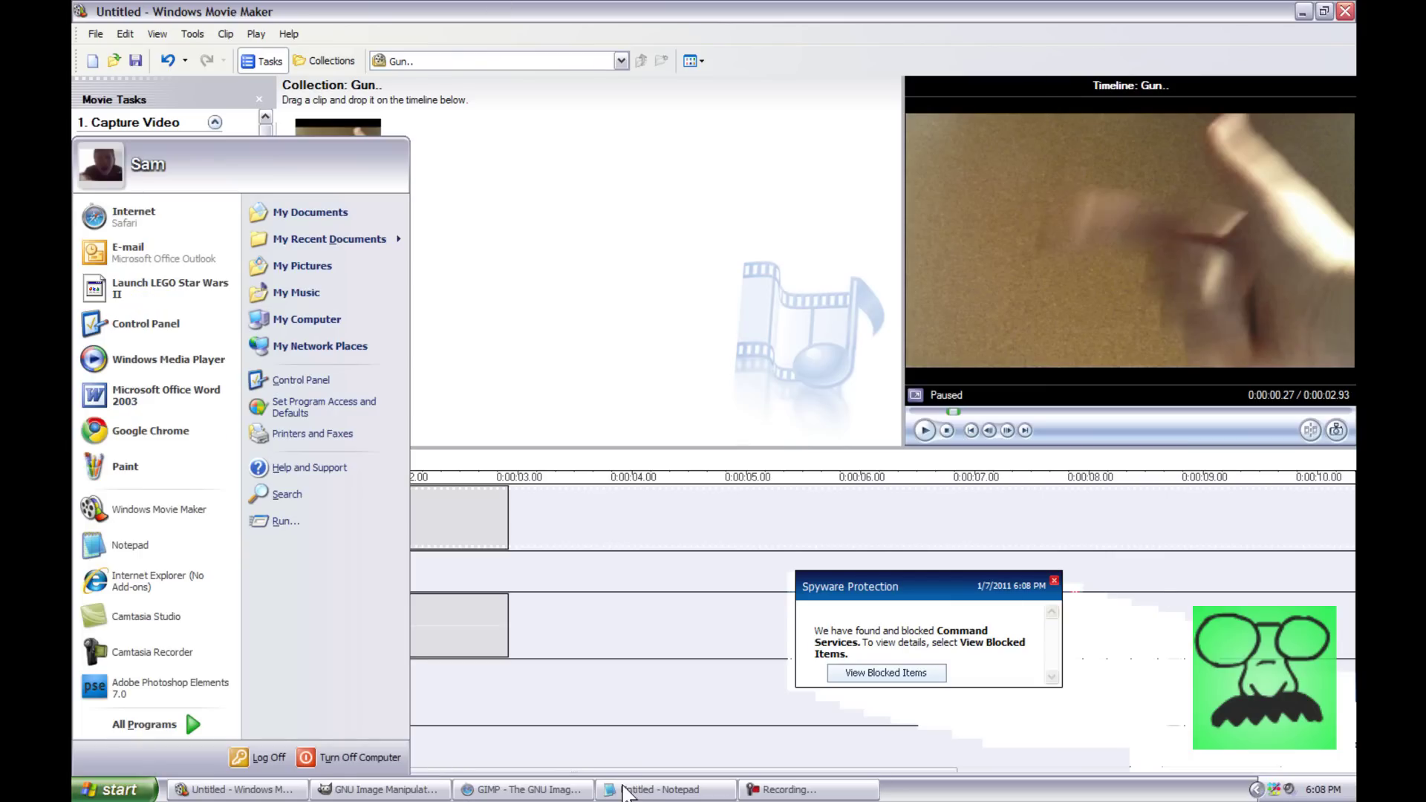
click(524, 789)
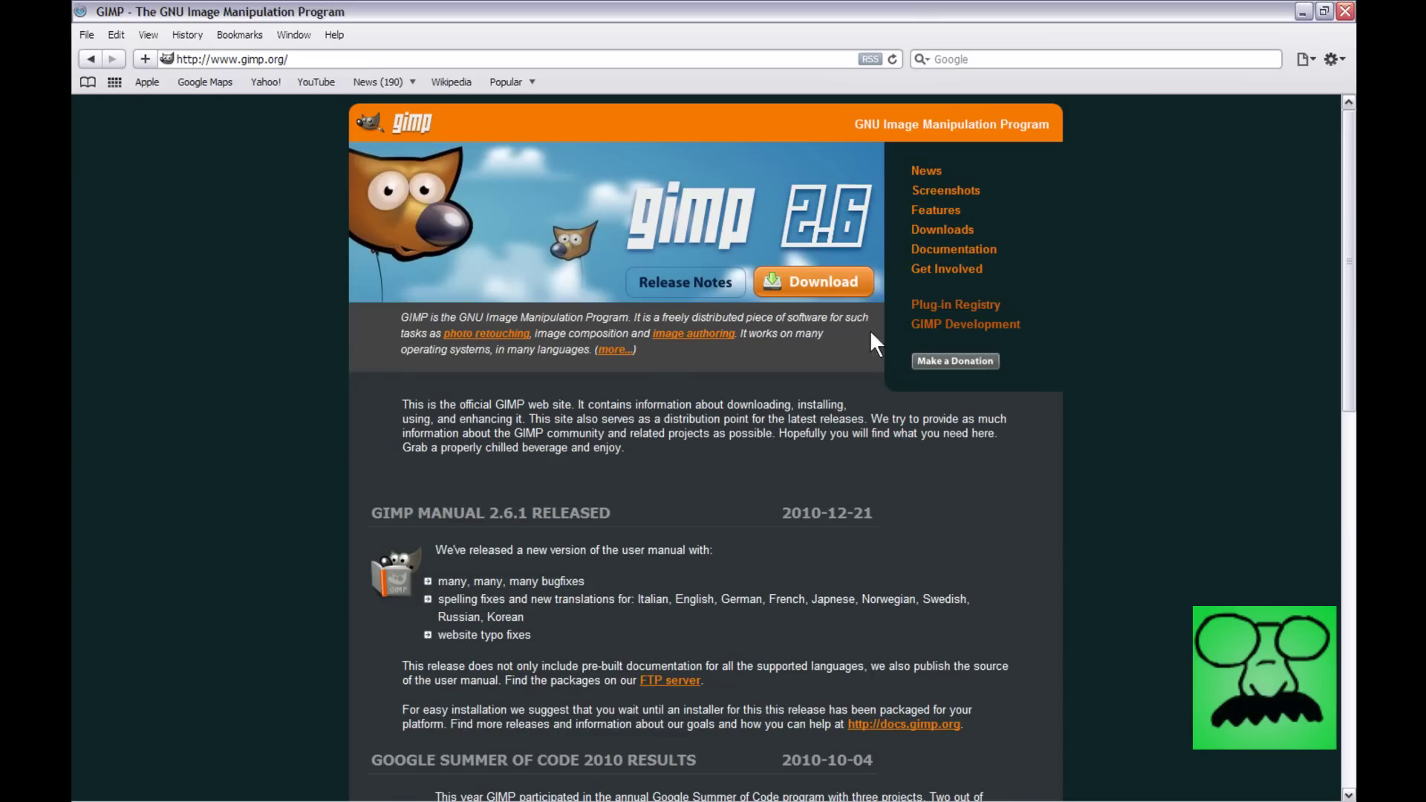
mouse_move(520, 796)
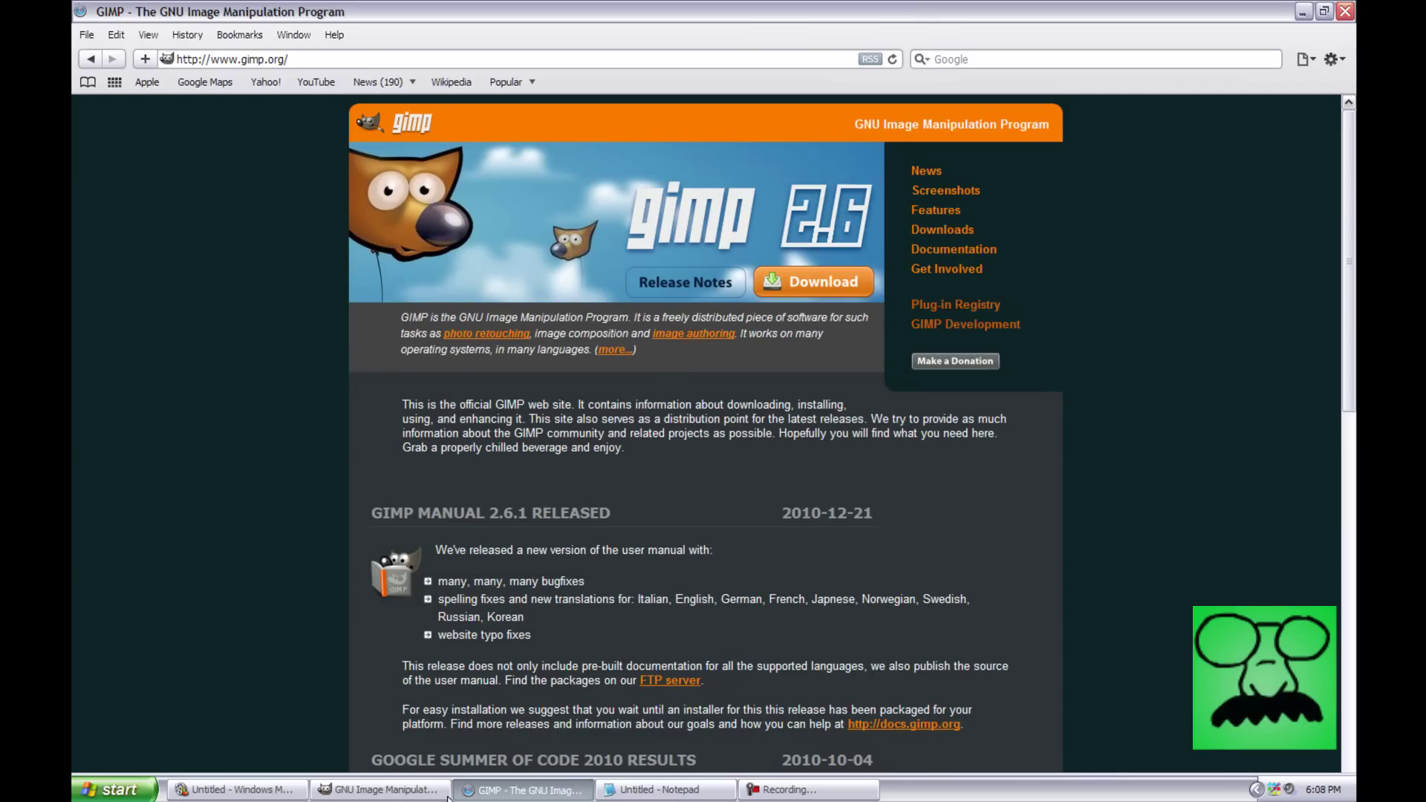
- Bring GIMP forward and open gun 1.jpg from the test folder
click(297, 790)
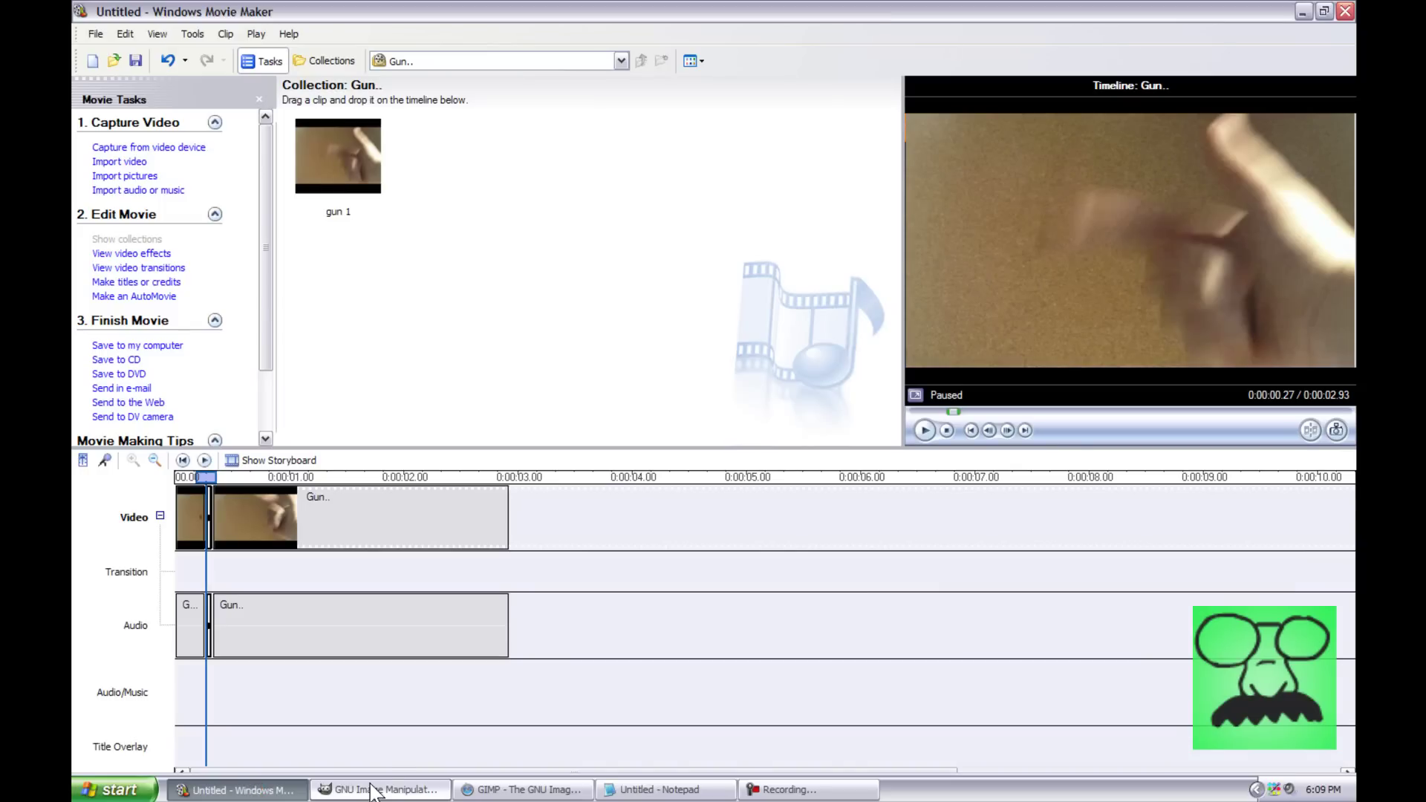
click(371, 790)
drag(477, 127, 485, 103)
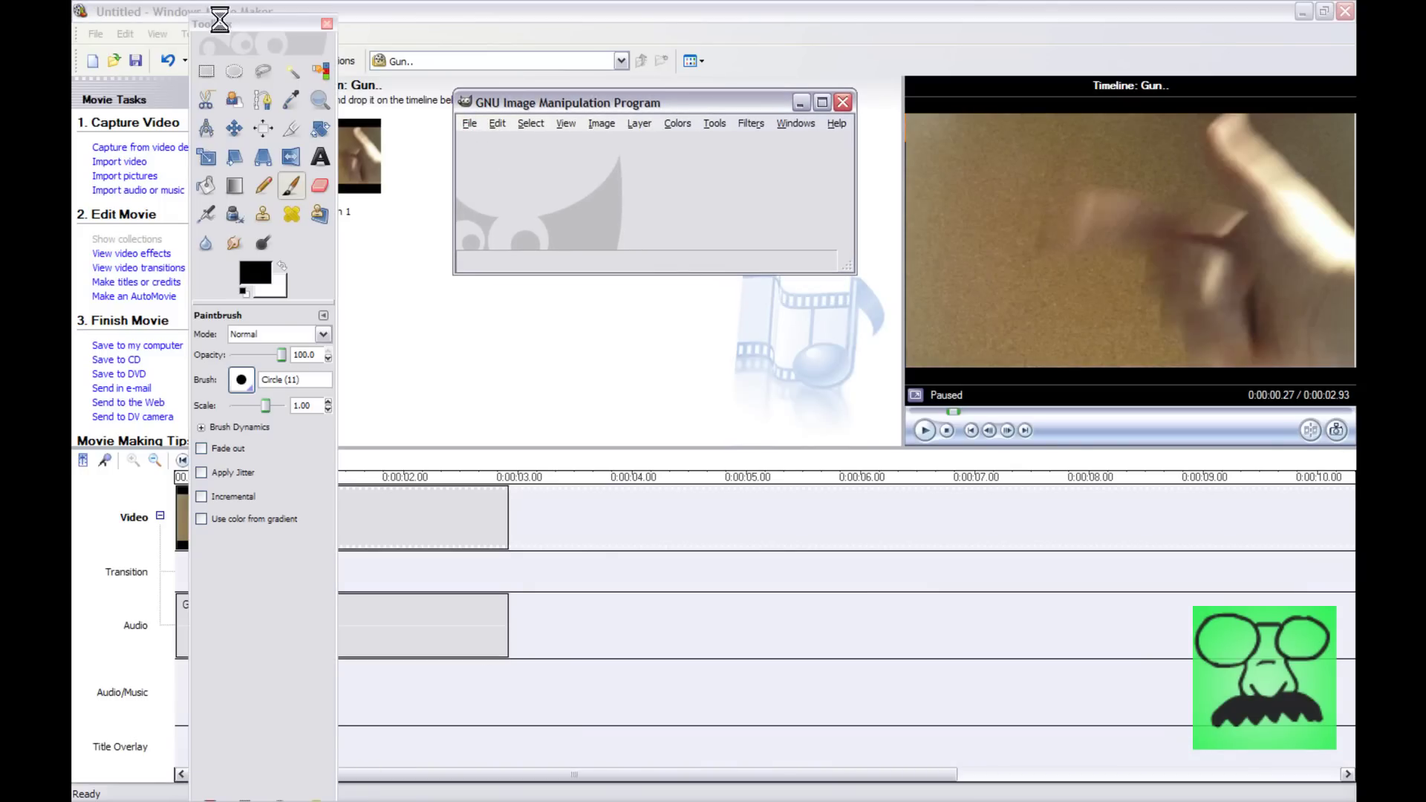
click(470, 124)
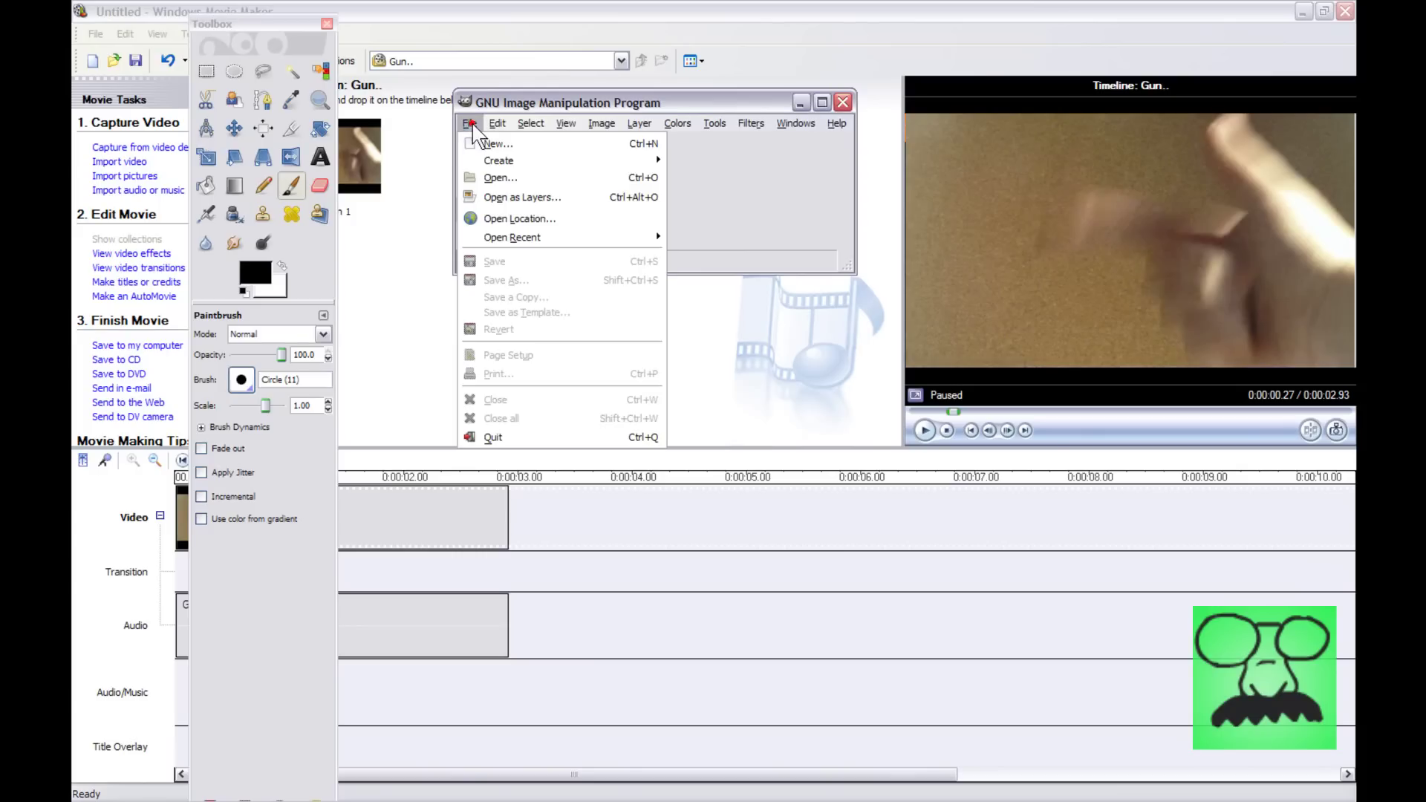
click(505, 177)
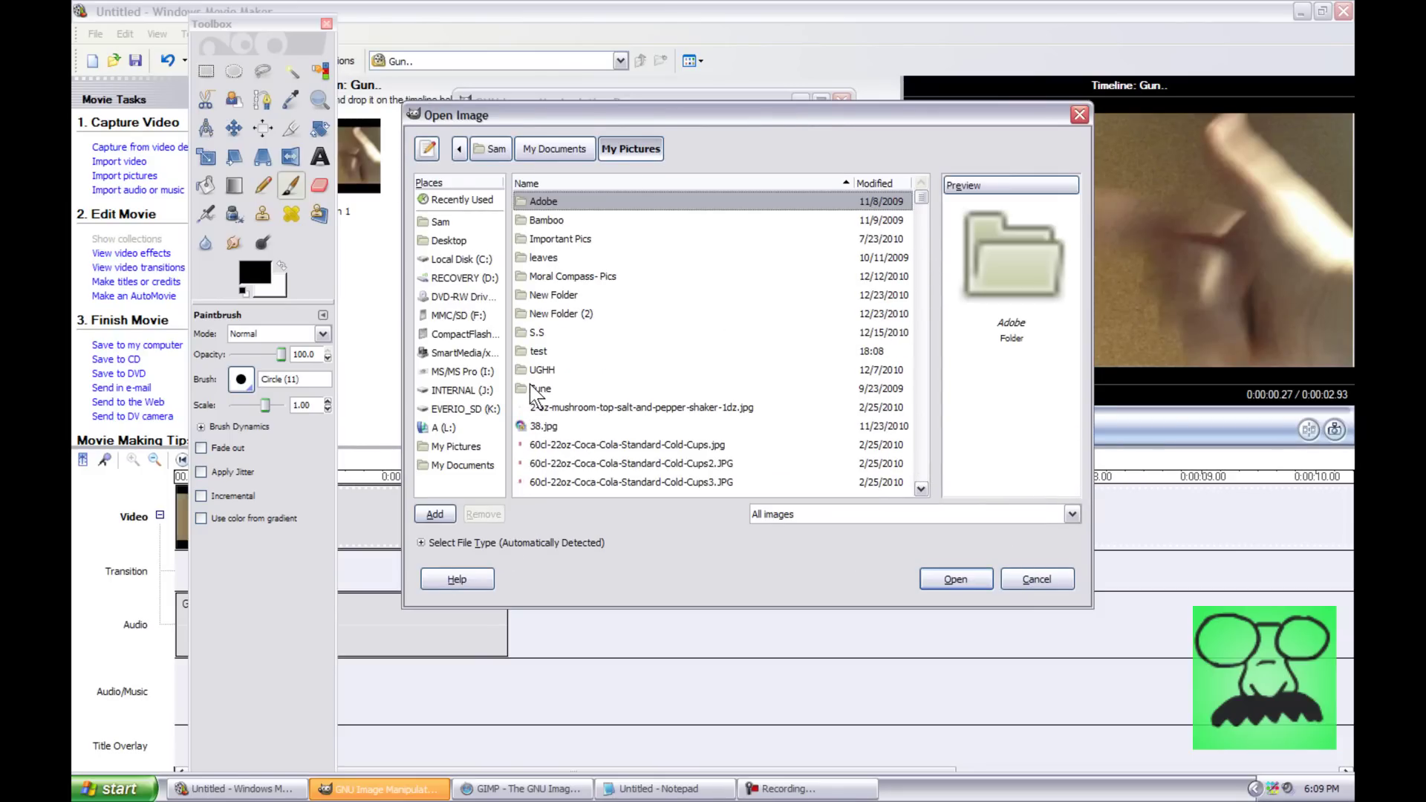
double_click(532, 352)
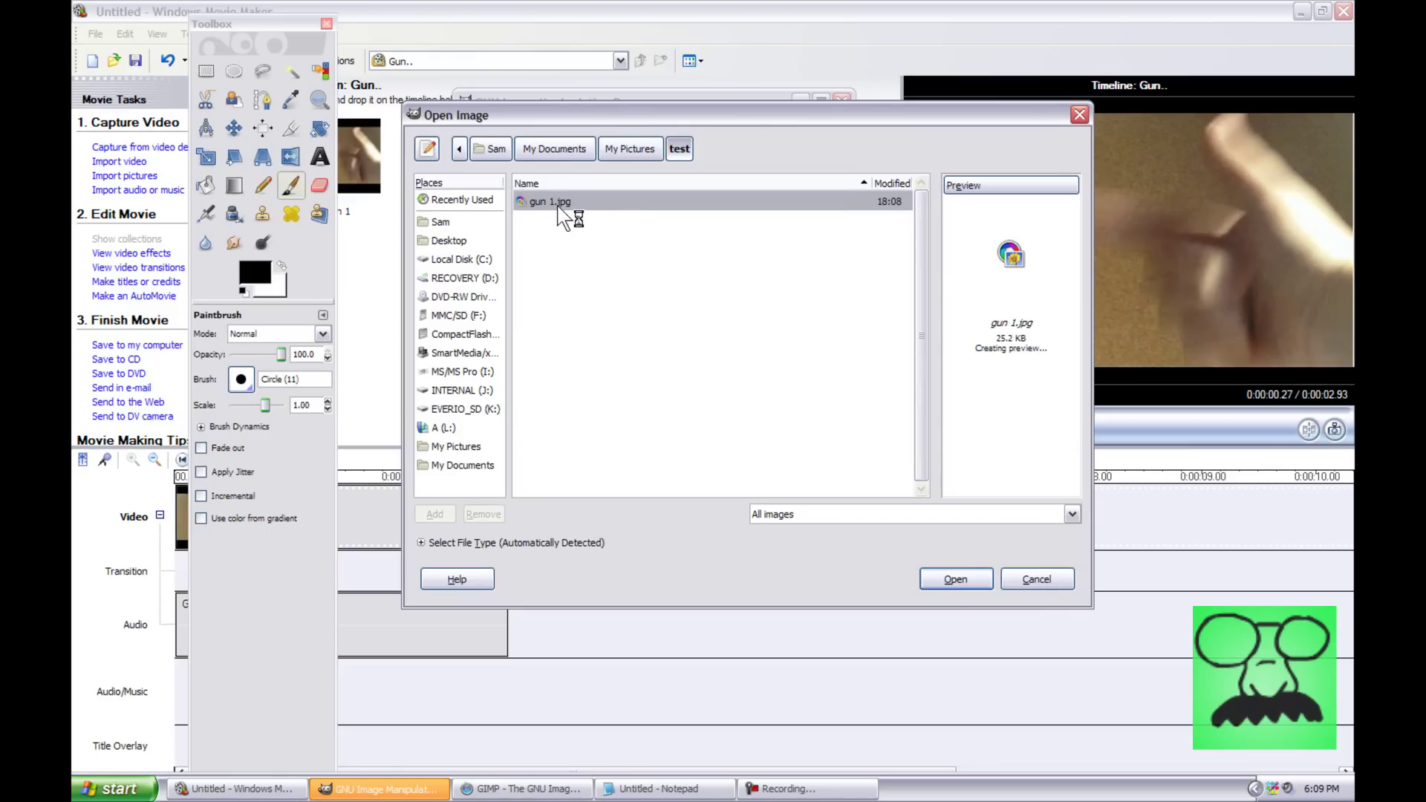
click(958, 580)
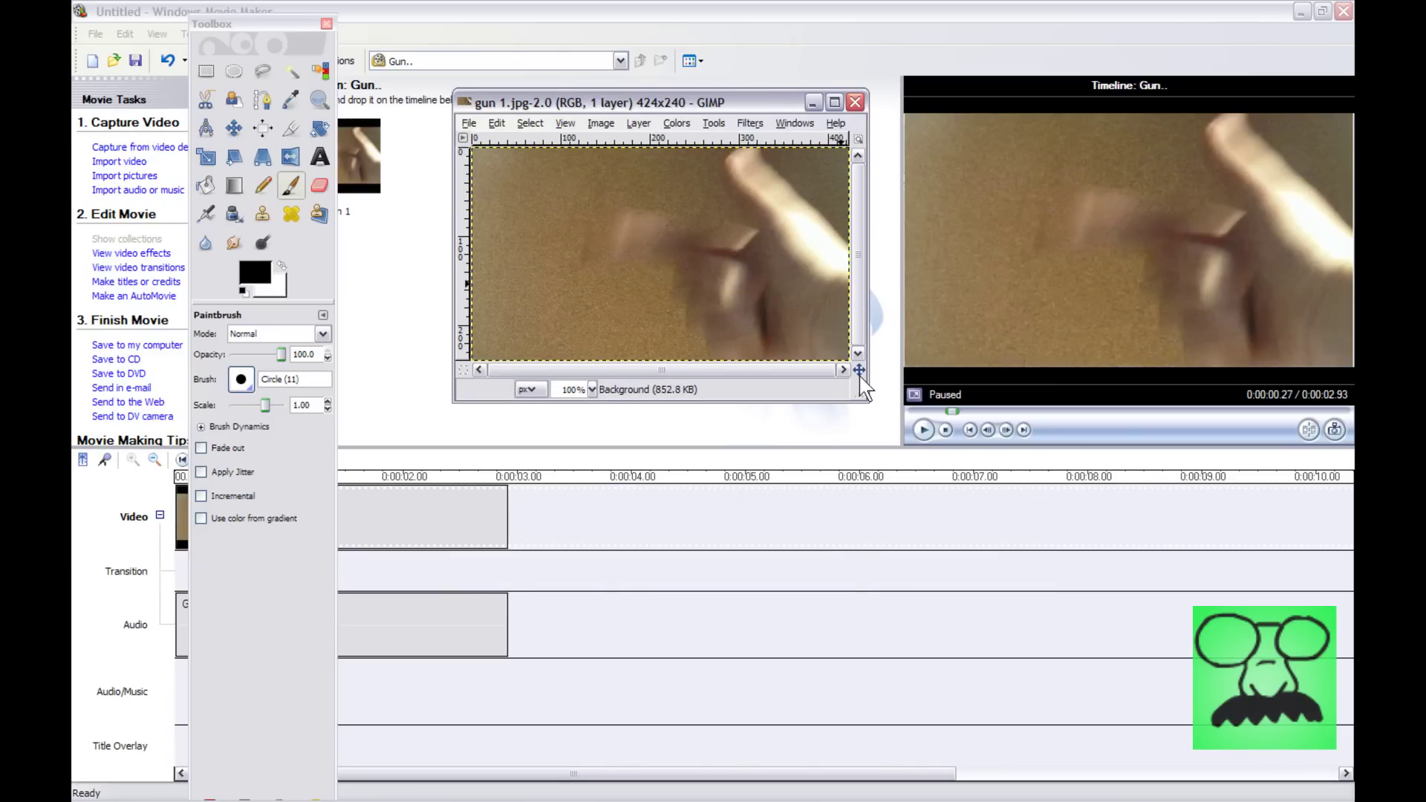
- Maximize the gun photo window and browse to My Documents > Tech Talker Gun Effects
click(834, 103)
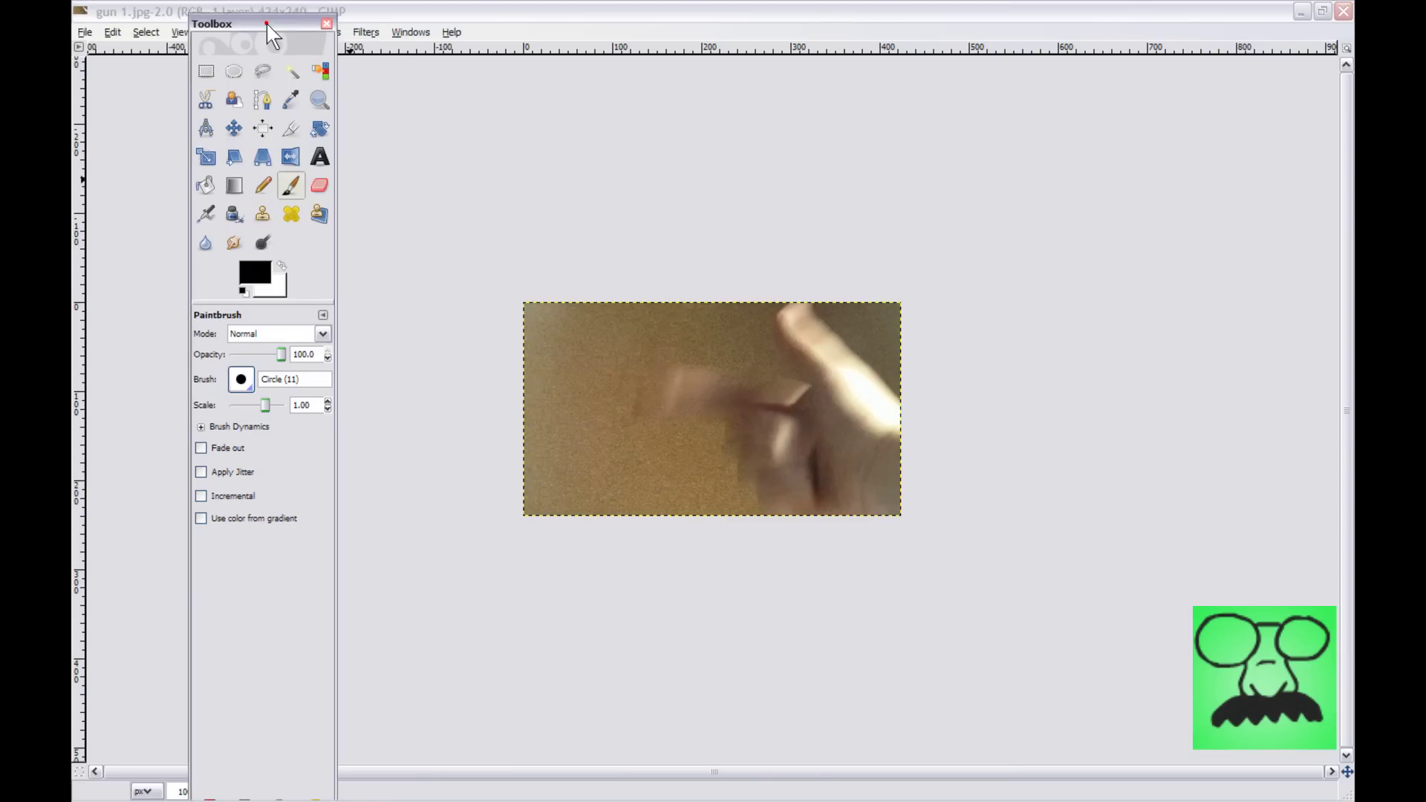
drag(266, 24, 248, 21)
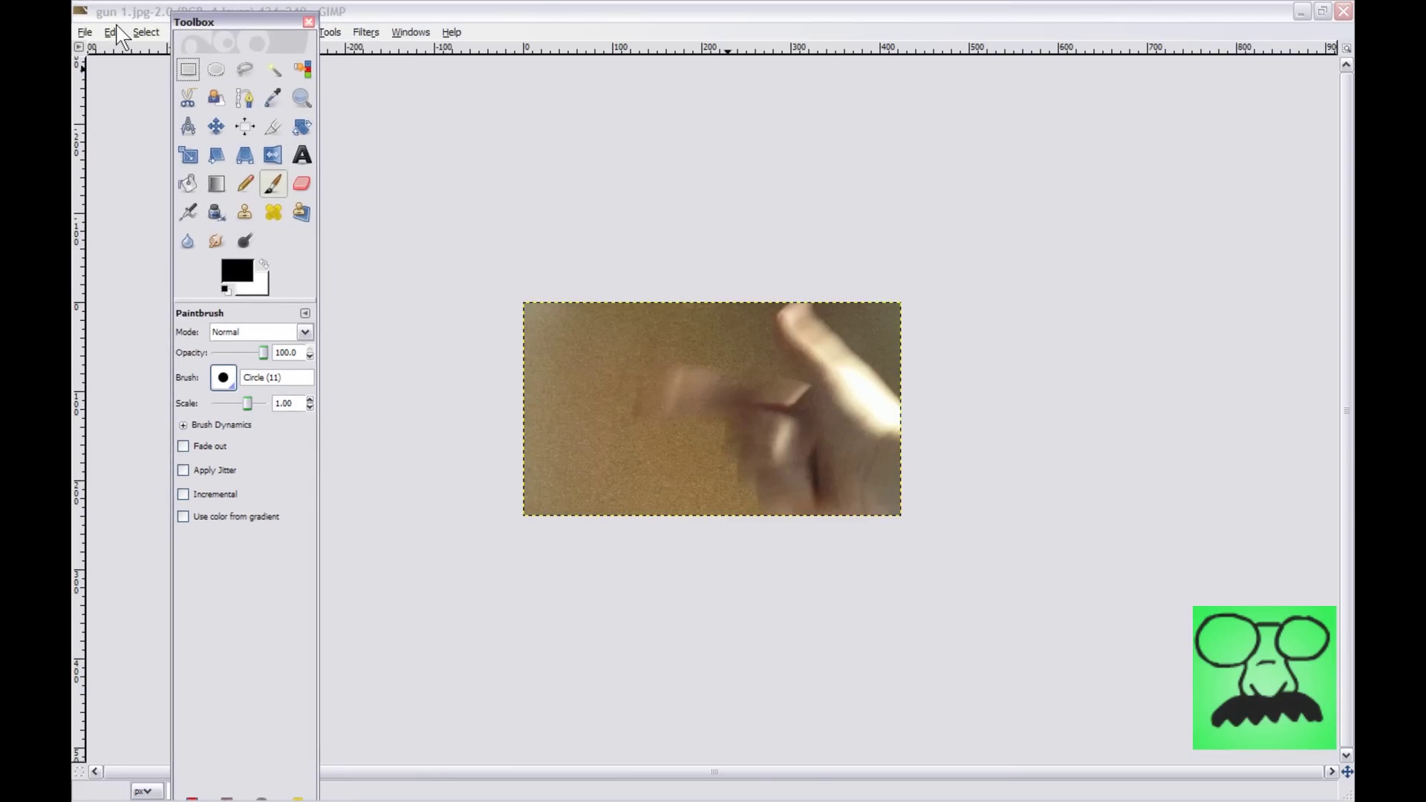
click(84, 34)
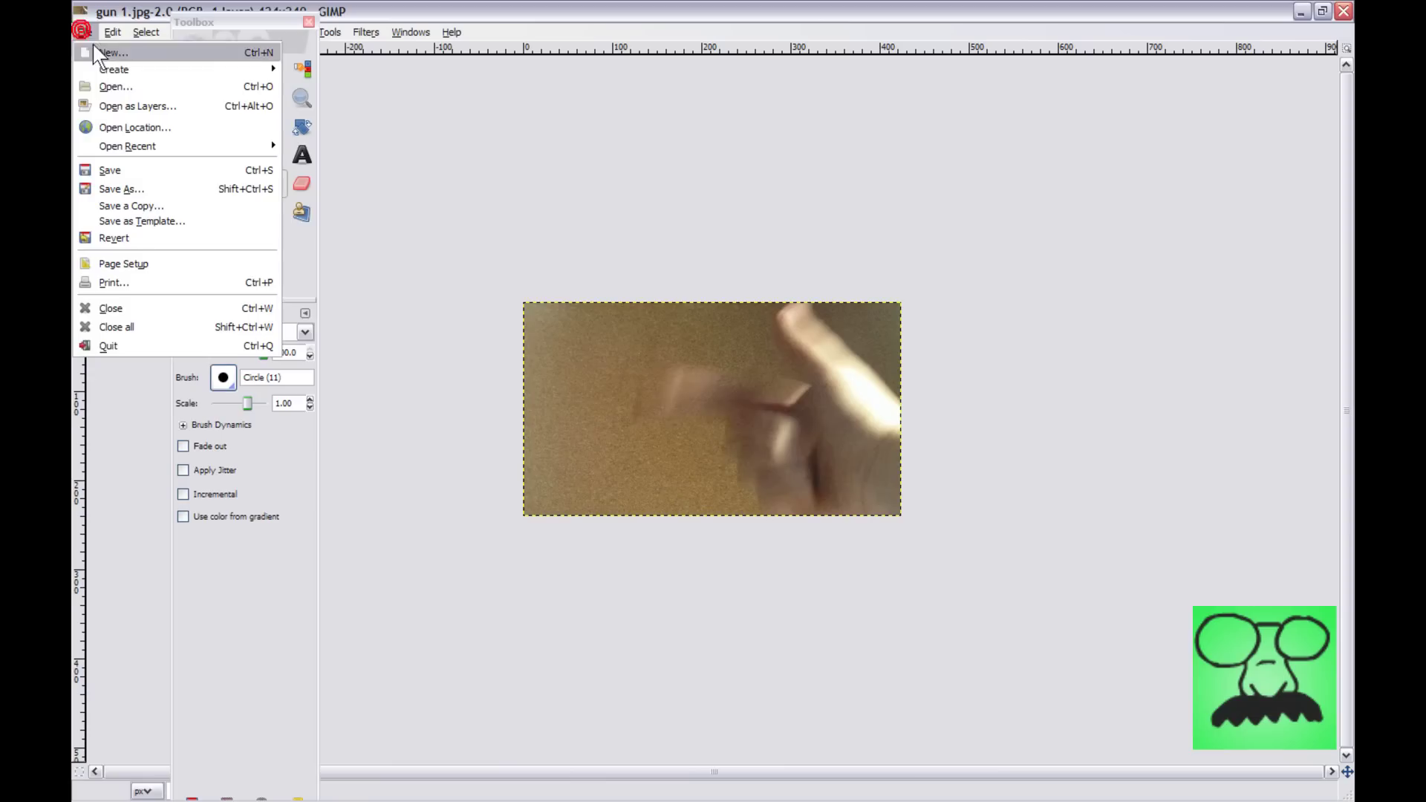
click(118, 87)
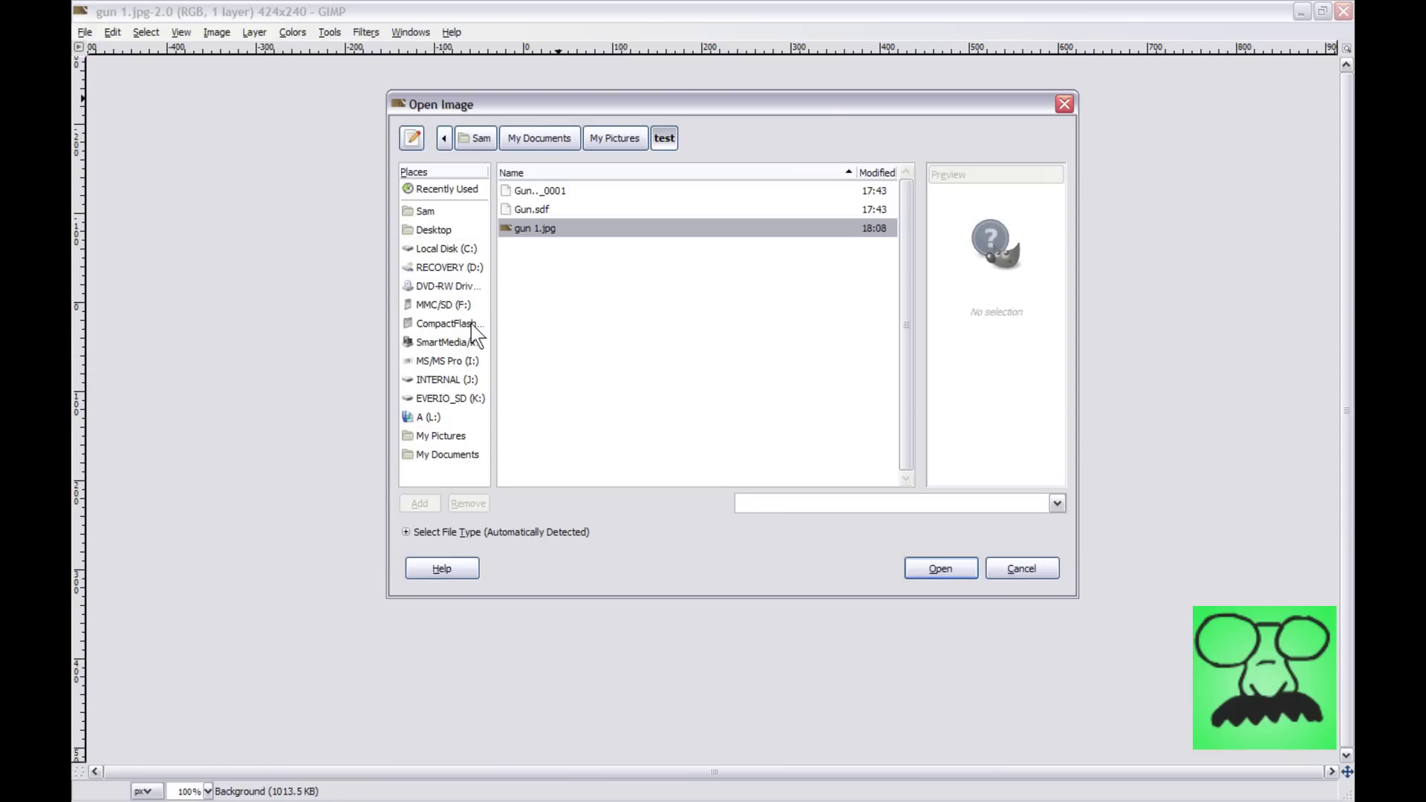
click(449, 455)
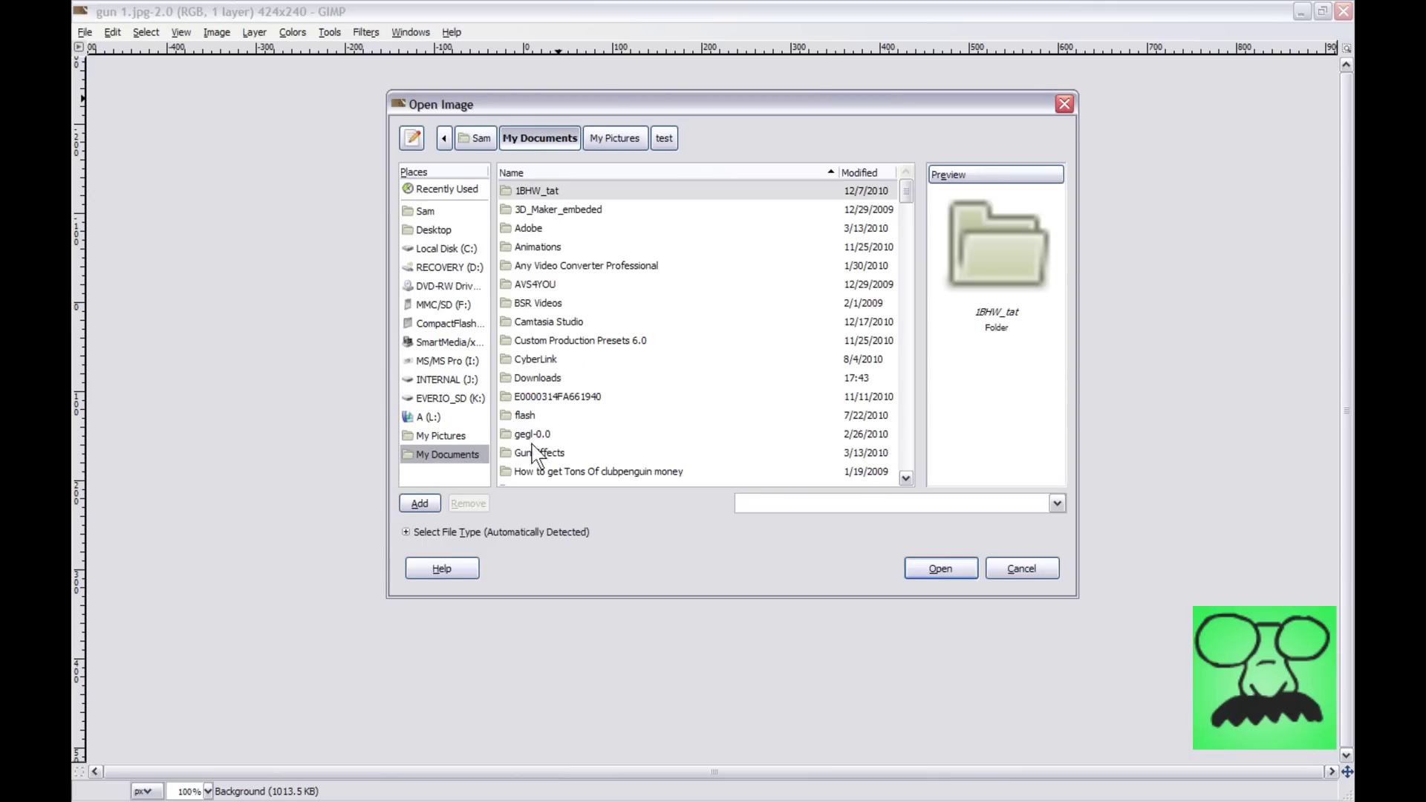
mouse_move(903, 195)
mouse_down()
mouse_move(906, 375)
mouse_move(910, 236)
mouse_up()
double_click(580, 270)
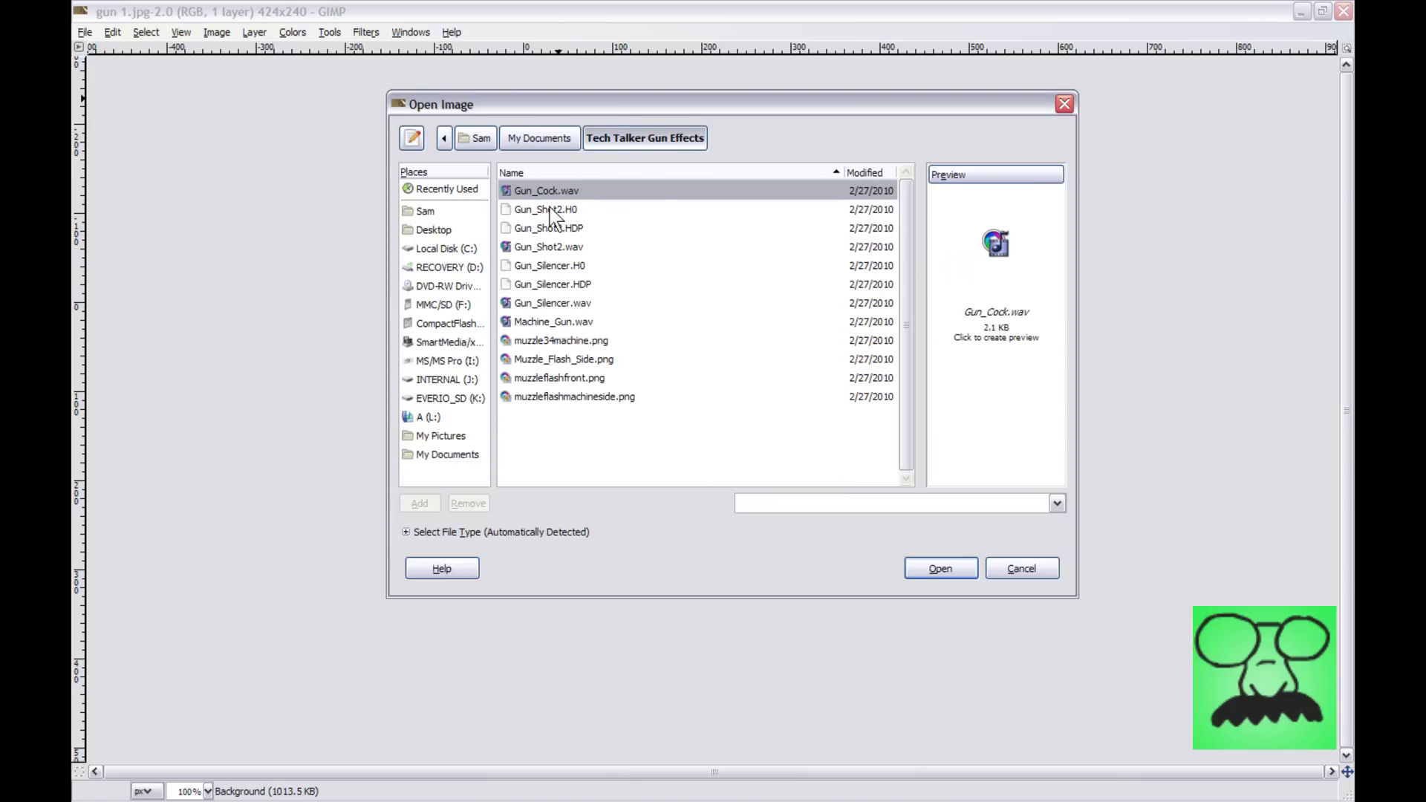
- Preview the gun sounds and muzzle flash images in the Tech Talker Gun Effects folder
click(551, 210)
click(555, 228)
click(558, 247)
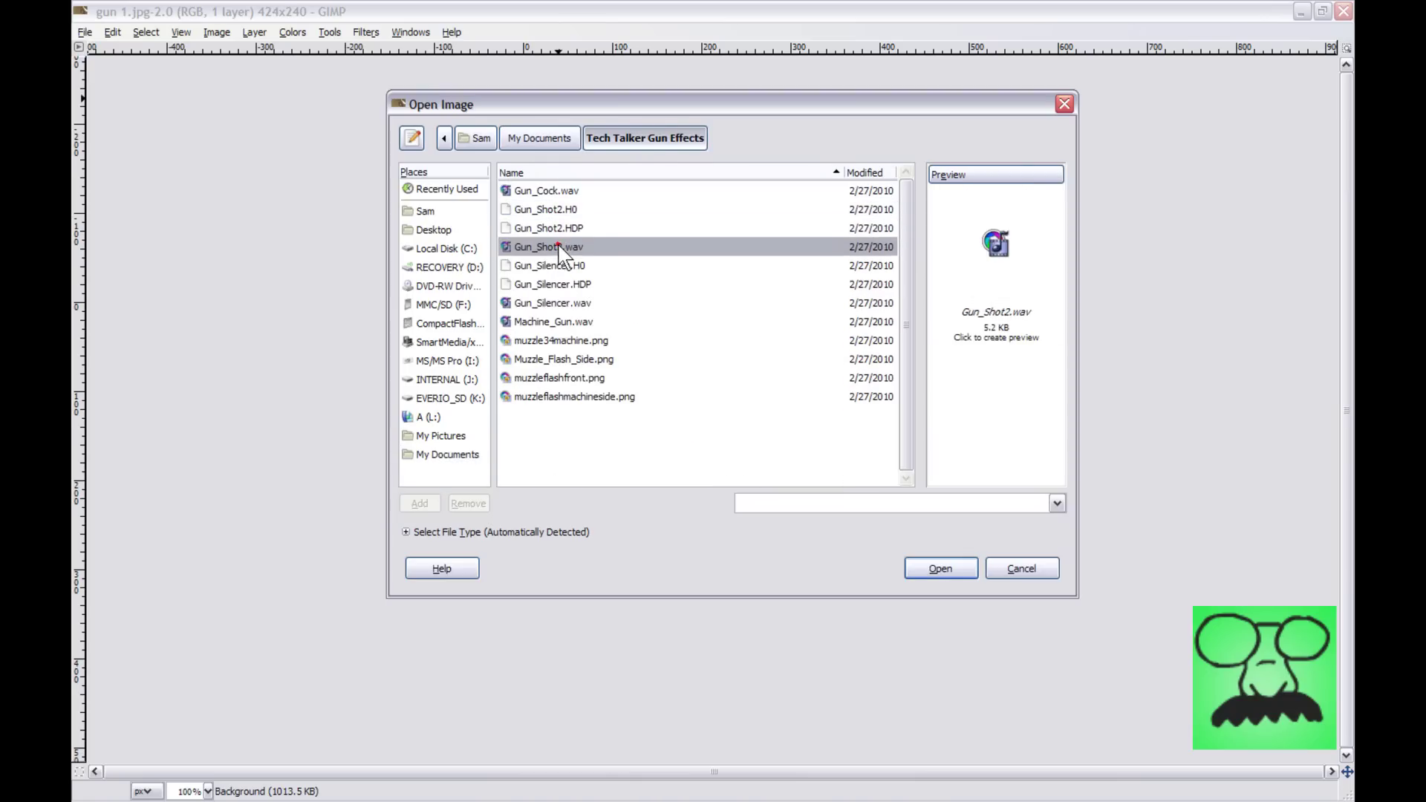
click(573, 322)
click(568, 340)
click(566, 321)
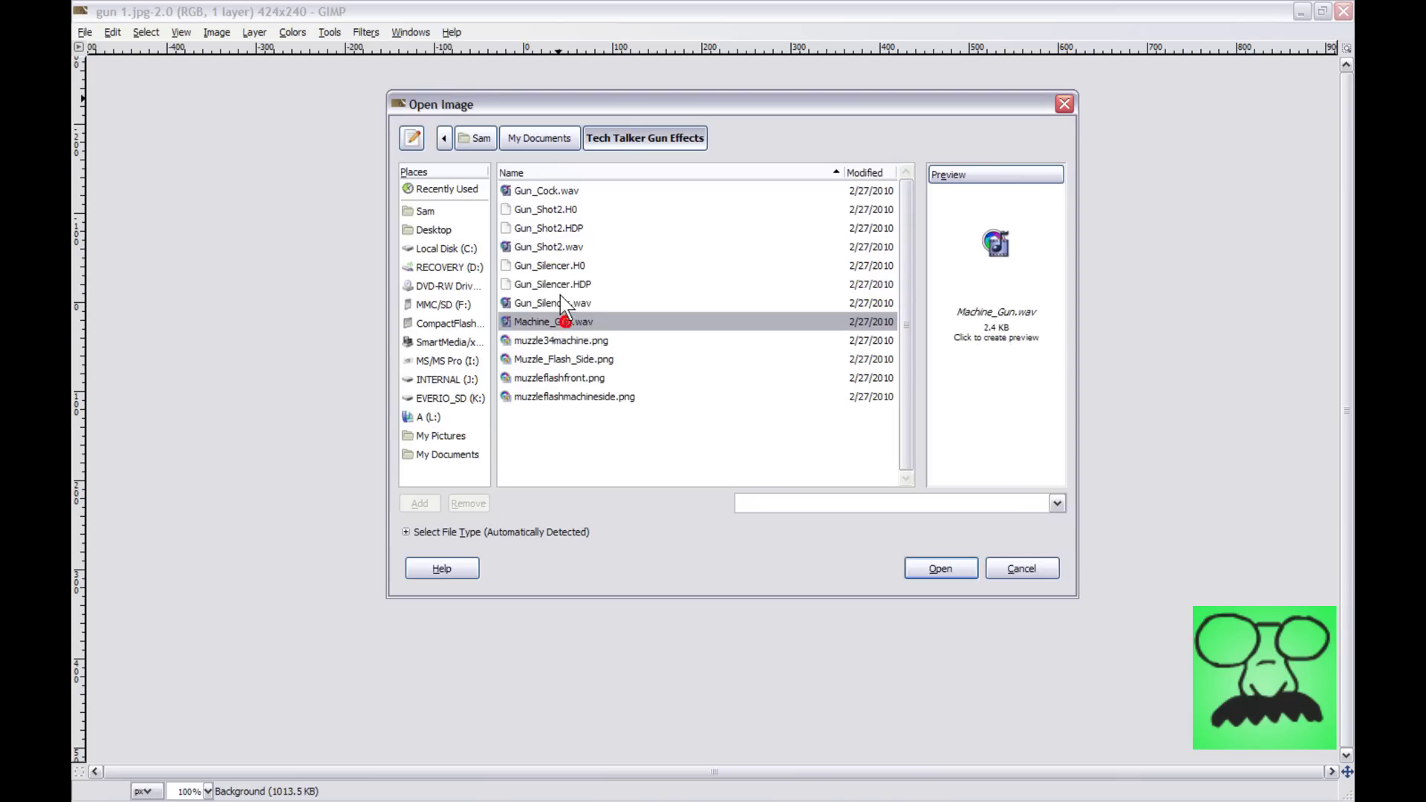
click(562, 303)
click(560, 285)
click(562, 301)
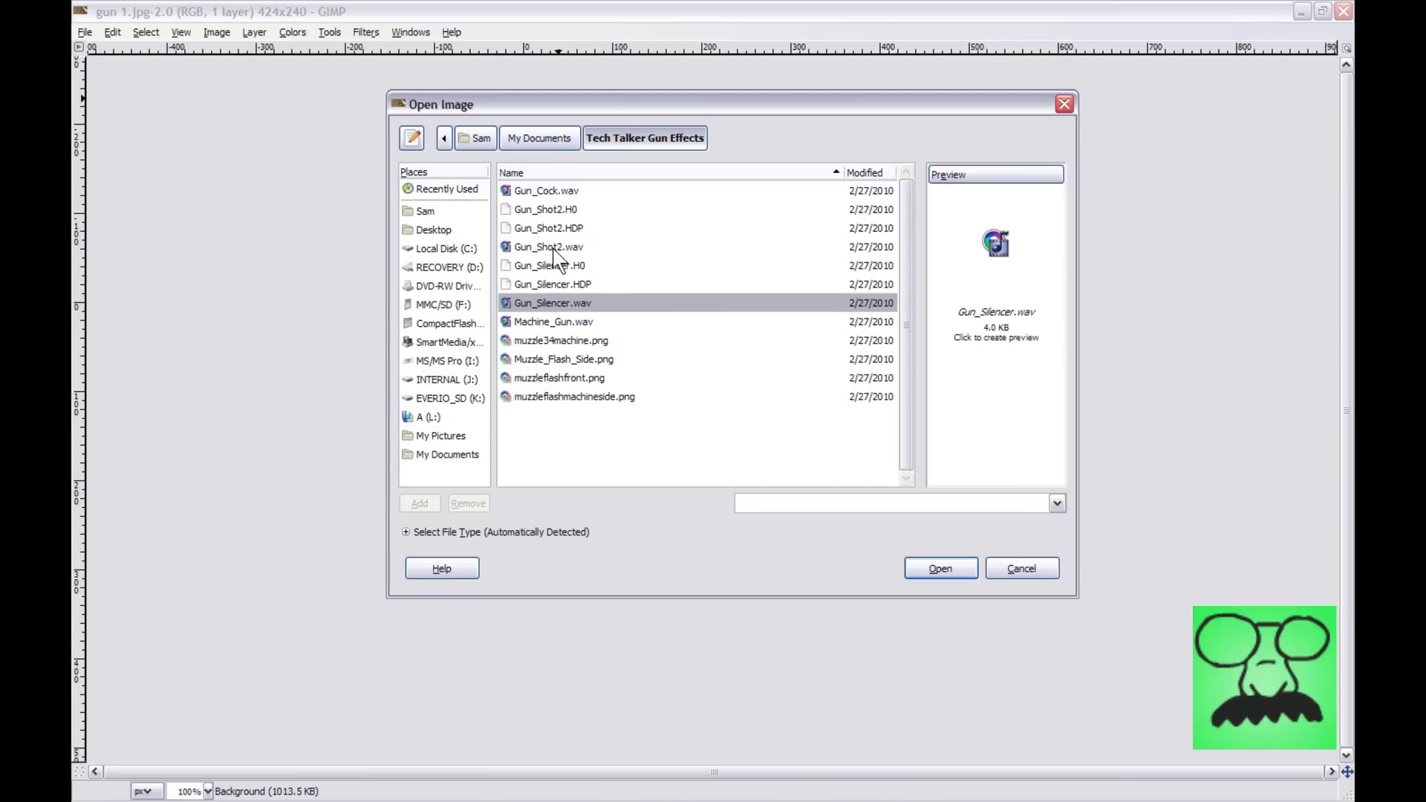
click(553, 248)
click(549, 189)
click(554, 321)
click(548, 342)
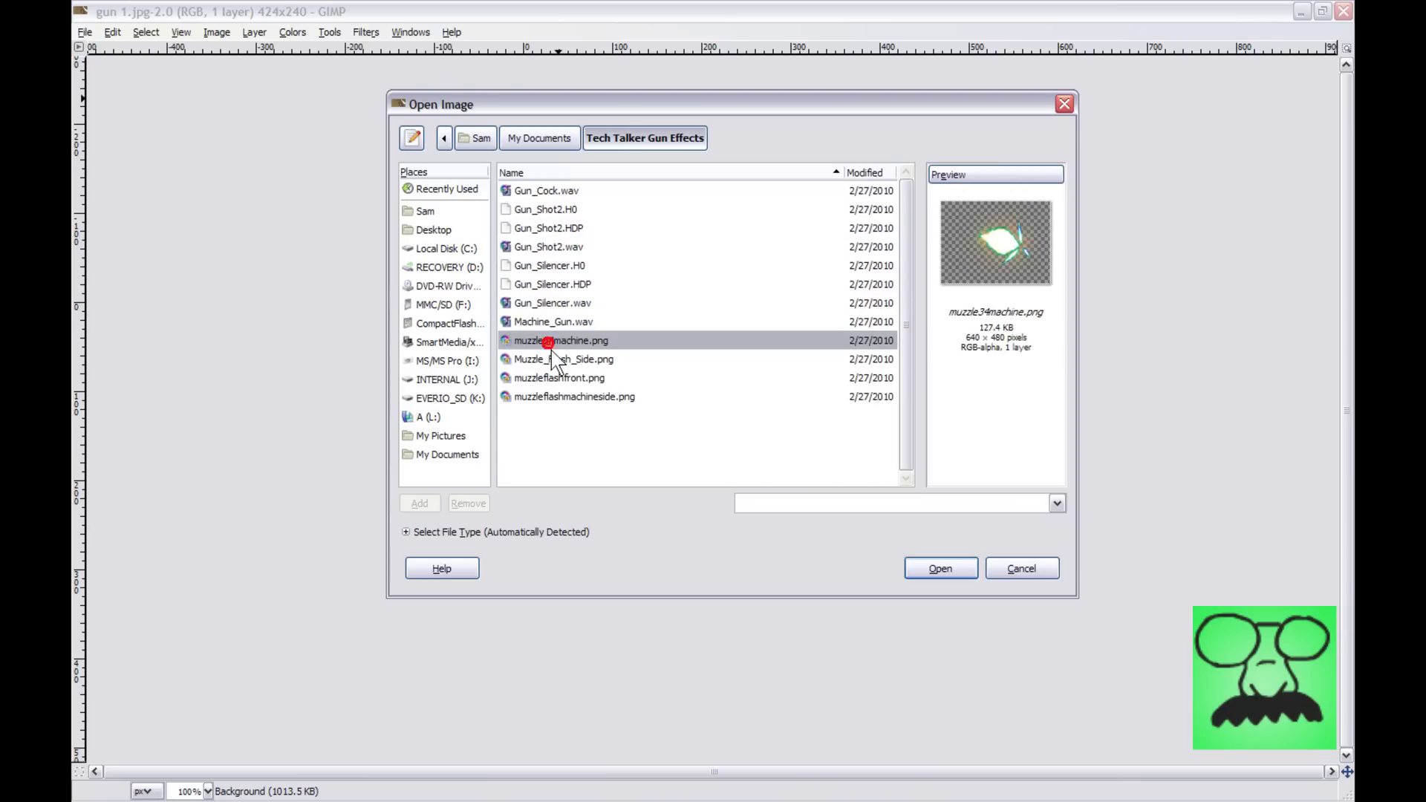
click(569, 360)
click(570, 379)
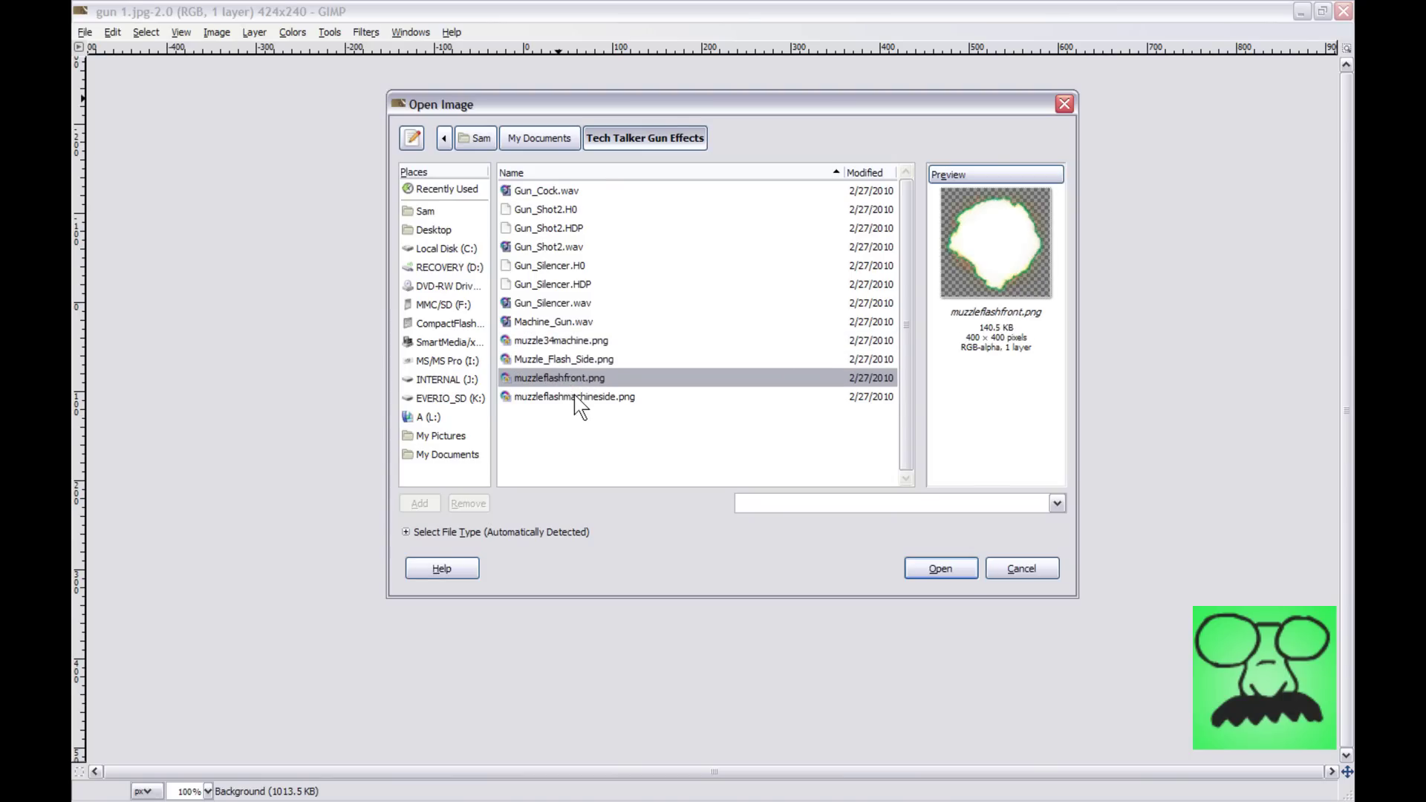
click(573, 394)
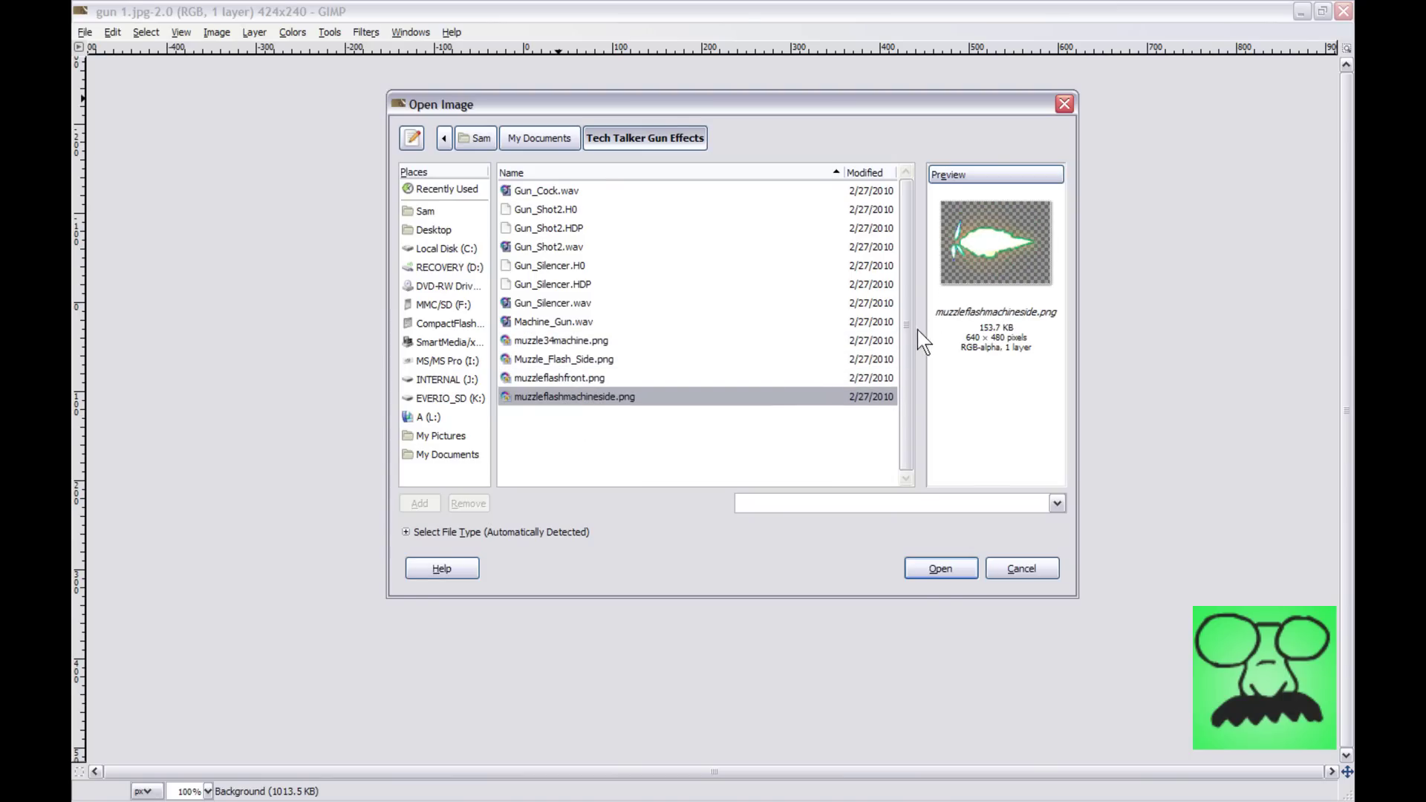
click(564, 378)
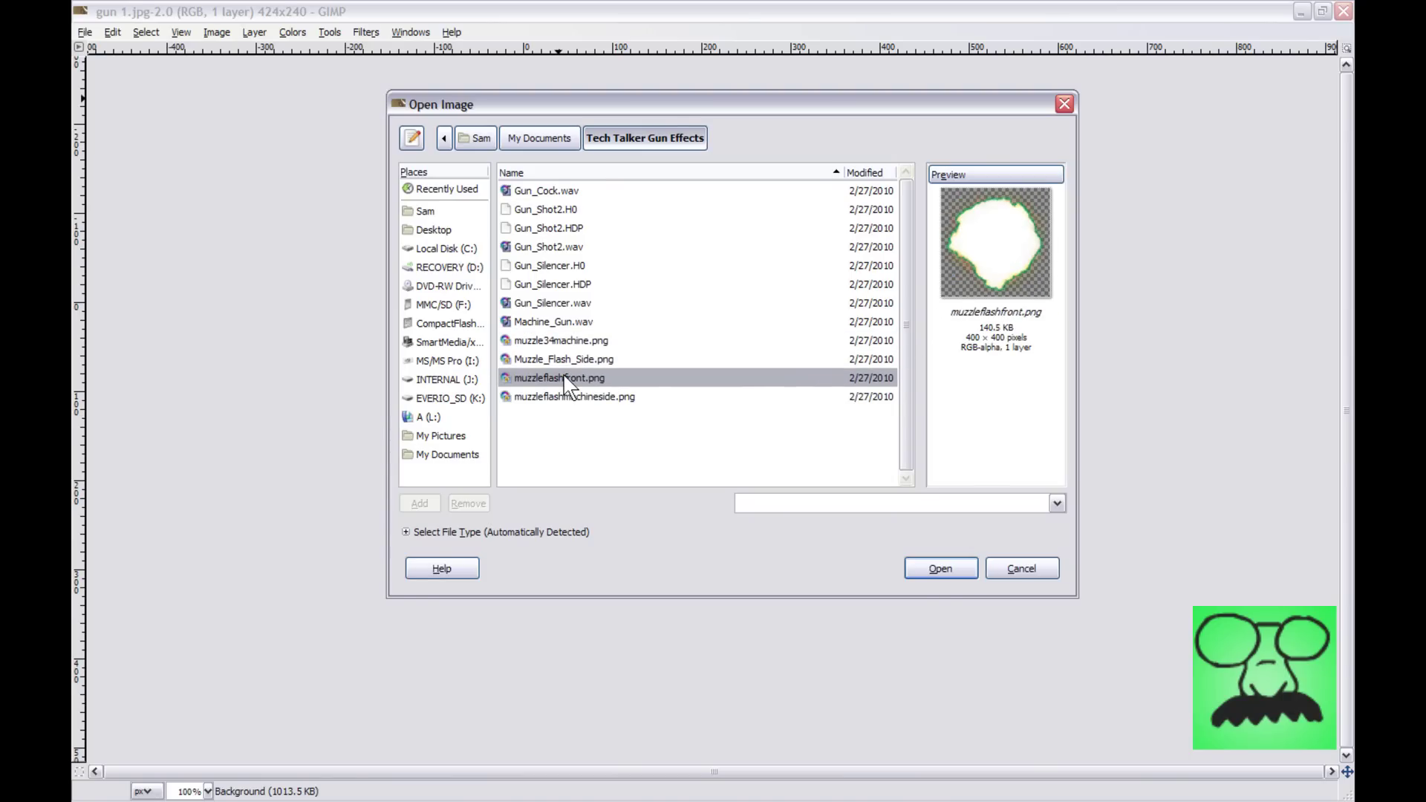
click(545, 360)
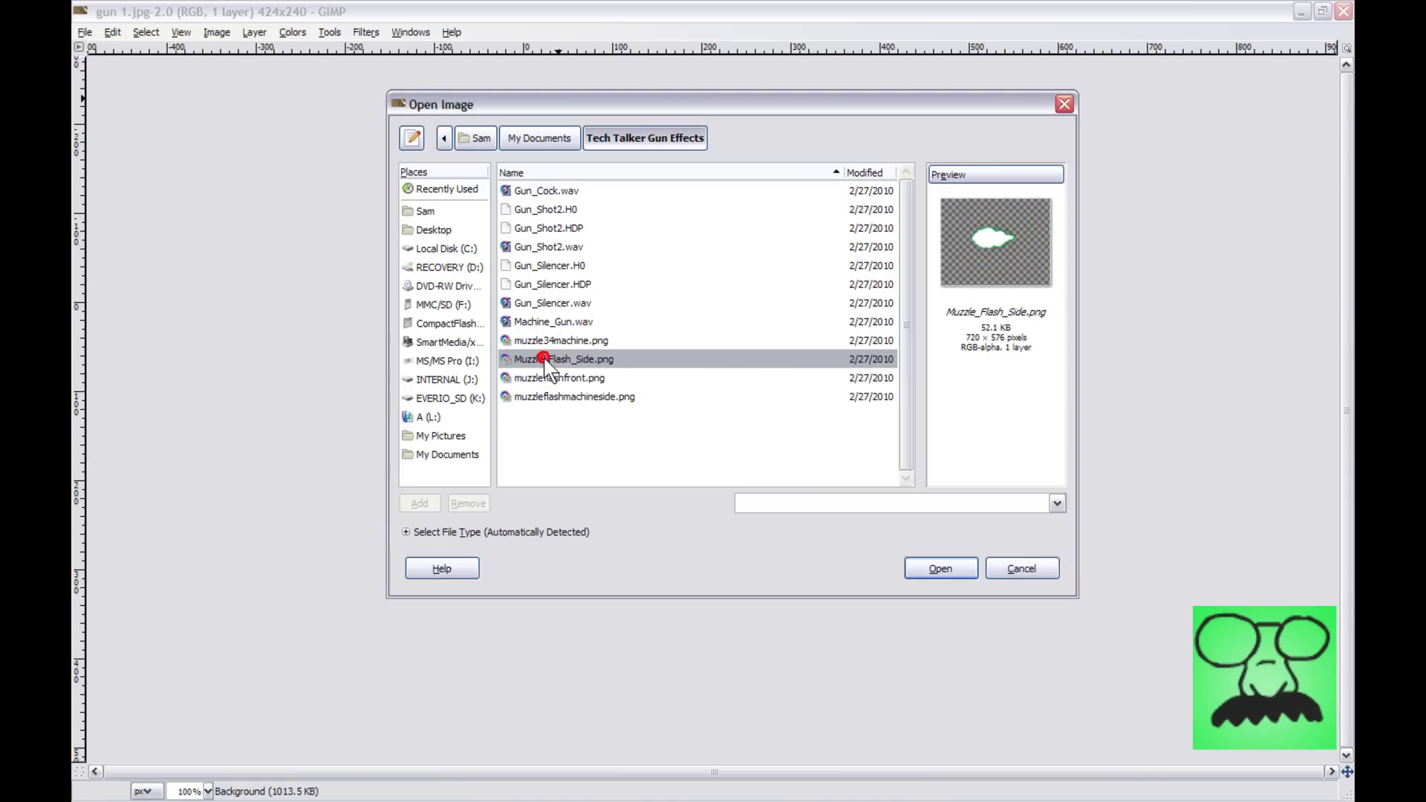
- Open muzzle34machine.png and move its window to the right beside the gun photo
click(545, 339)
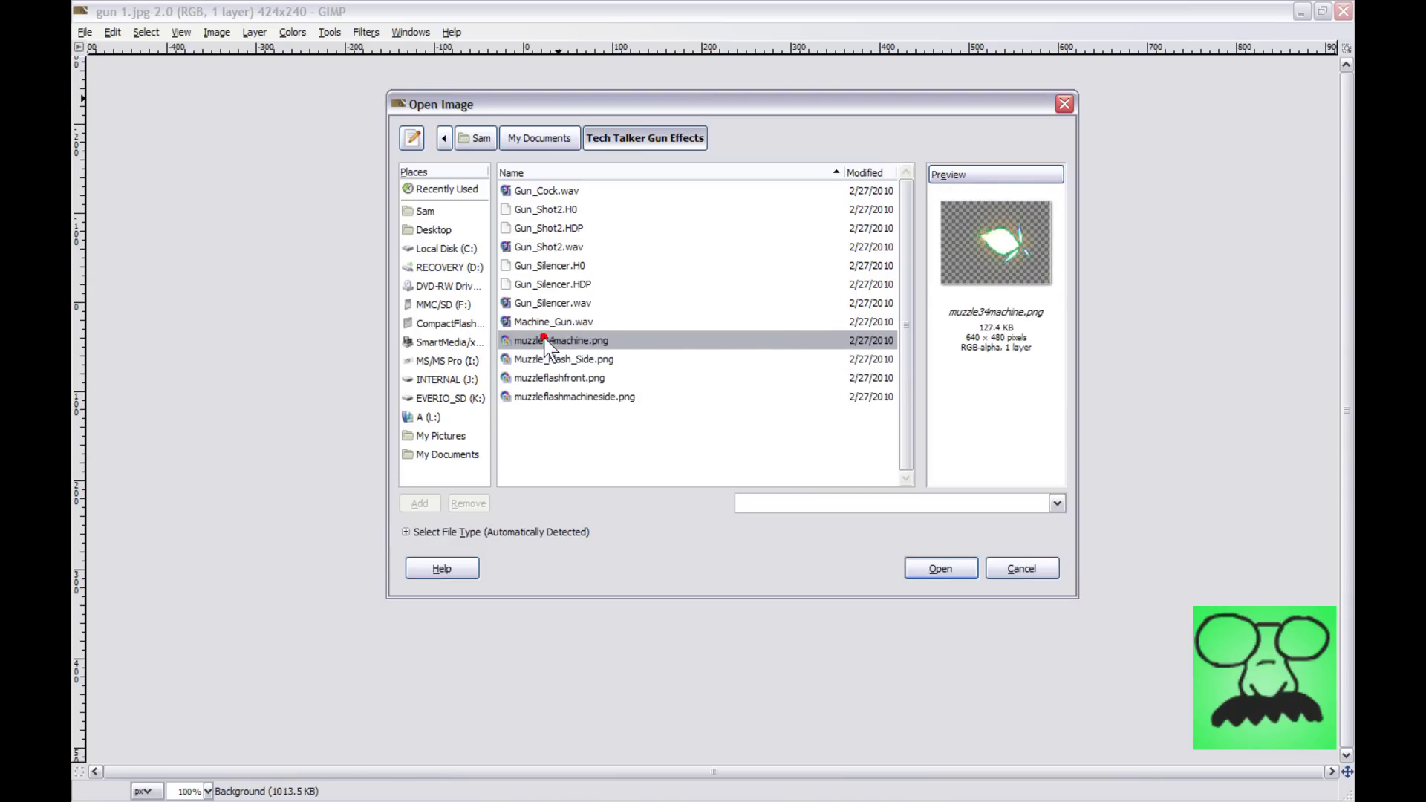
click(952, 574)
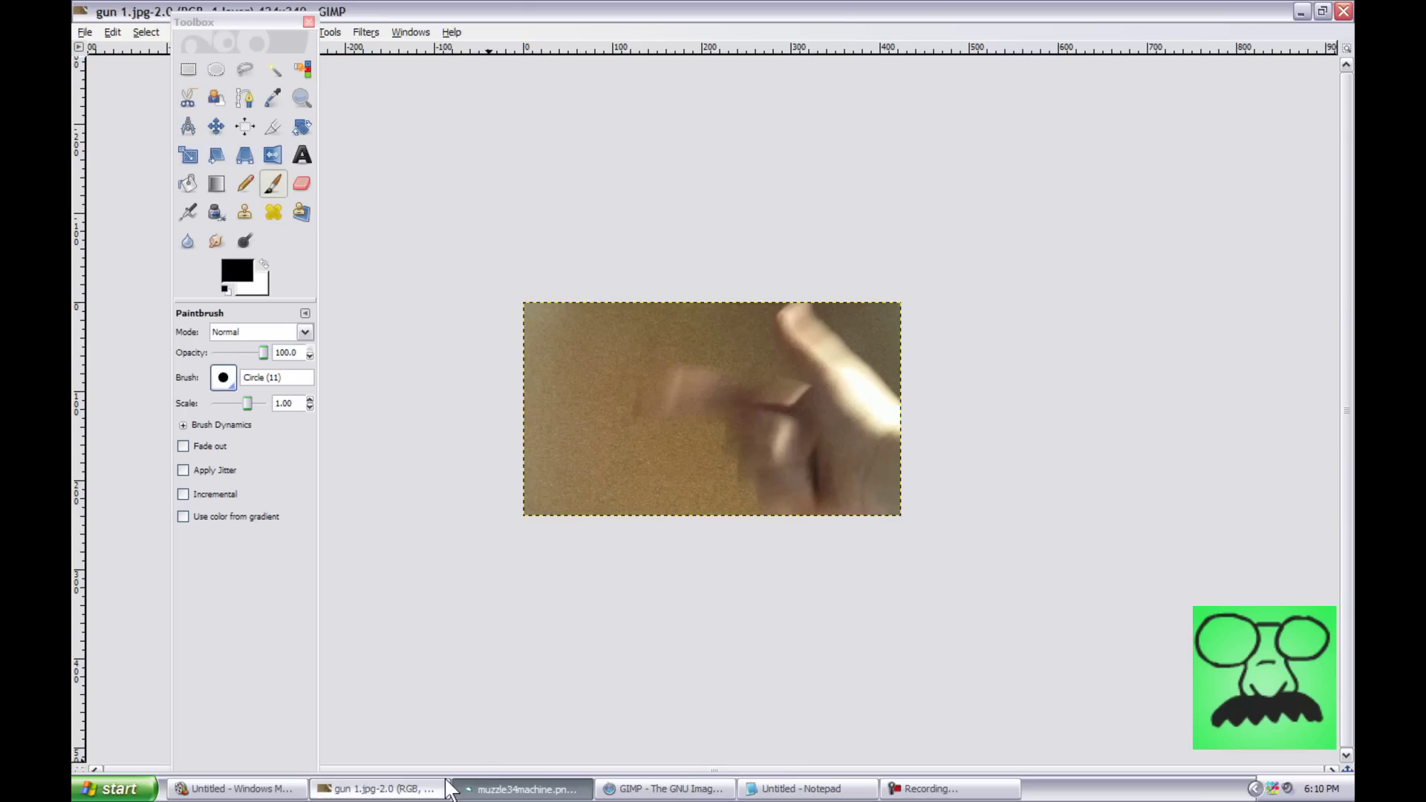
click(416, 789)
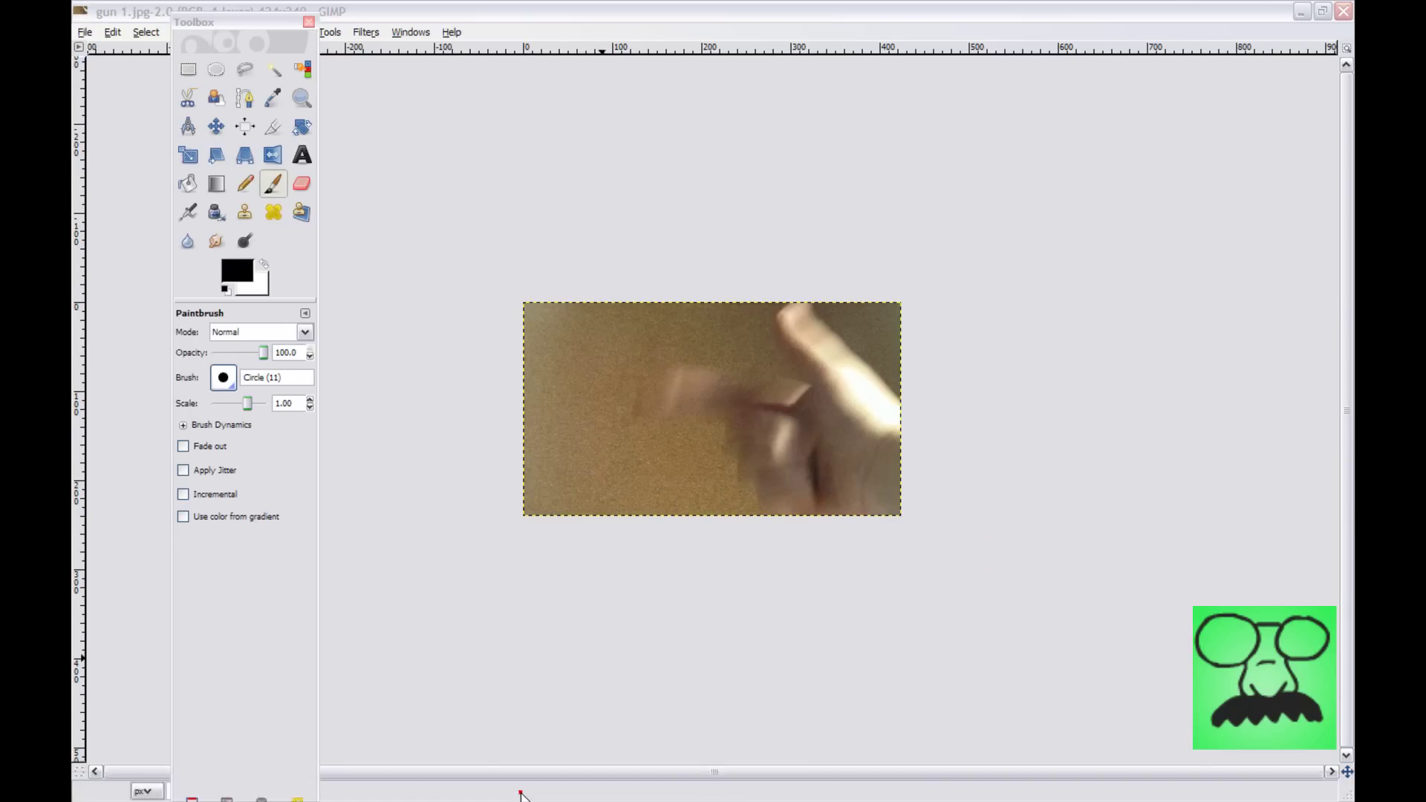
click(523, 788)
drag(837, 55, 940, 61)
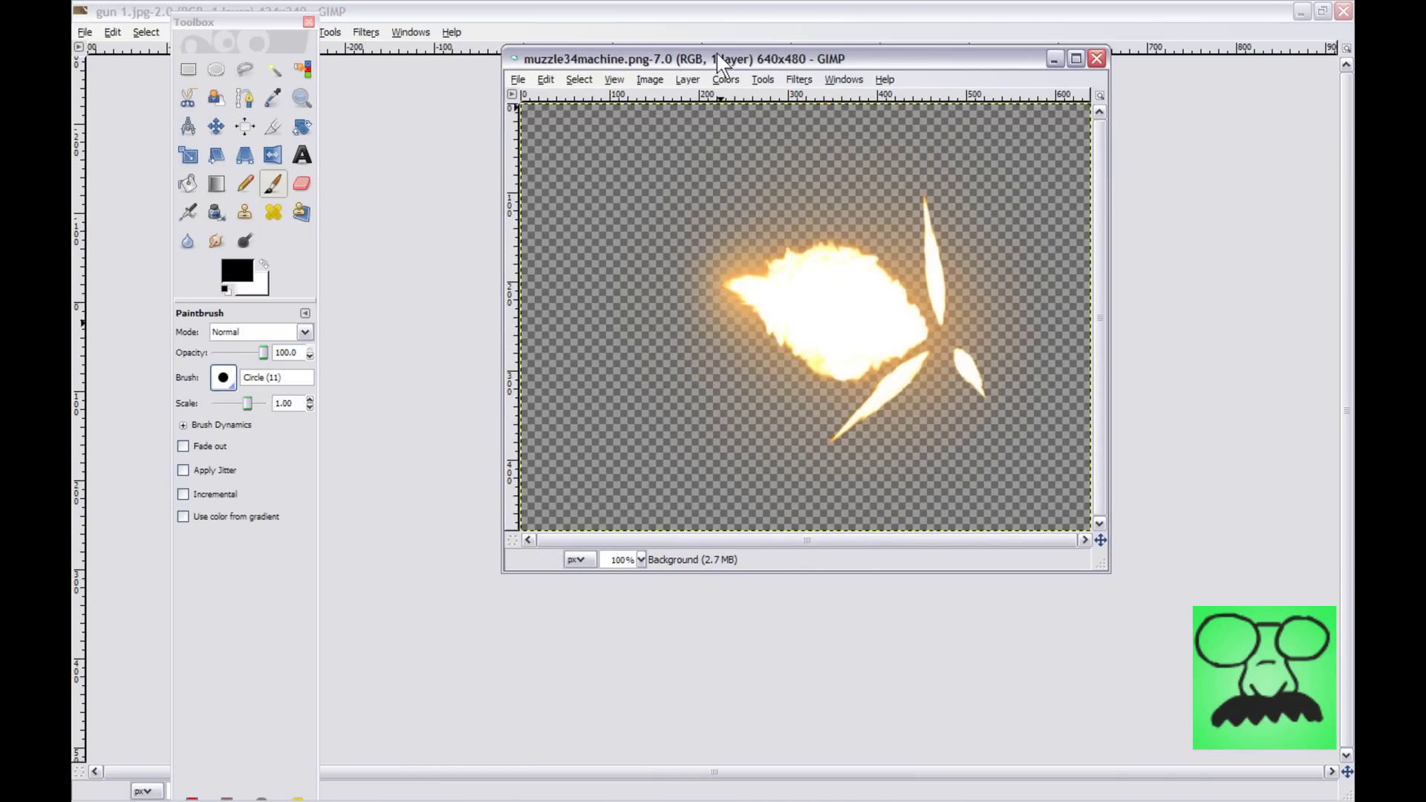
- Copy the muzzle flash with a rectangle selection, then close its image without saving
drag(716, 53, 651, 47)
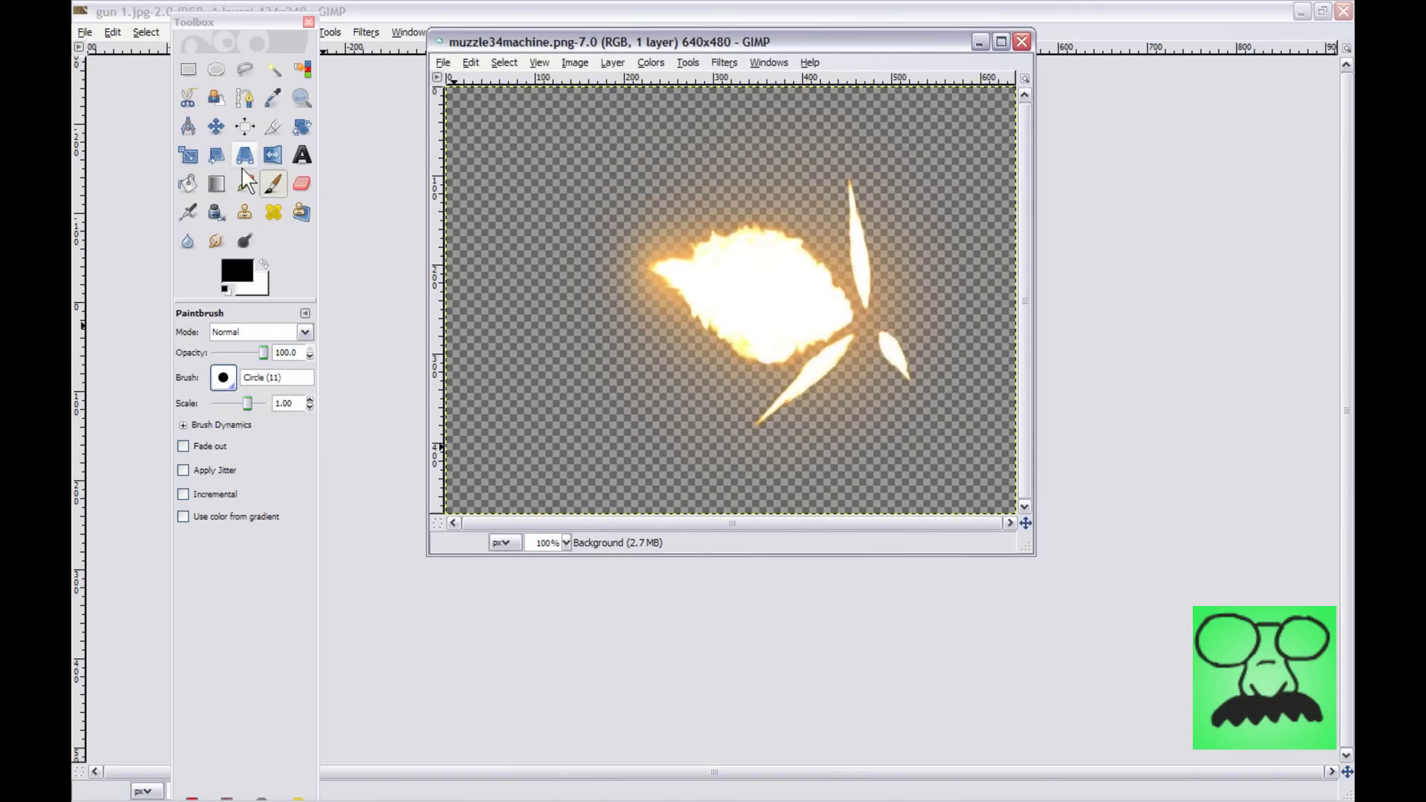
drag(257, 23, 251, 3)
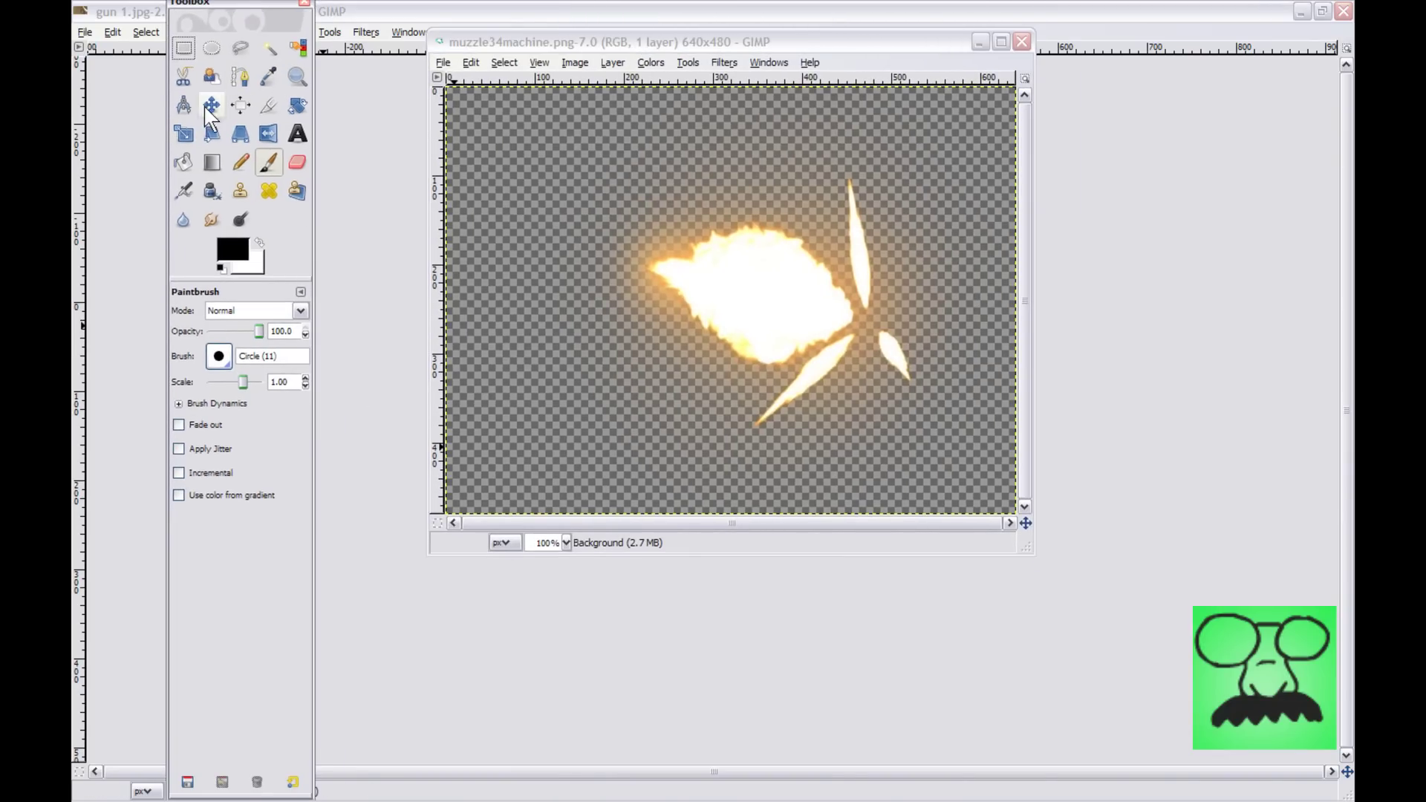
key(r)
drag(535, 130, 988, 466)
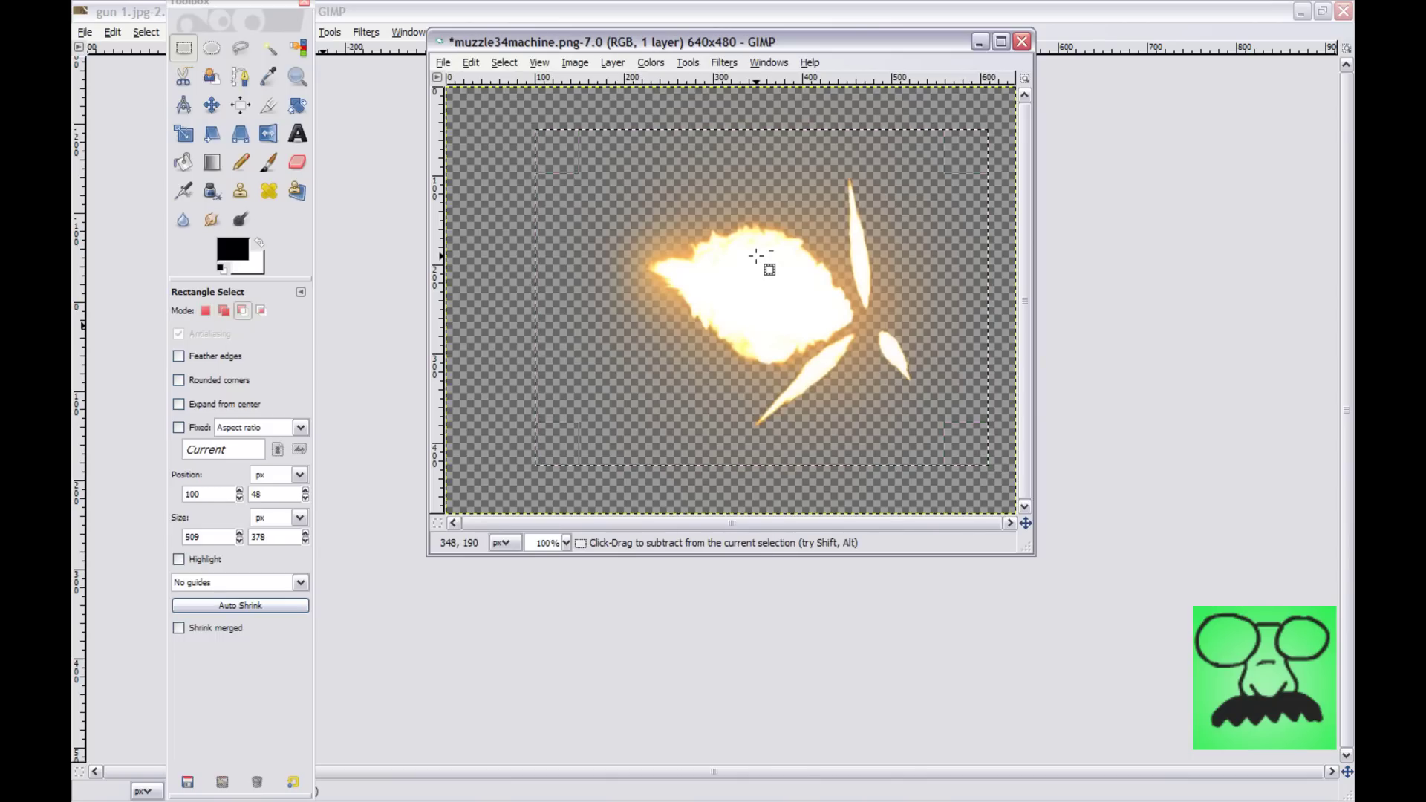
key(ctrl+c)
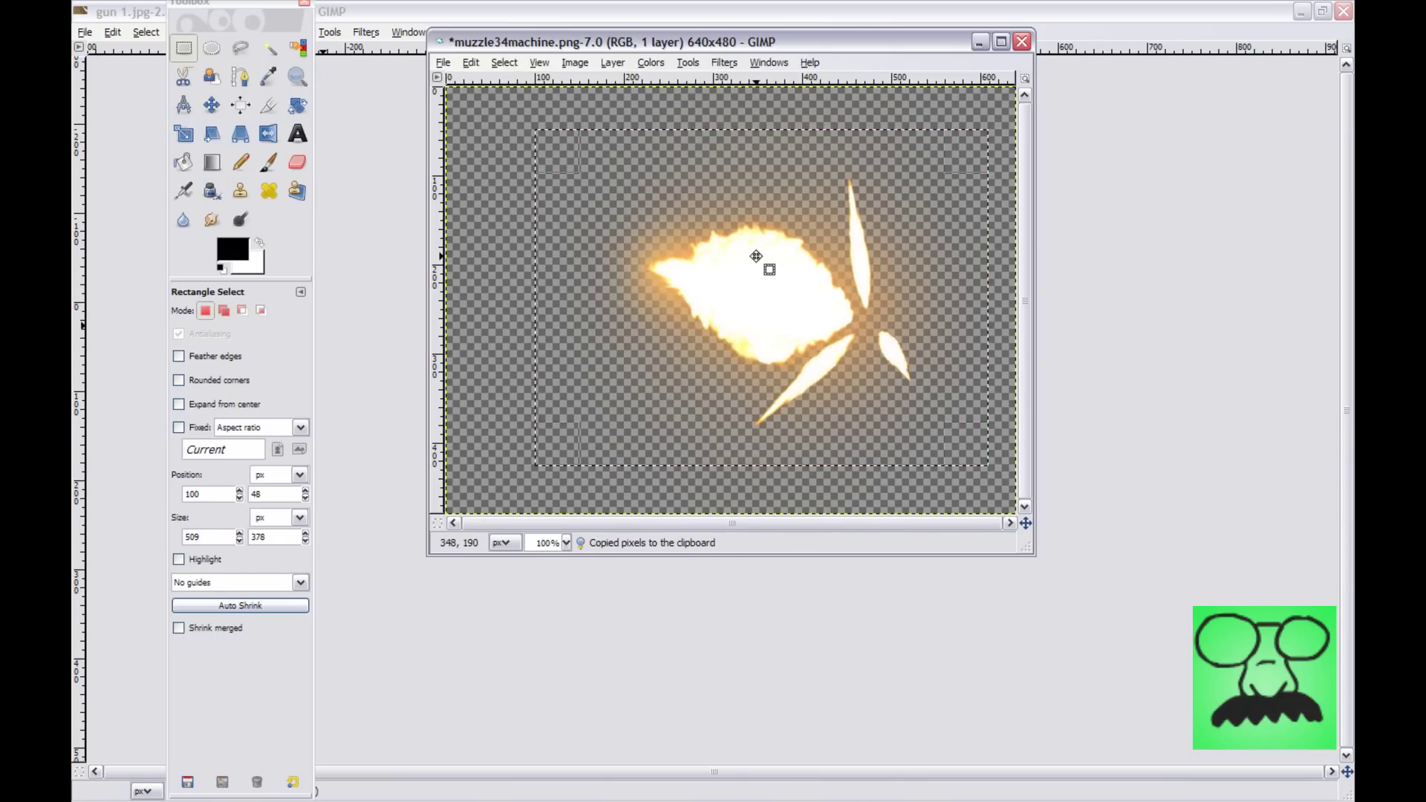
click(1022, 41)
click(751, 371)
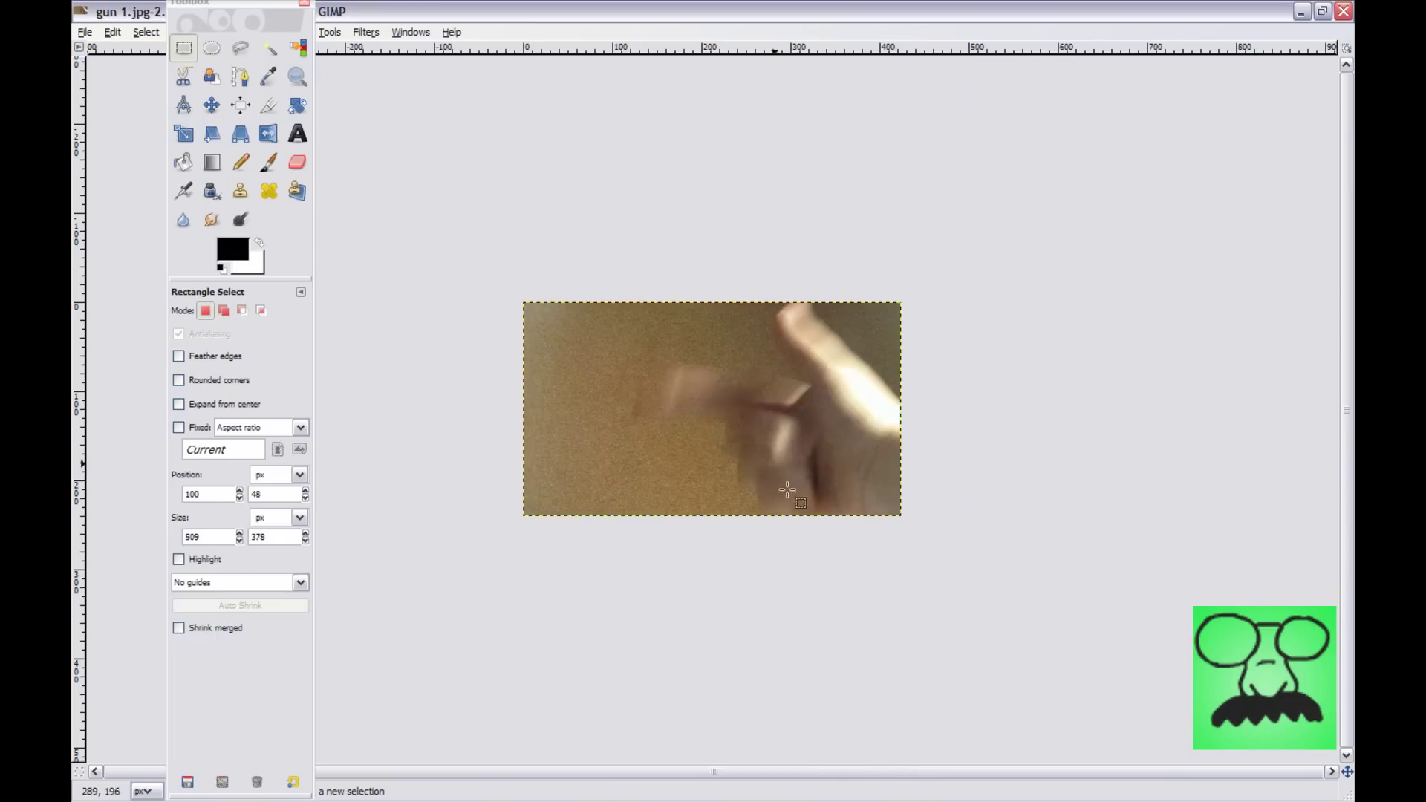
- Paste the flash onto gun 1.jpg, move it up-left, and scale it smaller
key(ctrl+v)
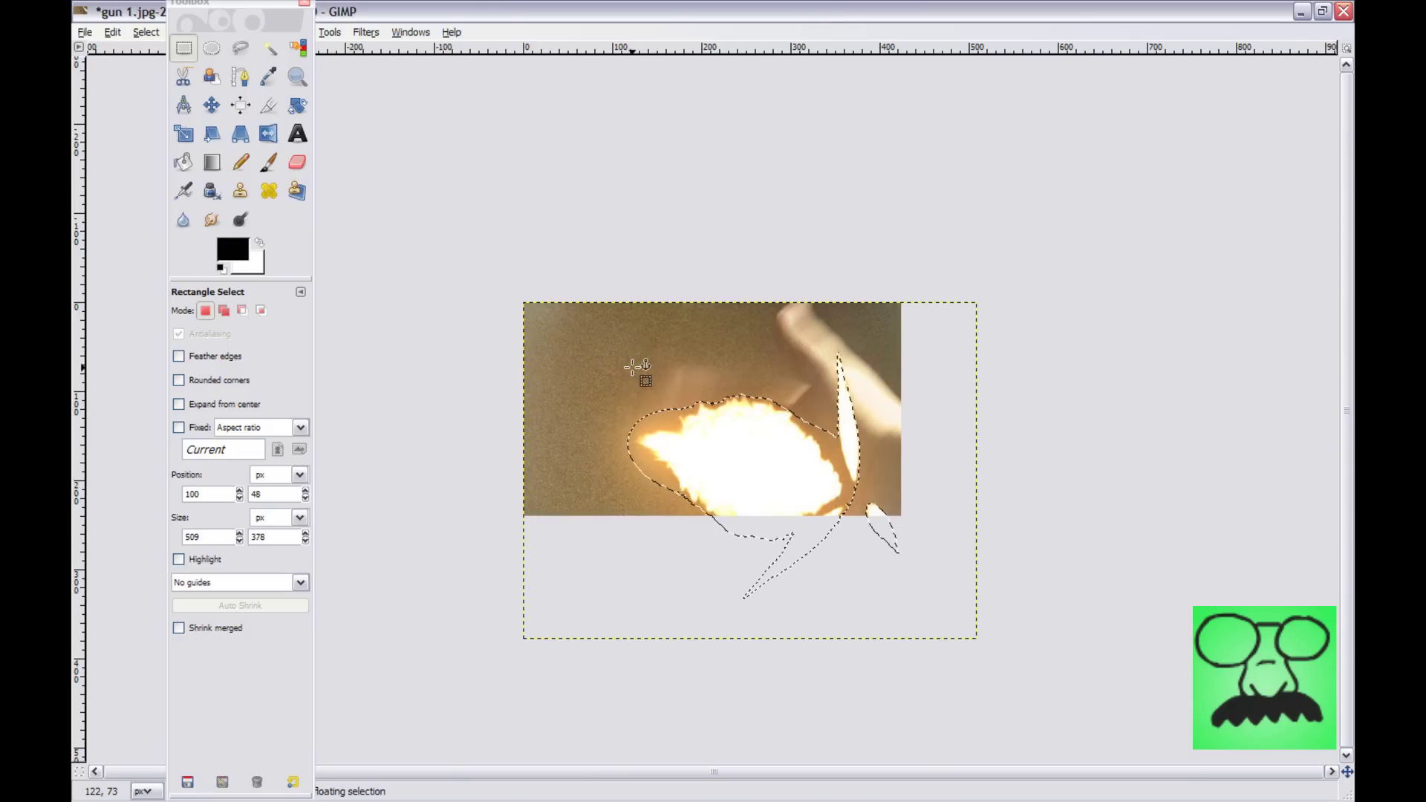
drag(755, 462, 661, 407)
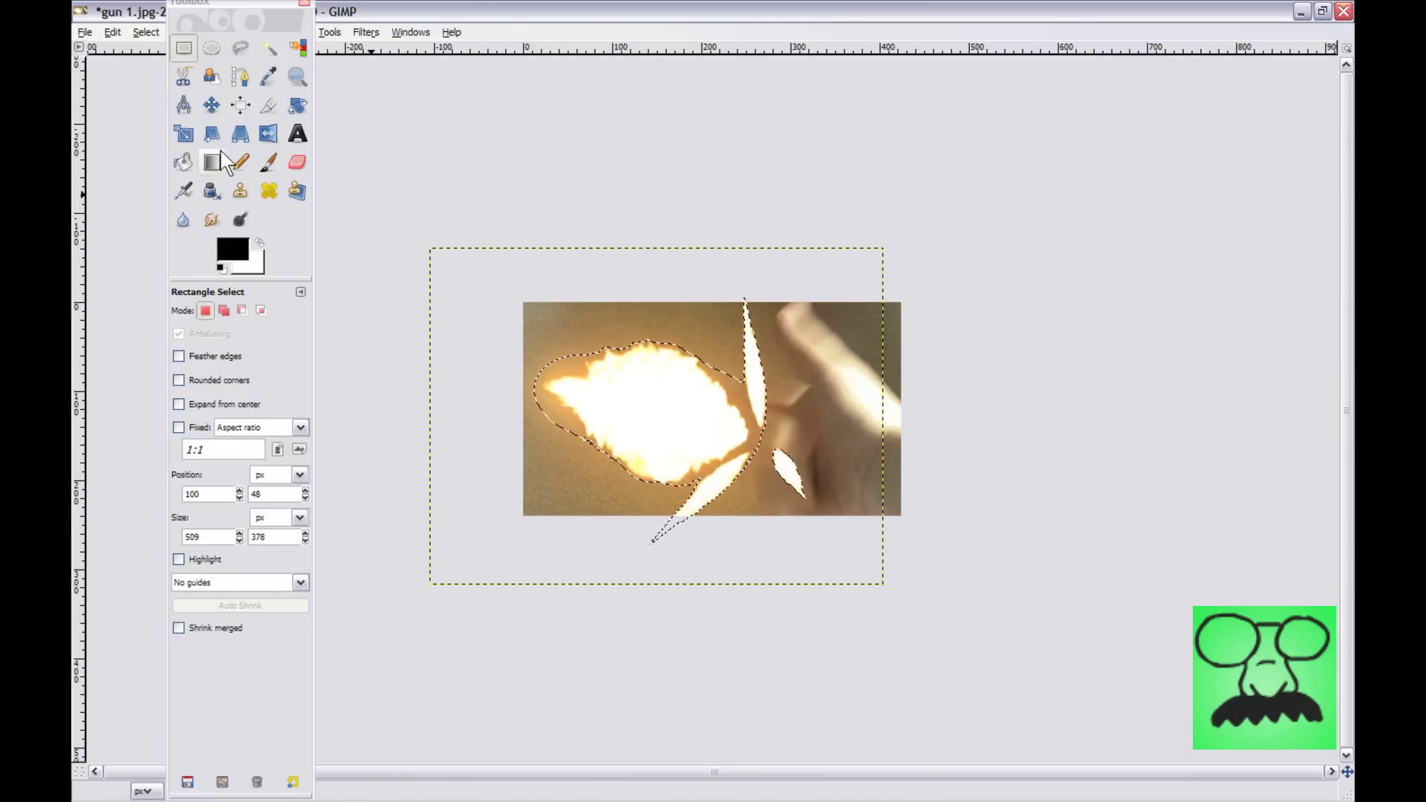
click(183, 134)
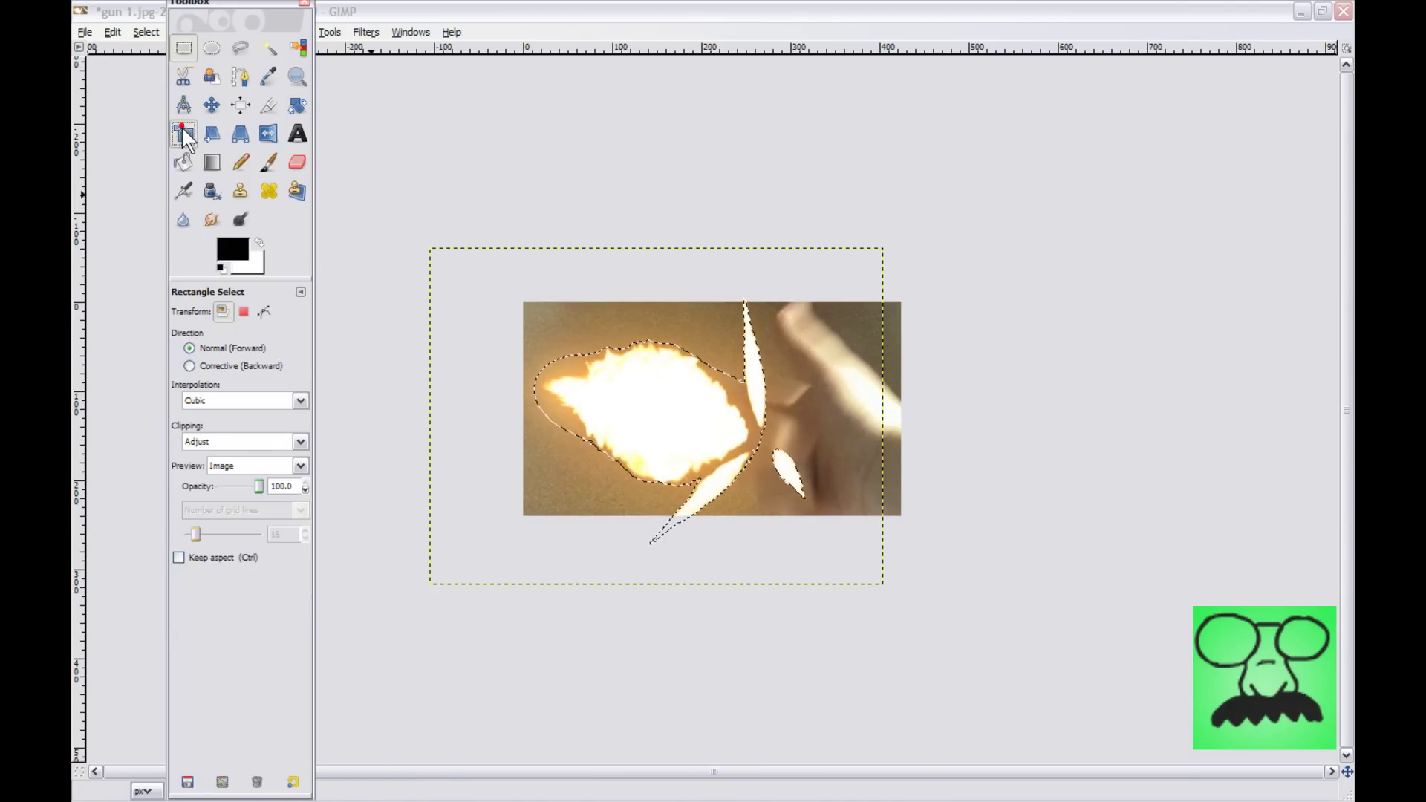
click(759, 361)
drag(692, 414, 603, 524)
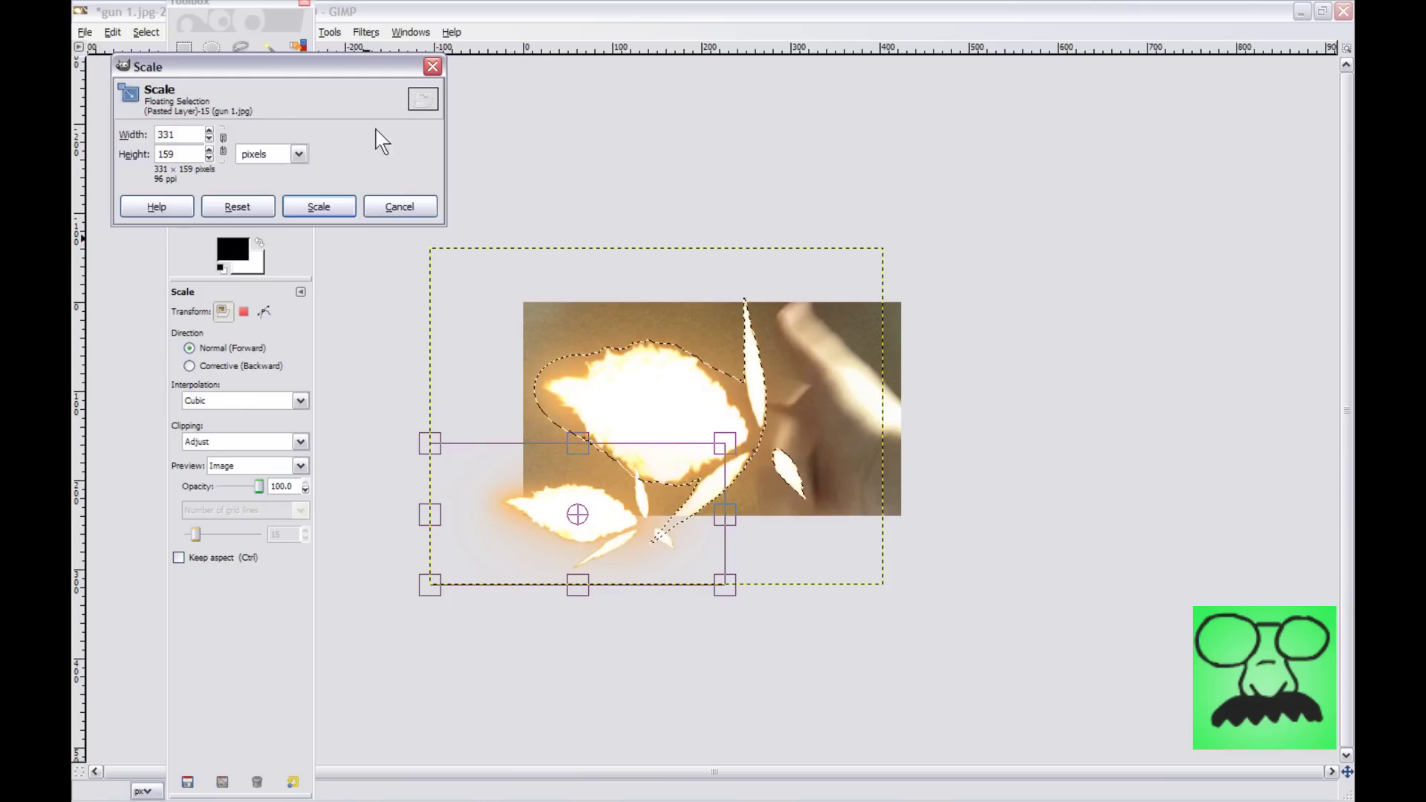
click(319, 206)
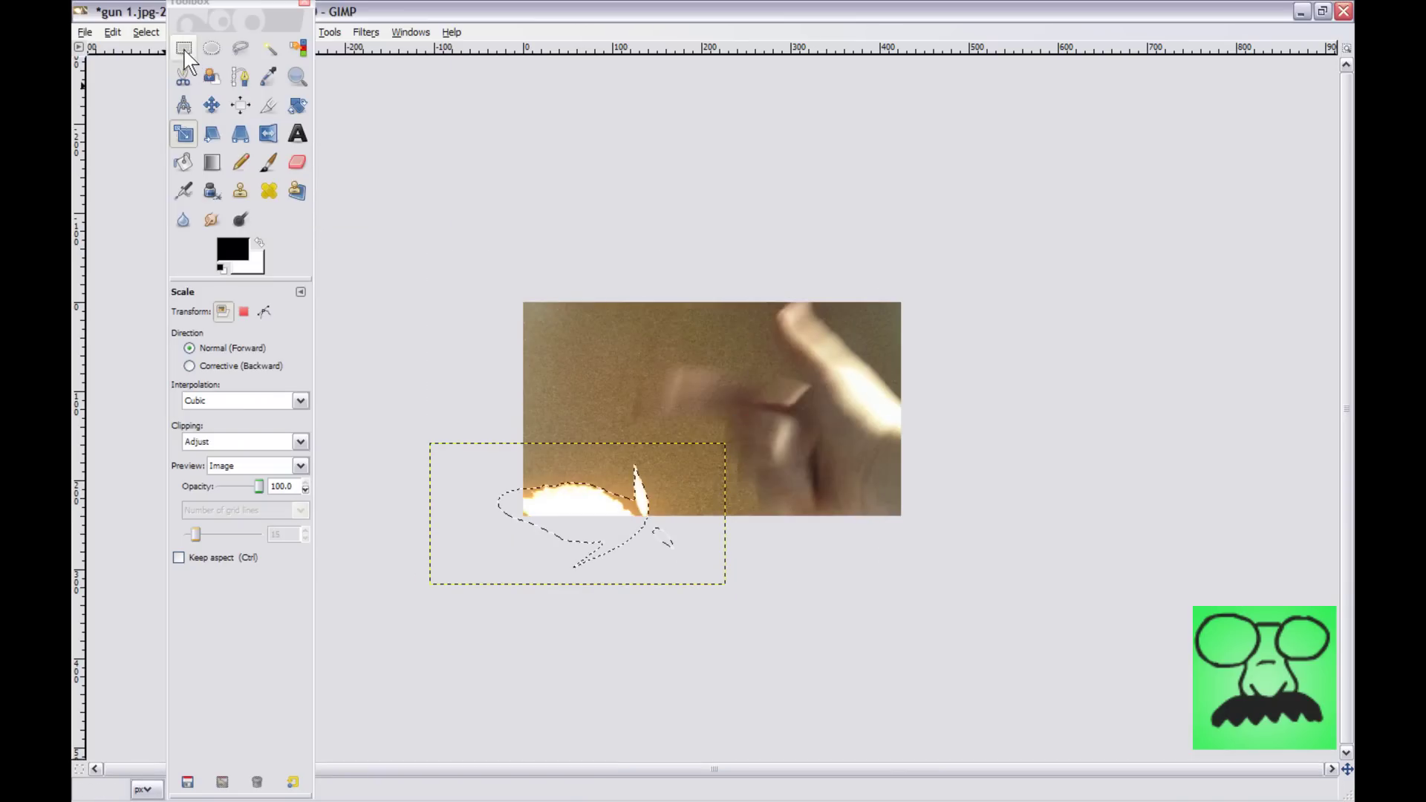
- Move the shrunken flash up into the photo and set its size to 293×116
click(211, 105)
drag(576, 521, 592, 396)
click(183, 134)
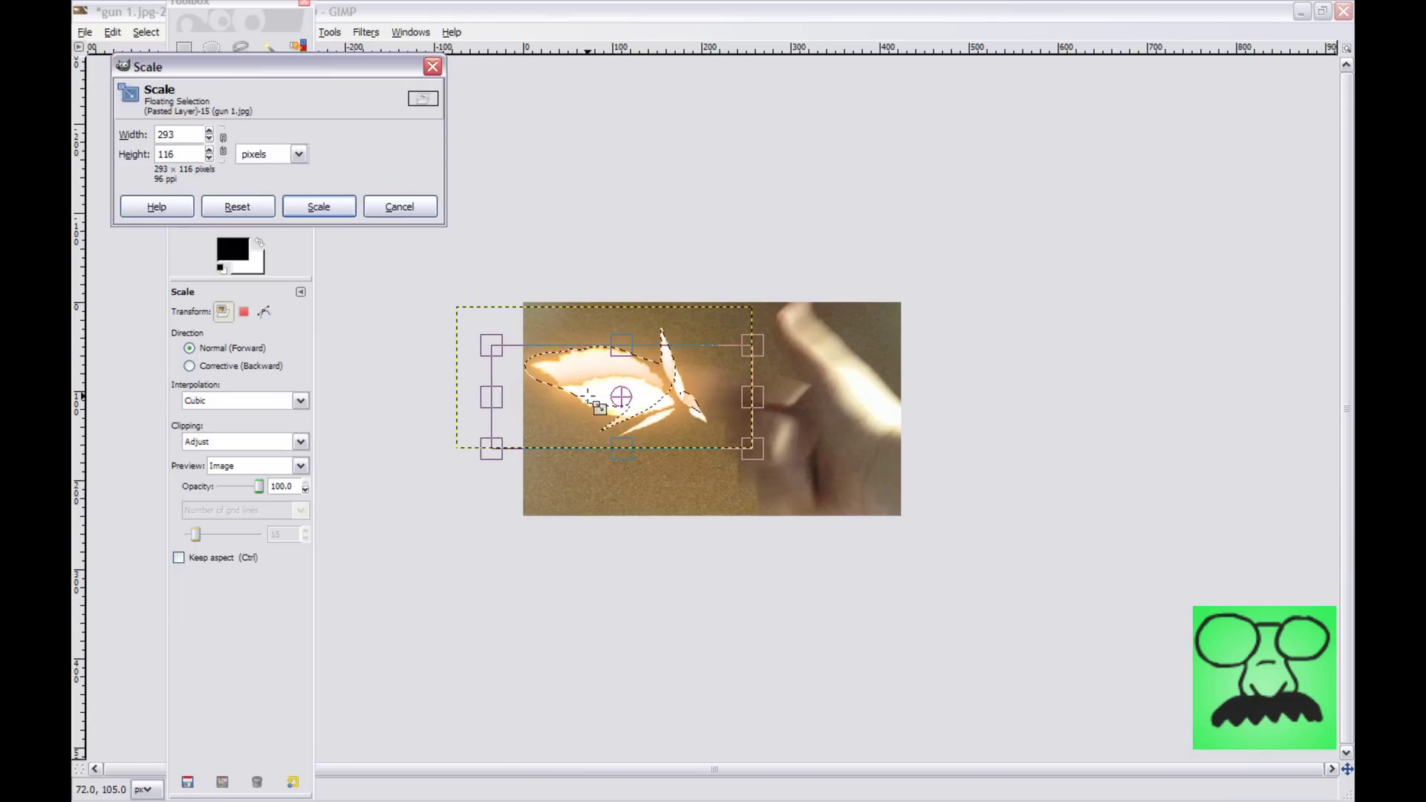
click(304, 212)
click(210, 106)
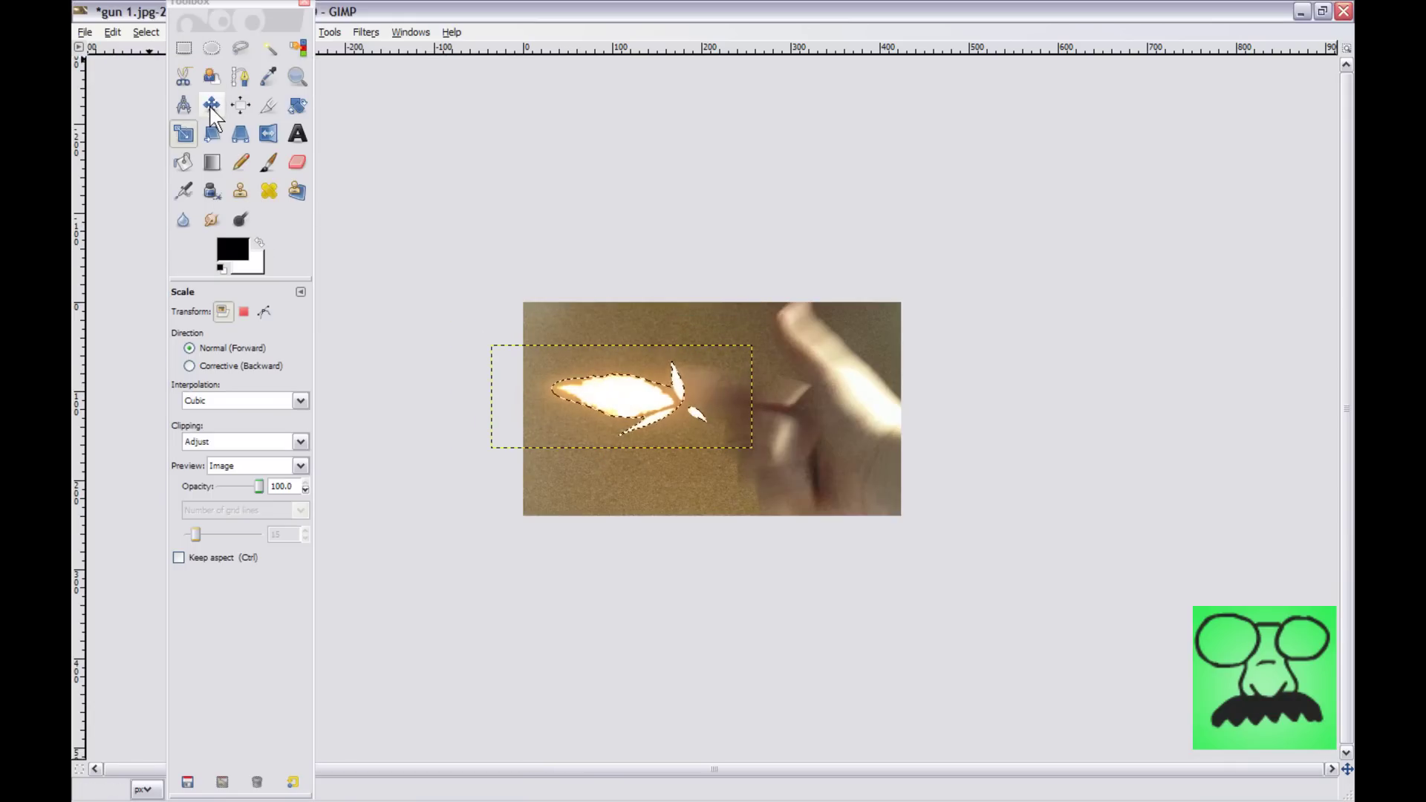
- Nudge the pasted flash left and up to the fingertip
drag(629, 394, 595, 382)
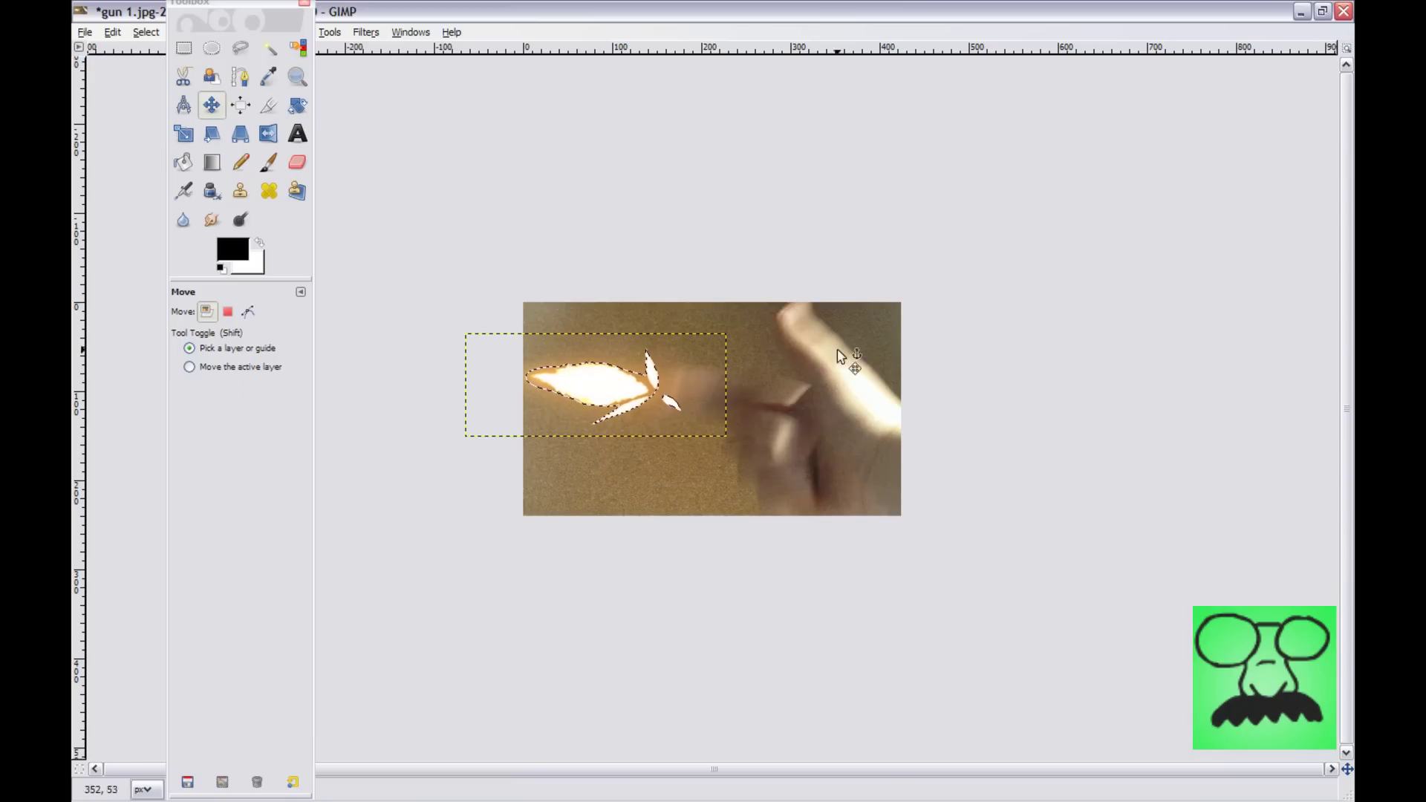
click(705, 188)
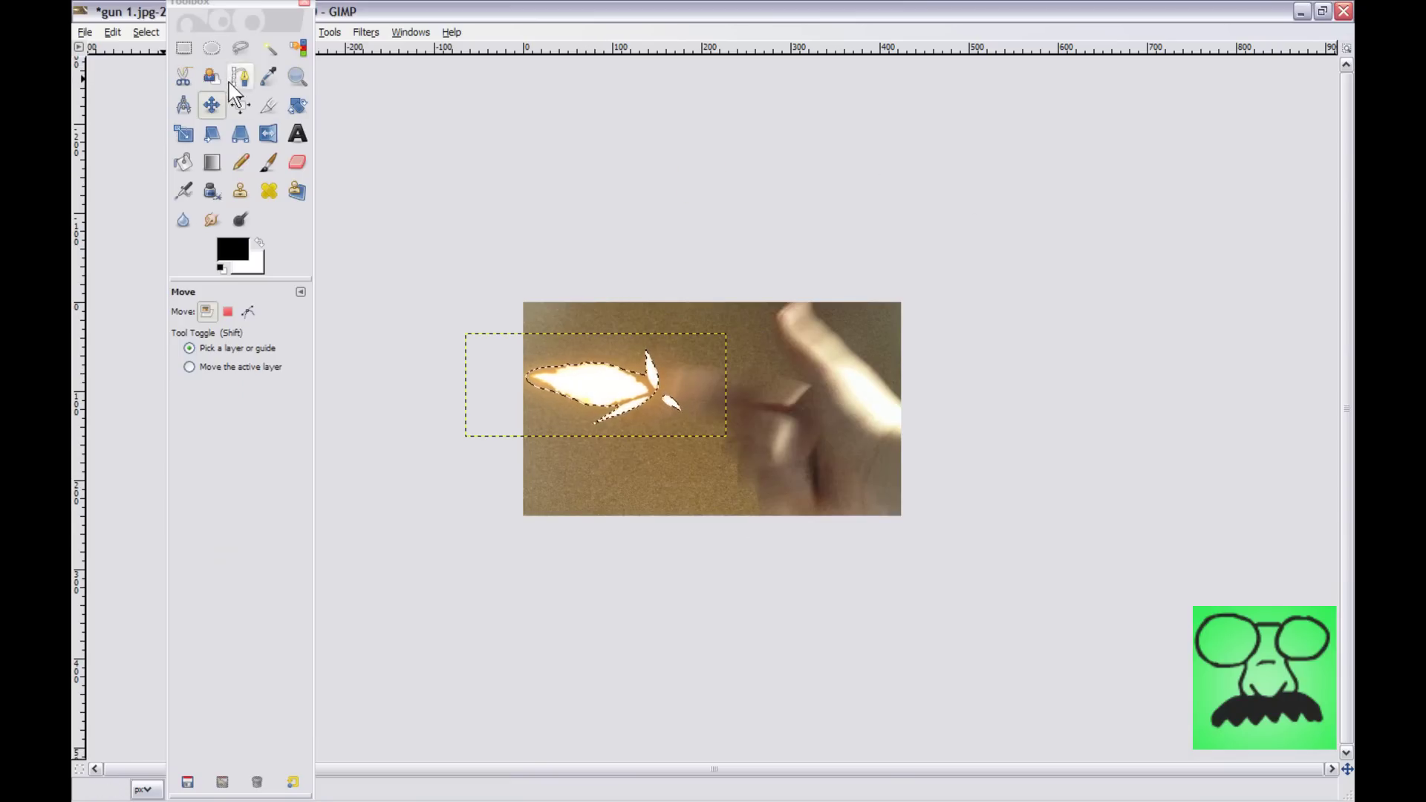
click(210, 105)
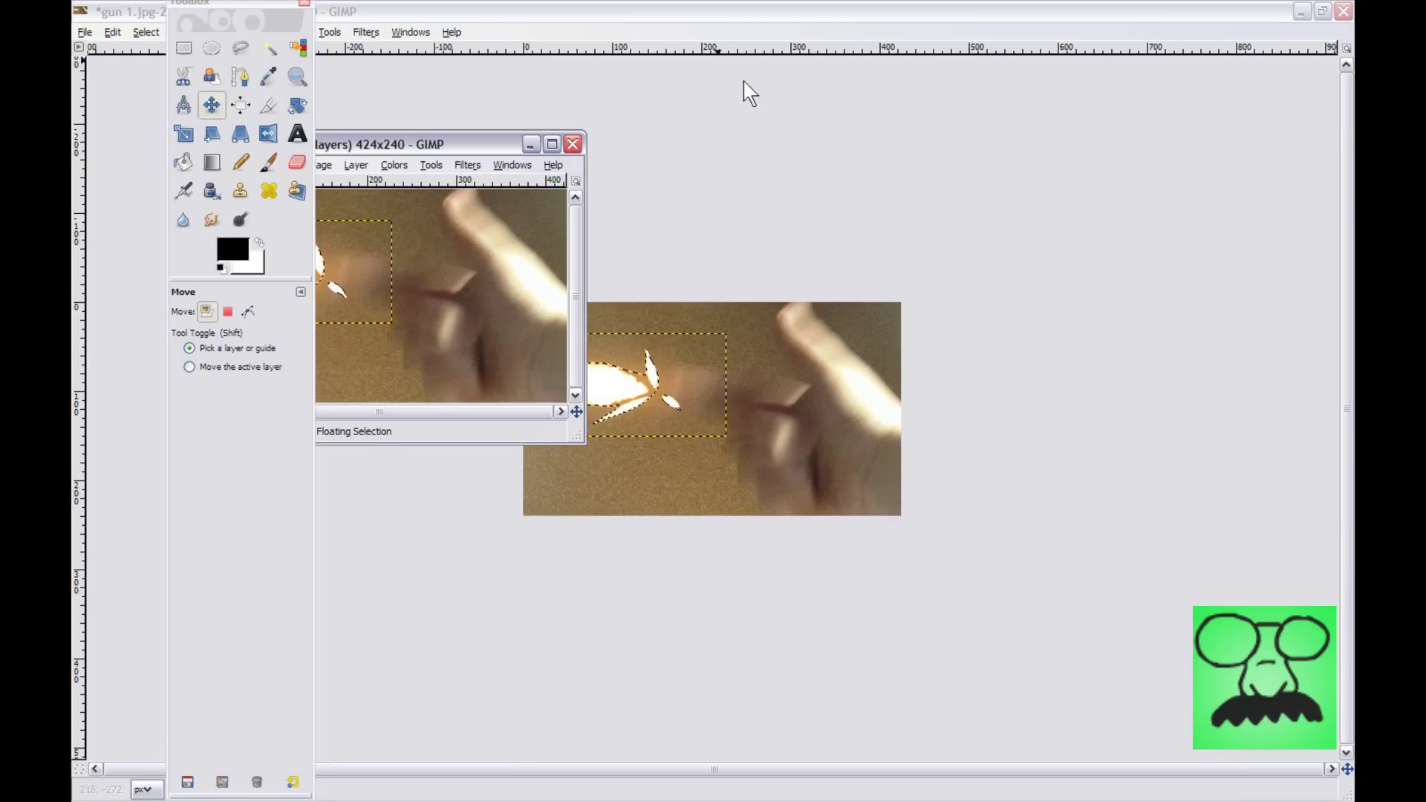
- Close the Untitled image without saving and move the toolbox aside
drag(435, 147, 664, 159)
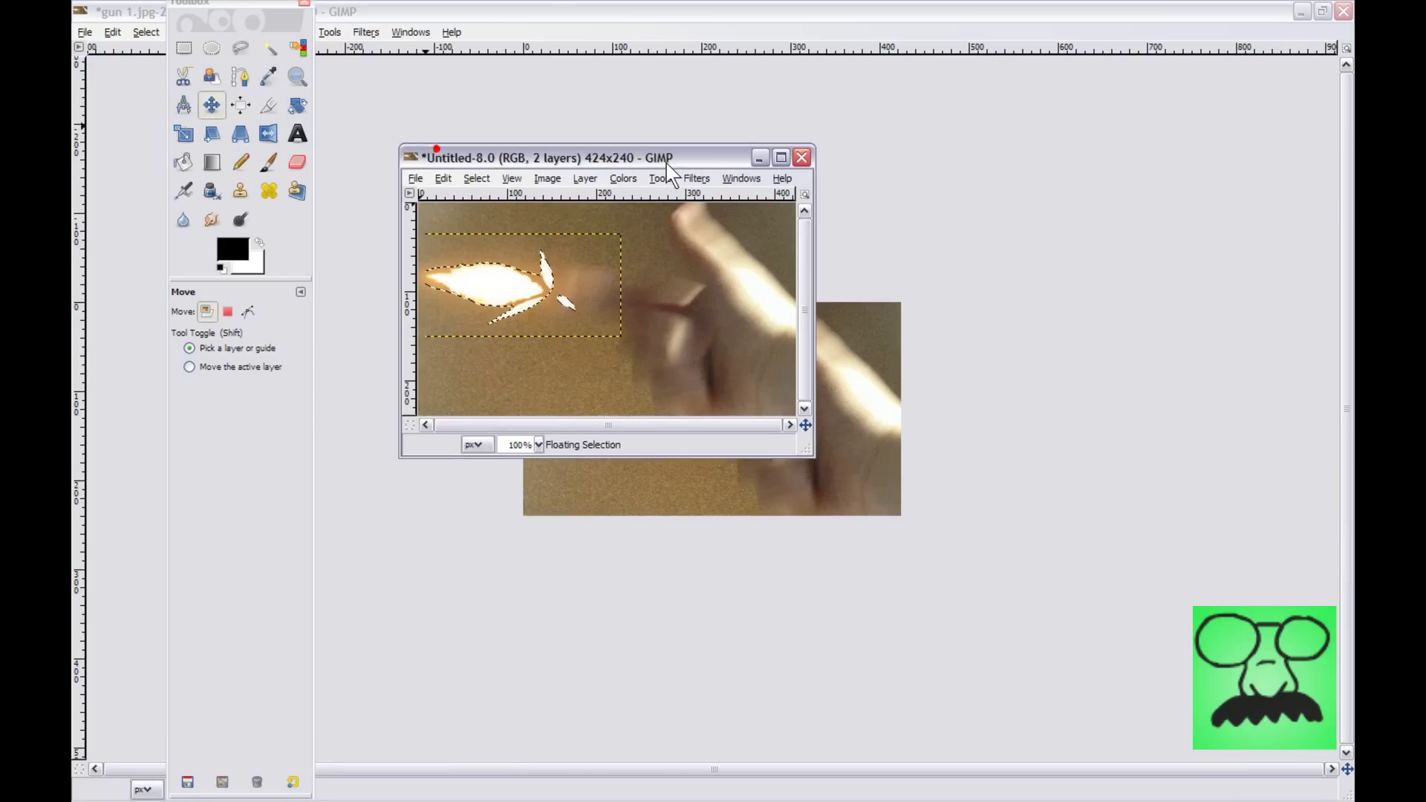
click(802, 157)
click(678, 386)
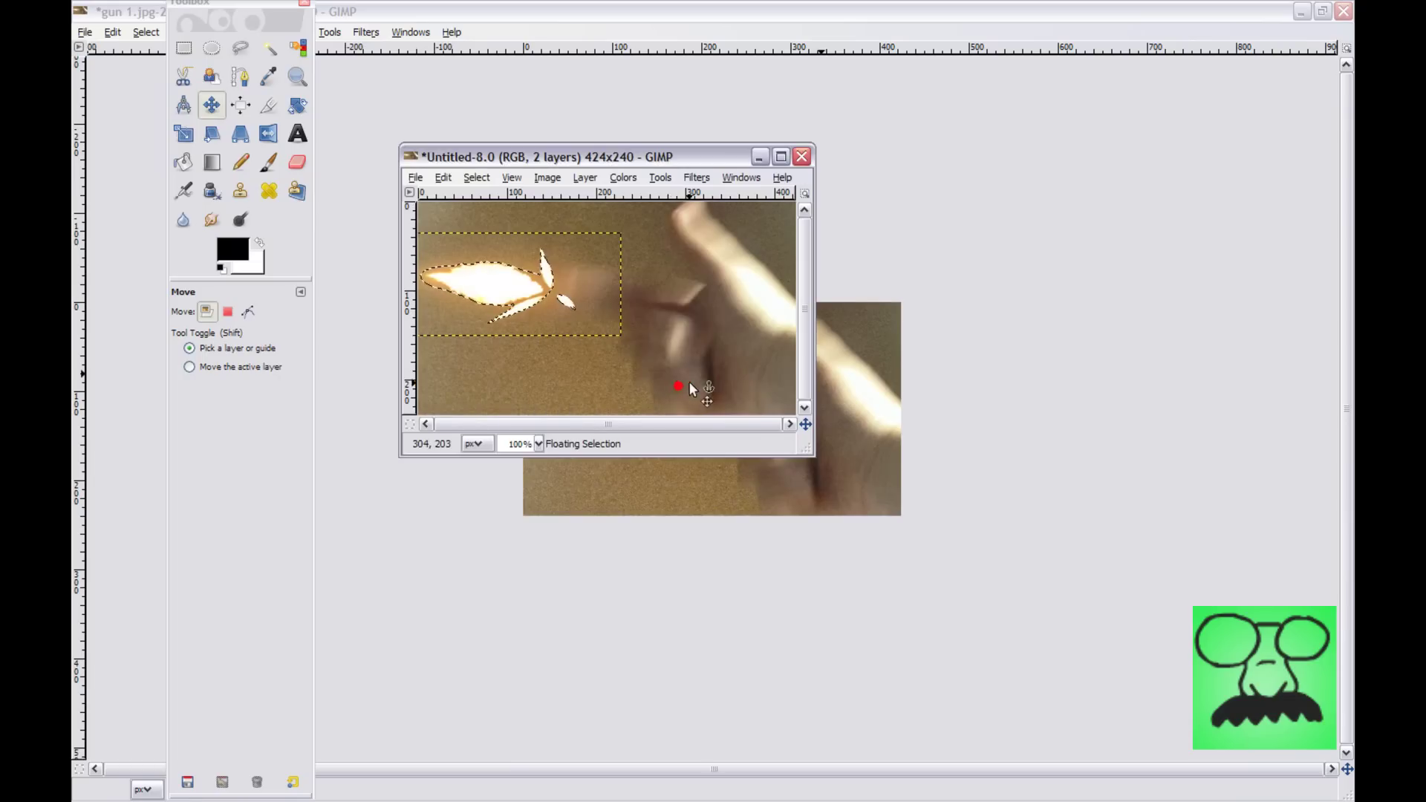
click(802, 157)
click(622, 389)
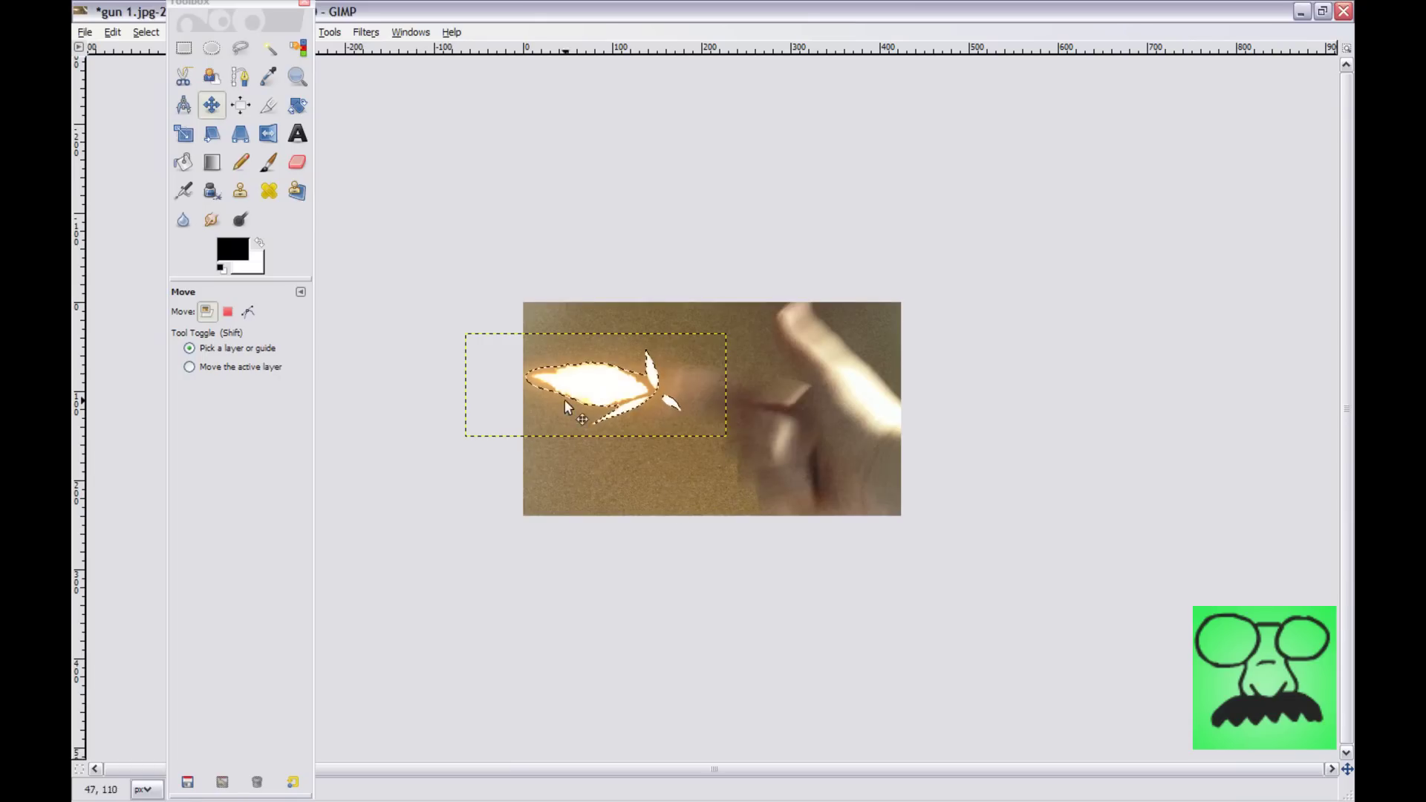
drag(201, 33, 173, 96)
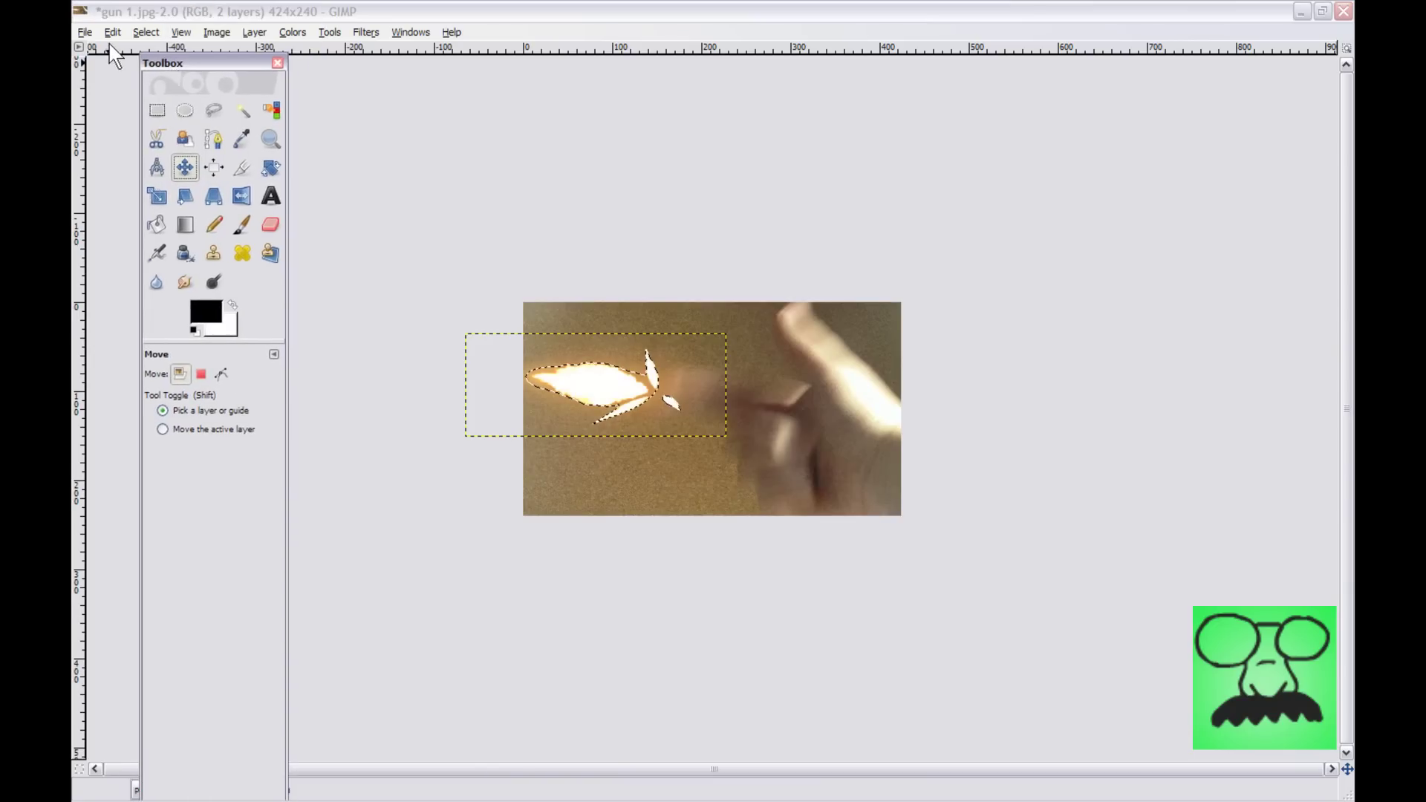
- Save the image as JPEG 'gun edited.jpg', flattening on export at quality 90
click(85, 31)
click(181, 190)
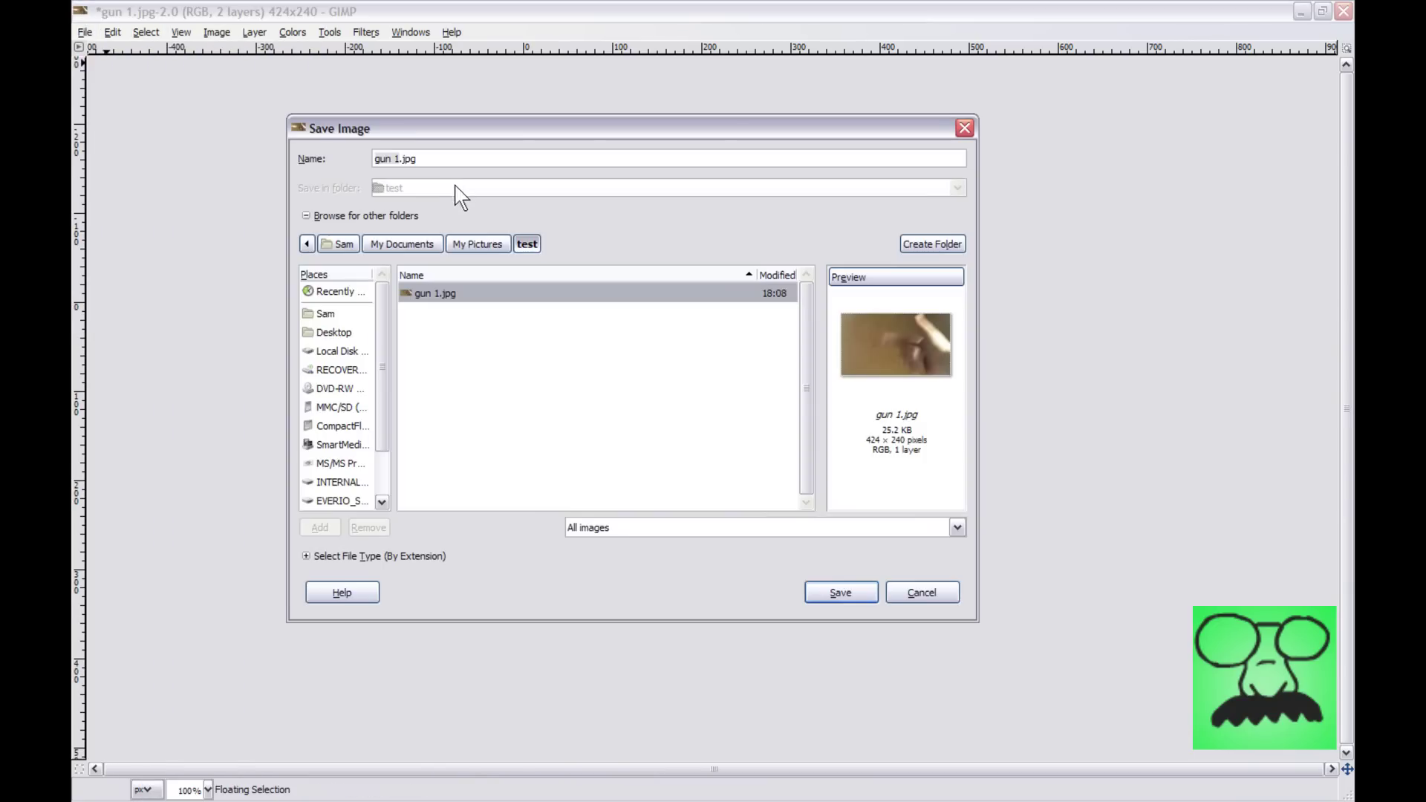
click(398, 160)
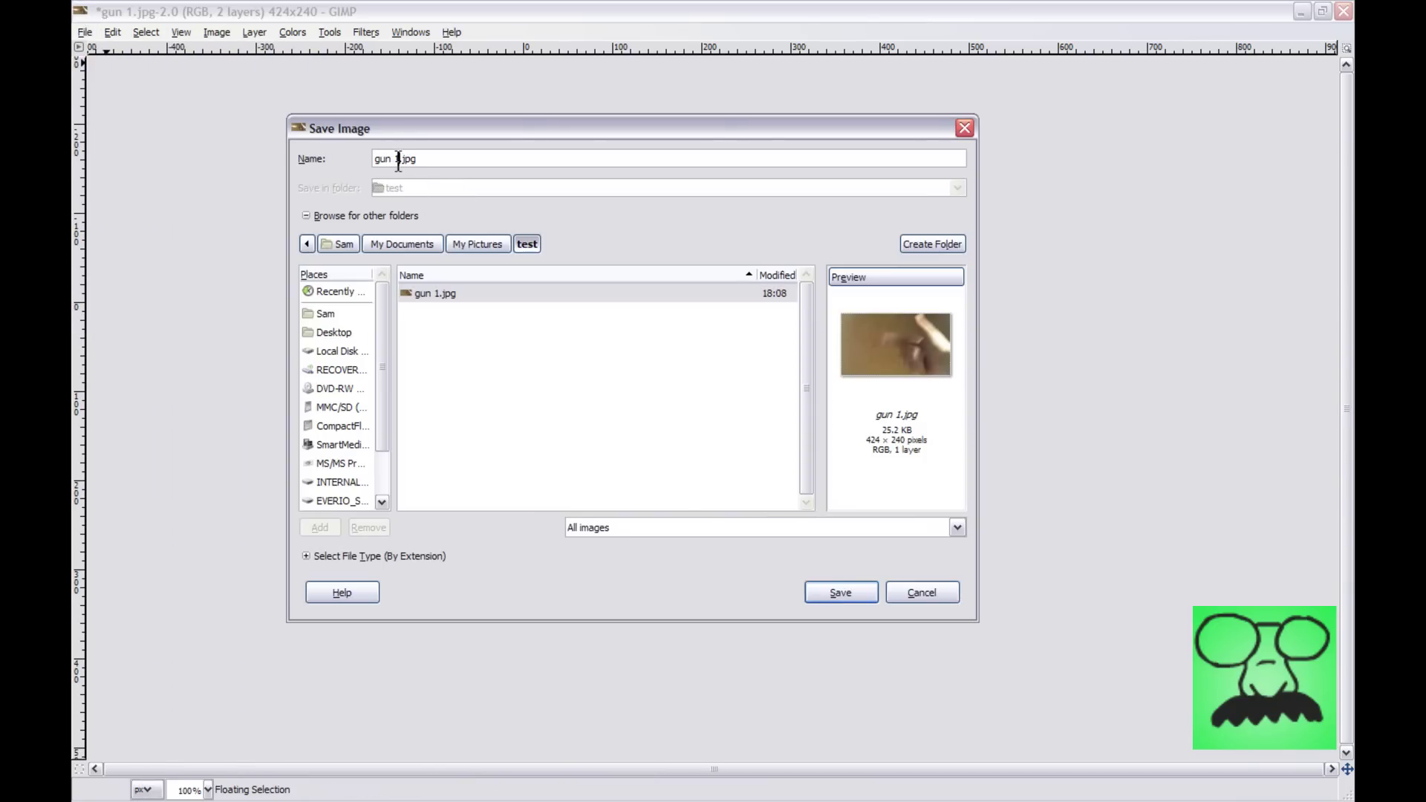
text(edited)
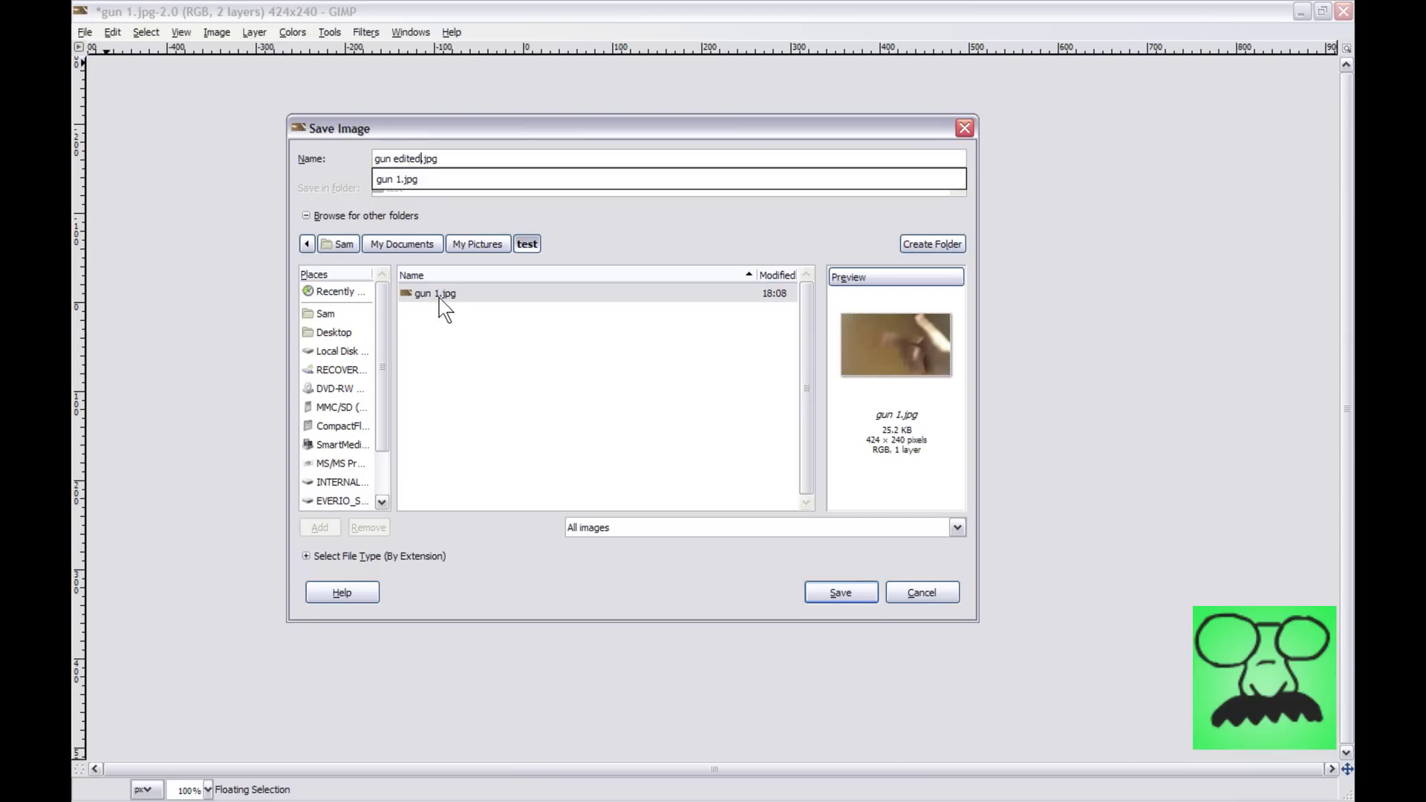
click(605, 528)
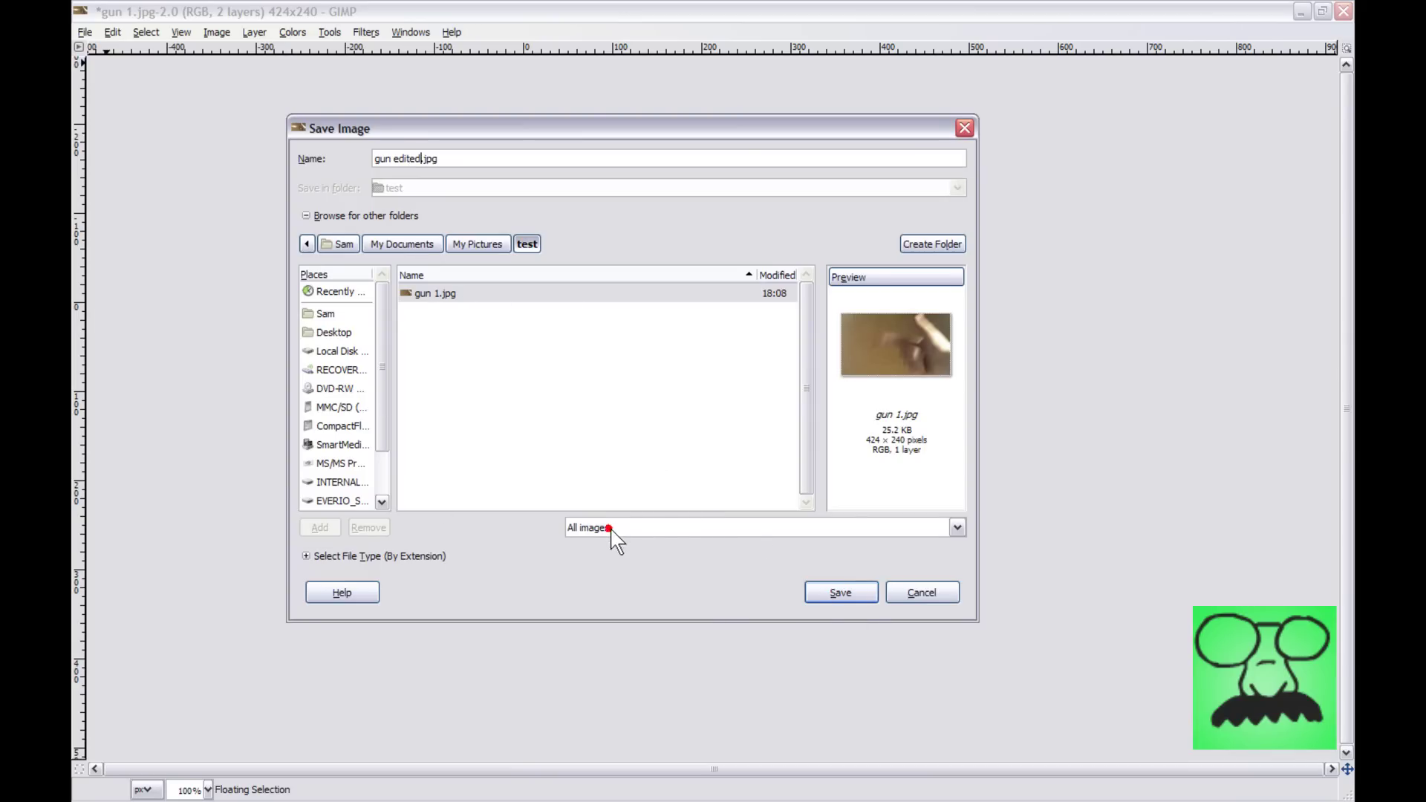
click(805, 524)
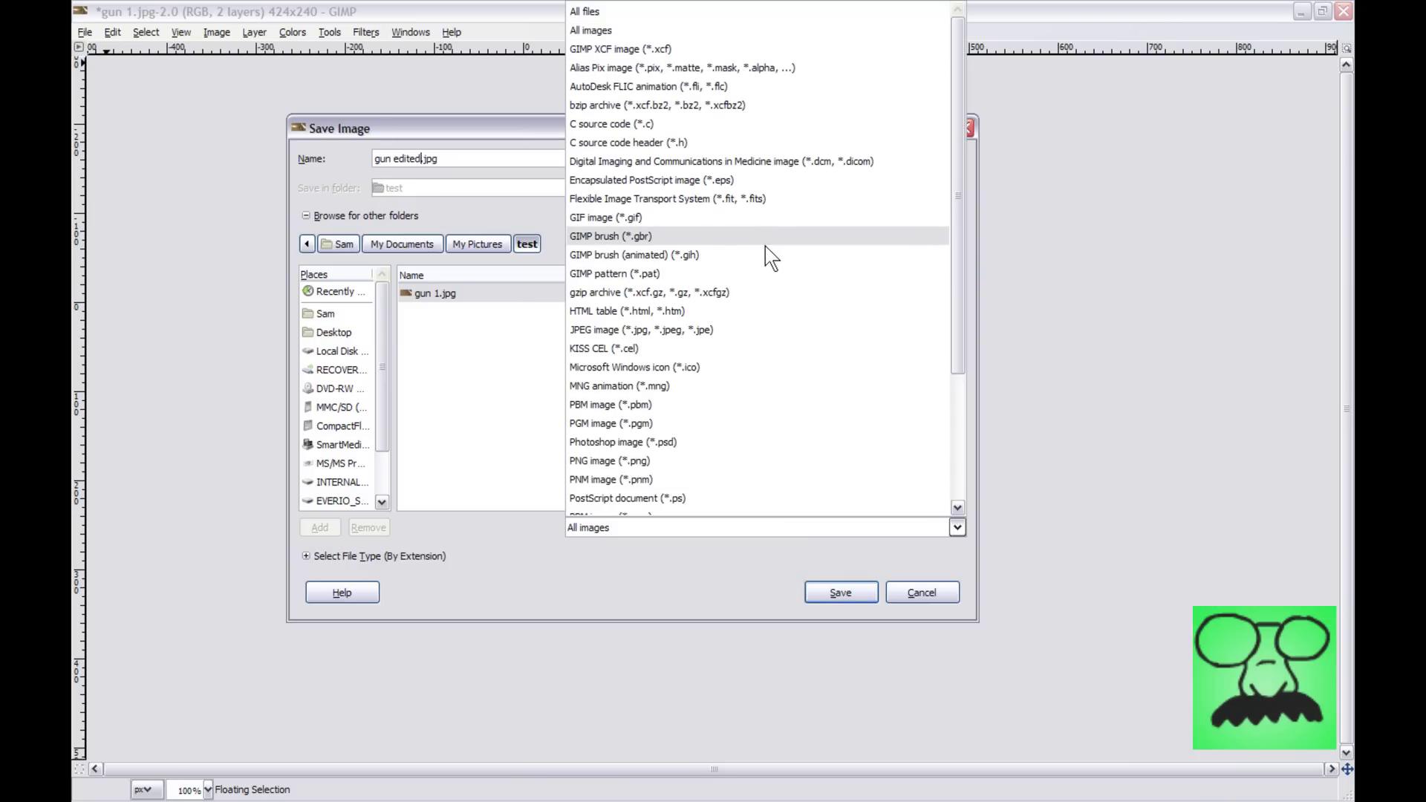
click(784, 329)
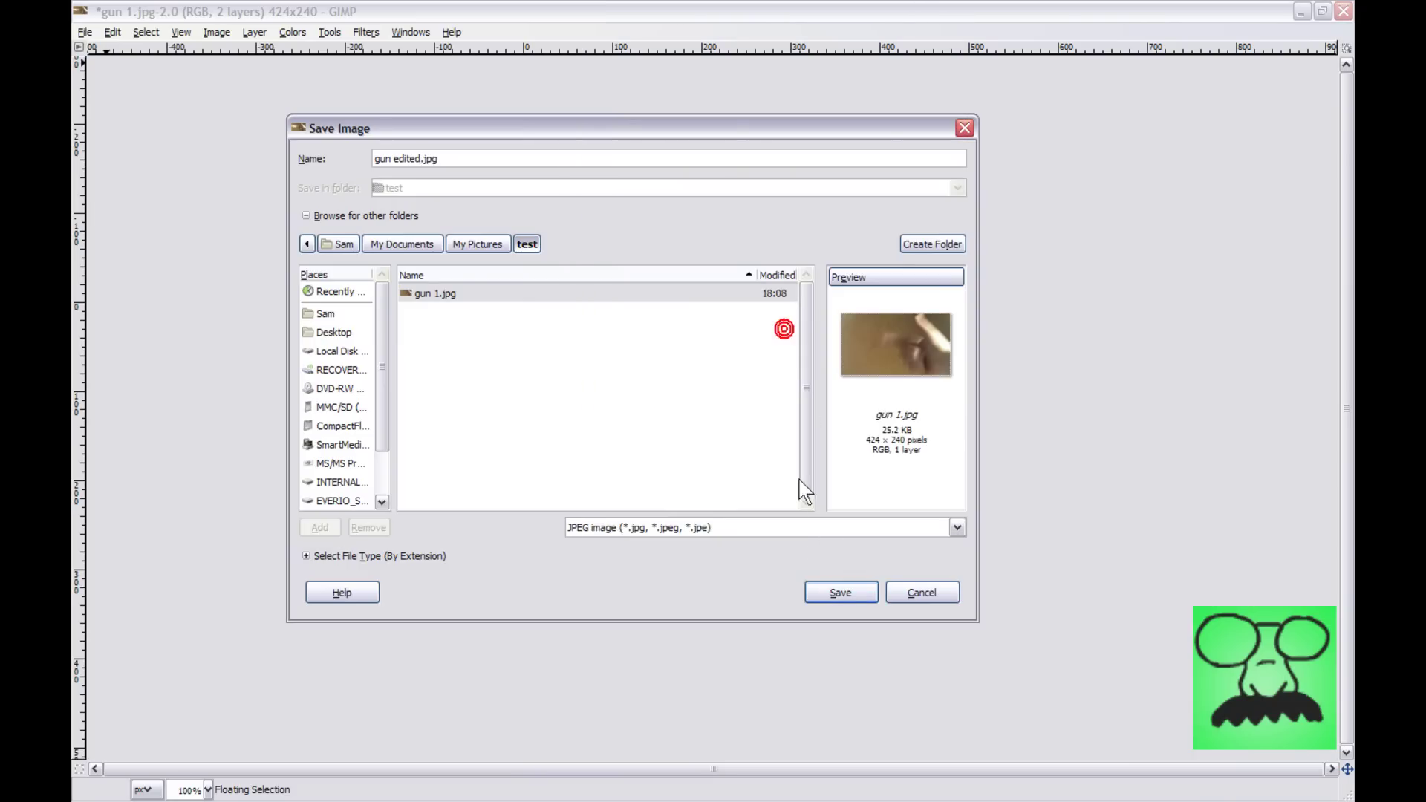
click(847, 598)
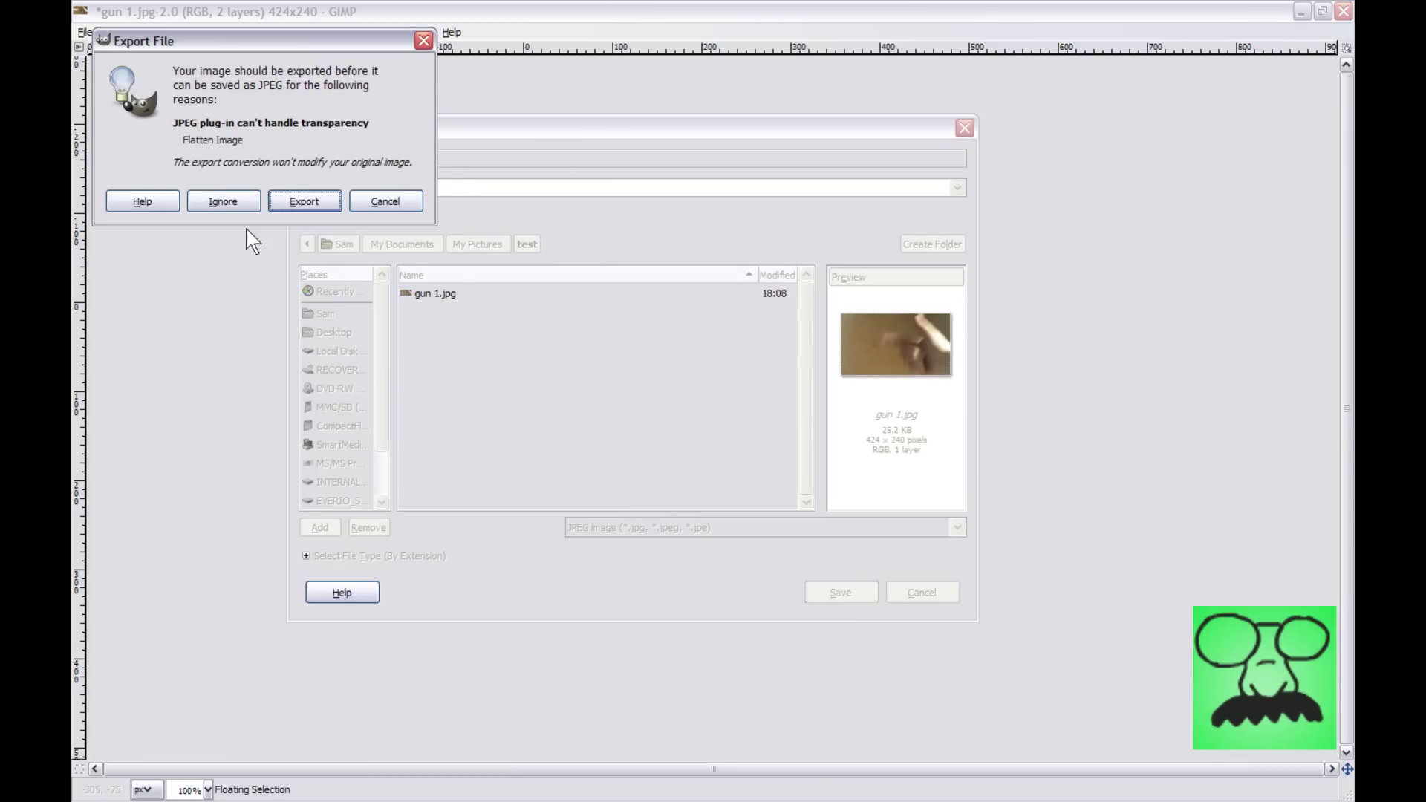
click(299, 202)
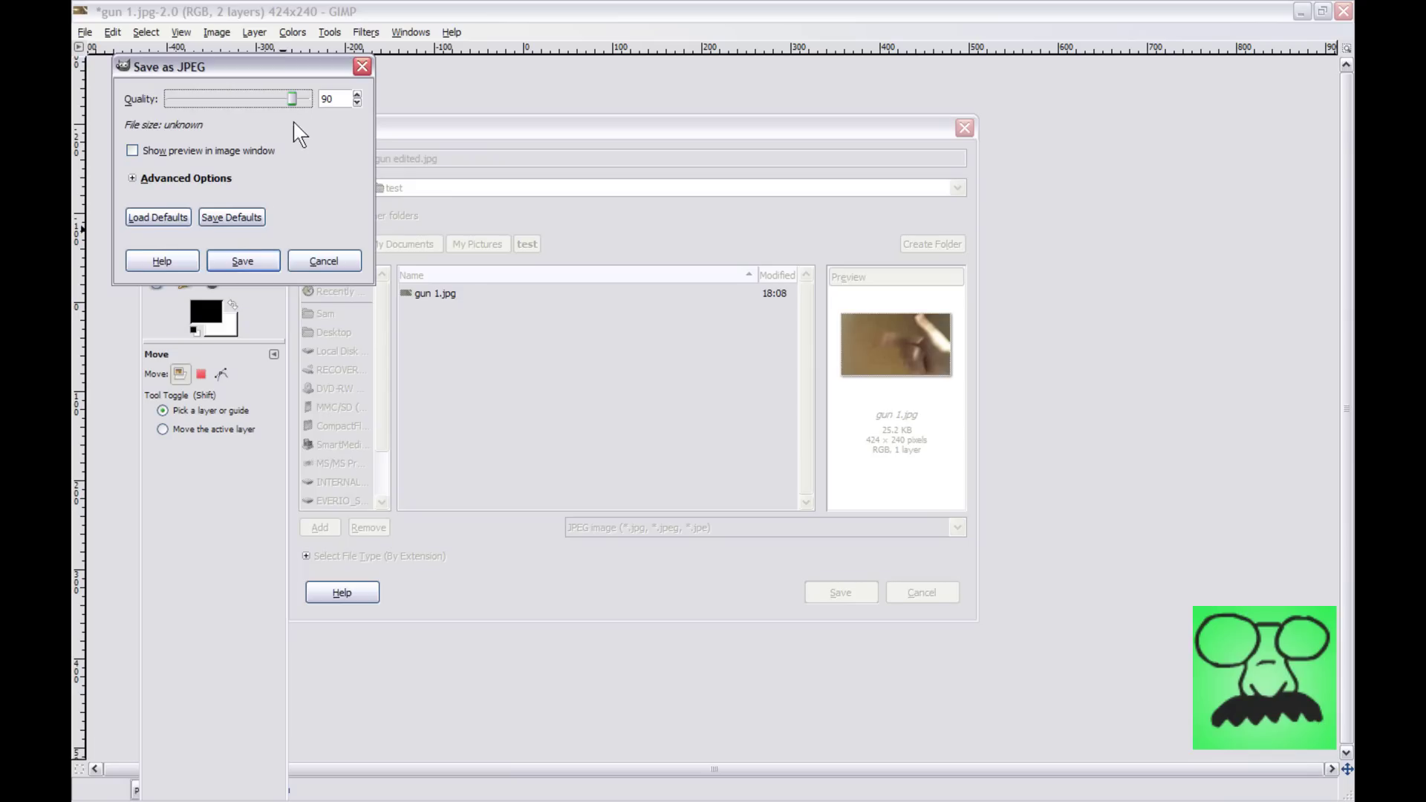
click(242, 261)
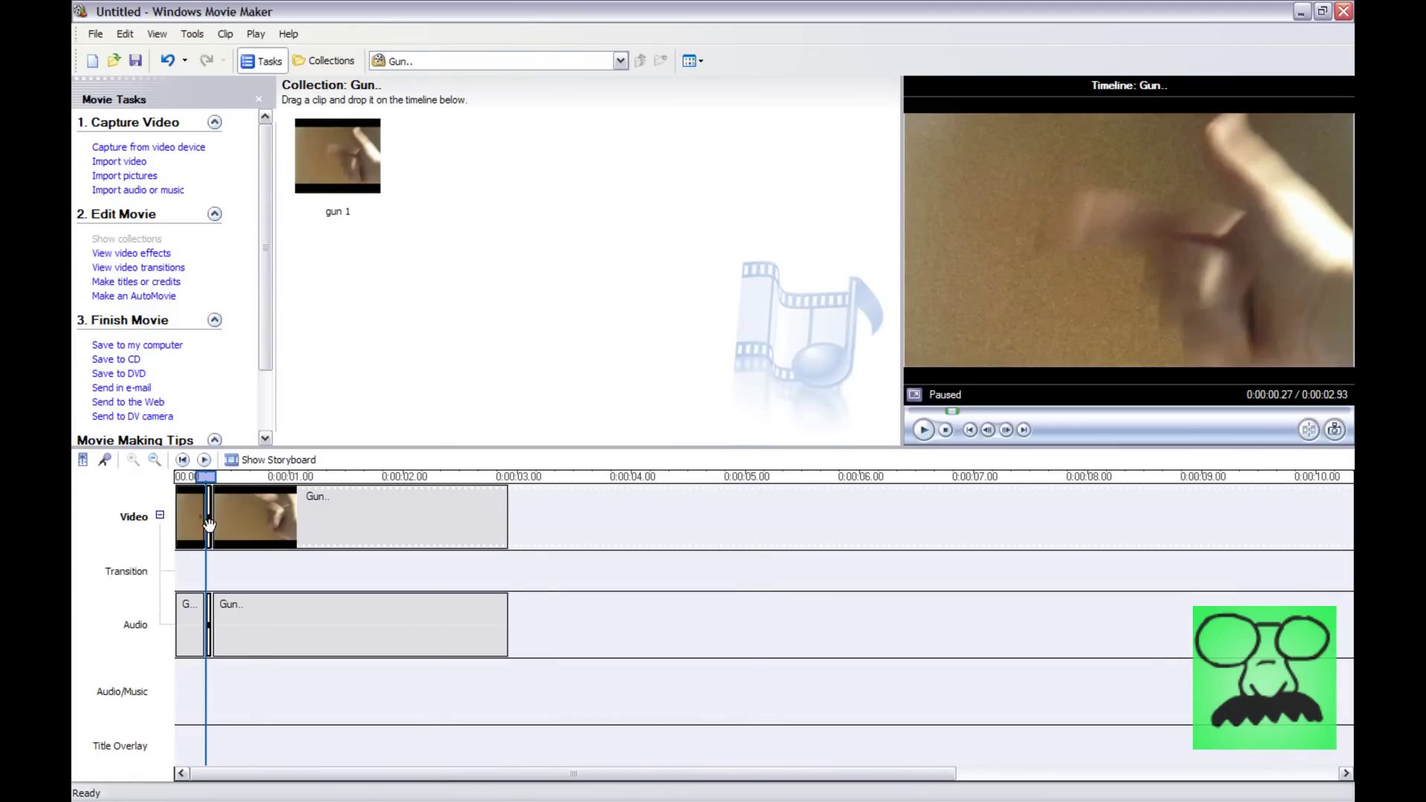
- Trim the second Gun clip's start and import 'gun edited' from My Pictures > test
drag(208, 525, 215, 525)
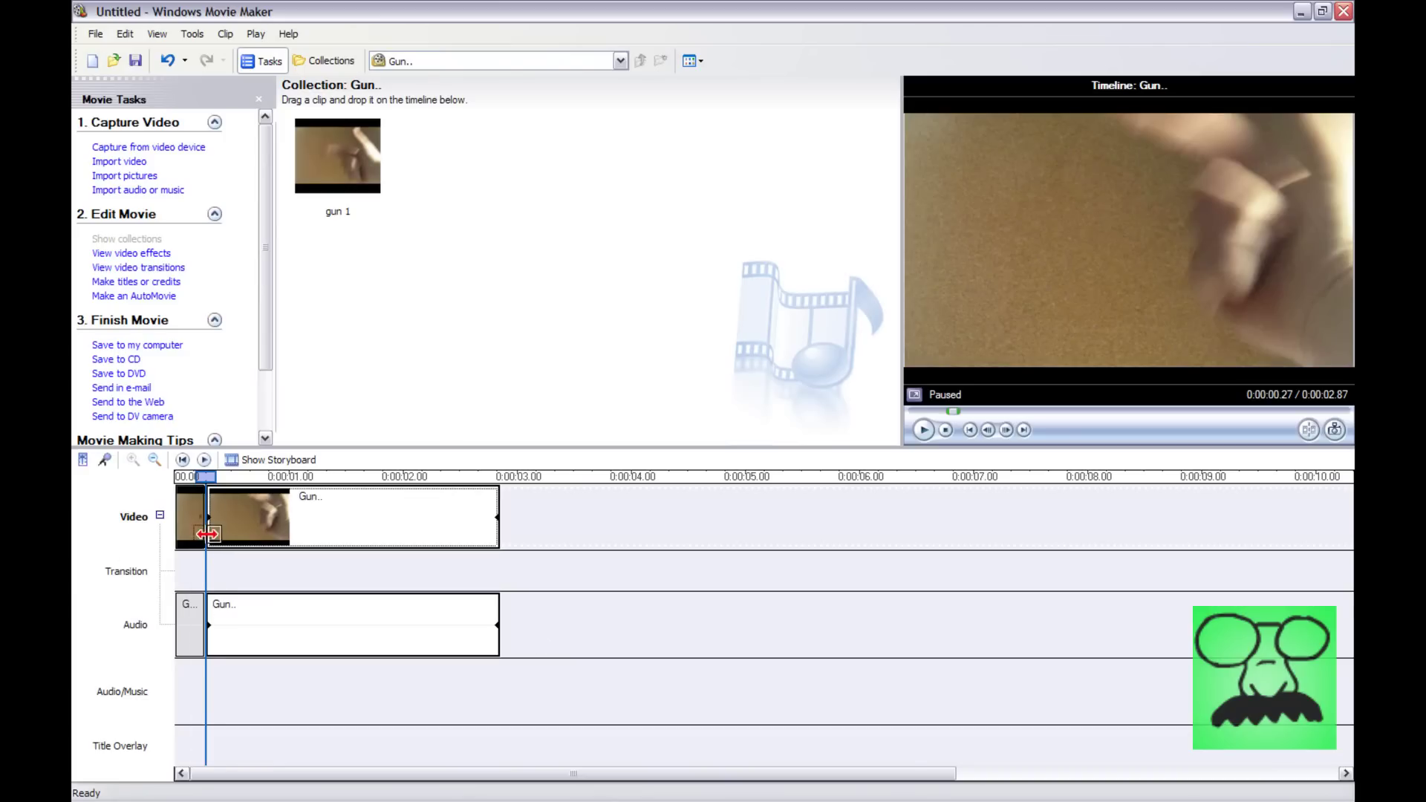
click(149, 176)
click(179, 239)
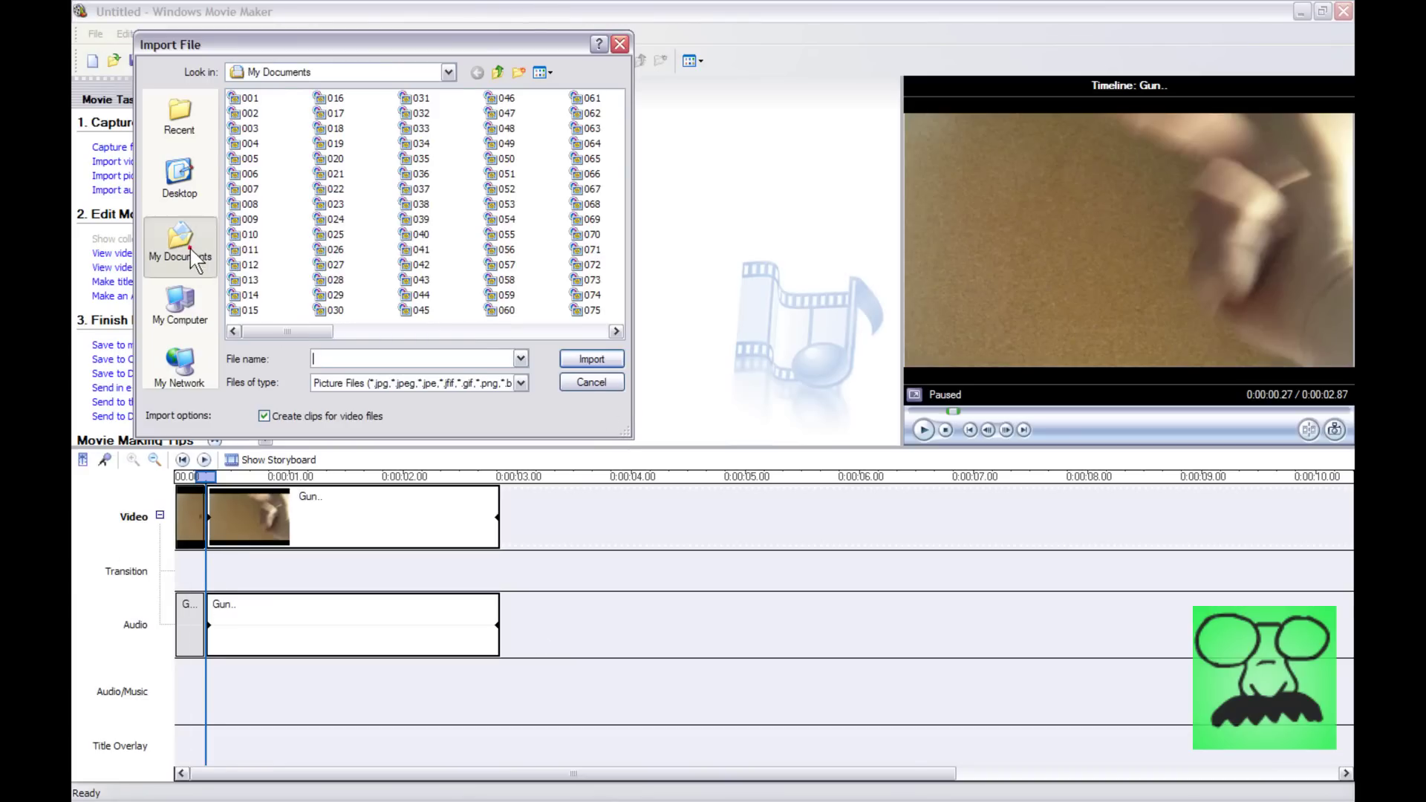
click(615, 332)
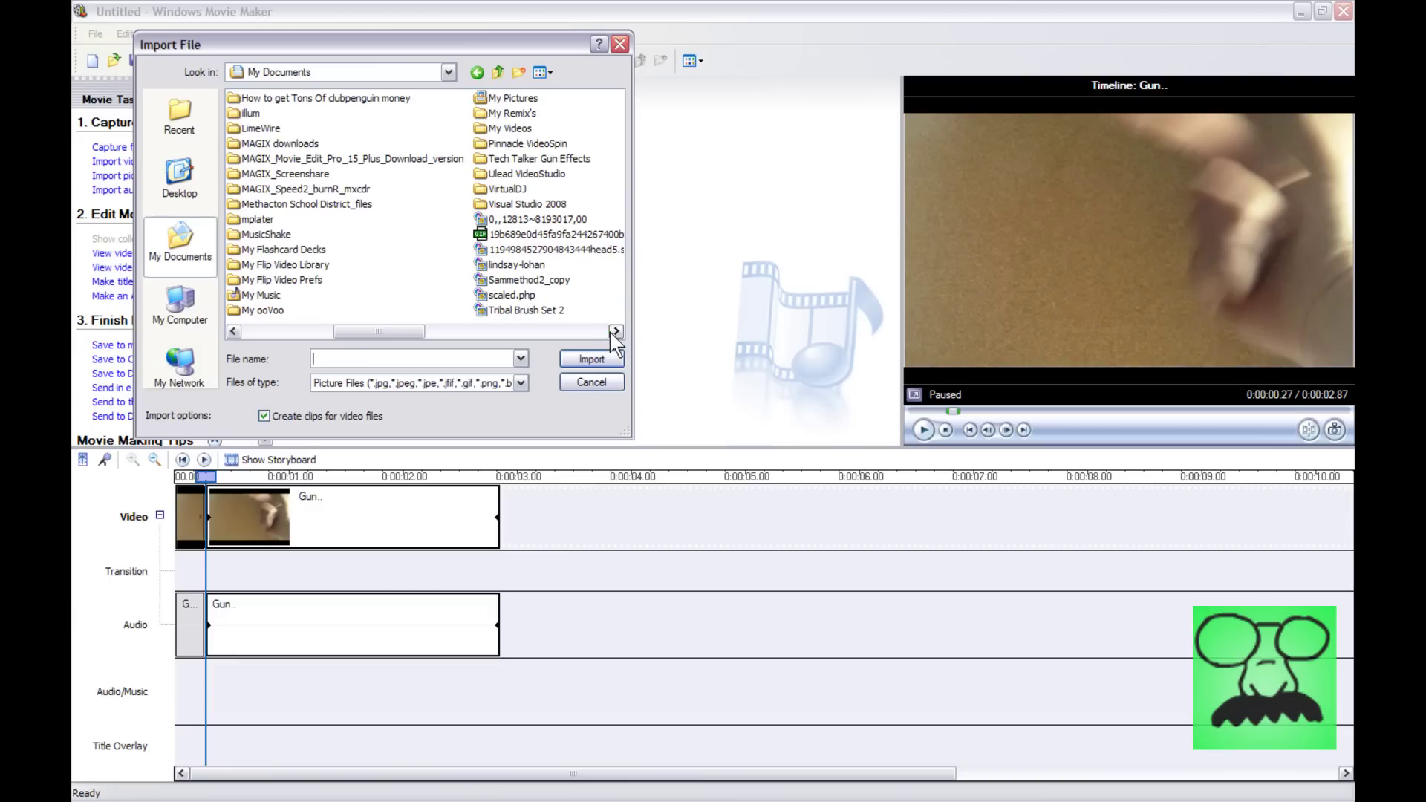
double_click(510, 99)
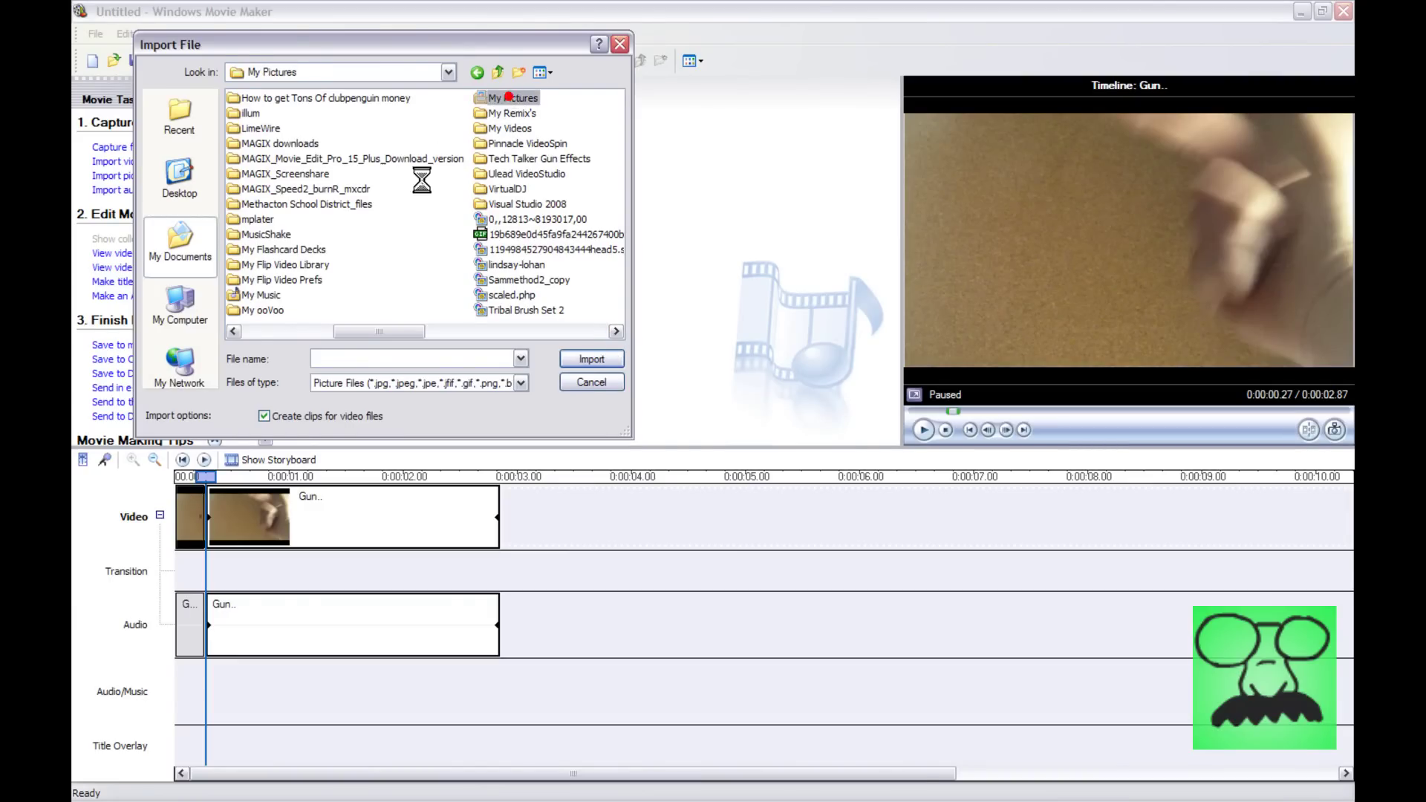
click(617, 332)
click(617, 332)
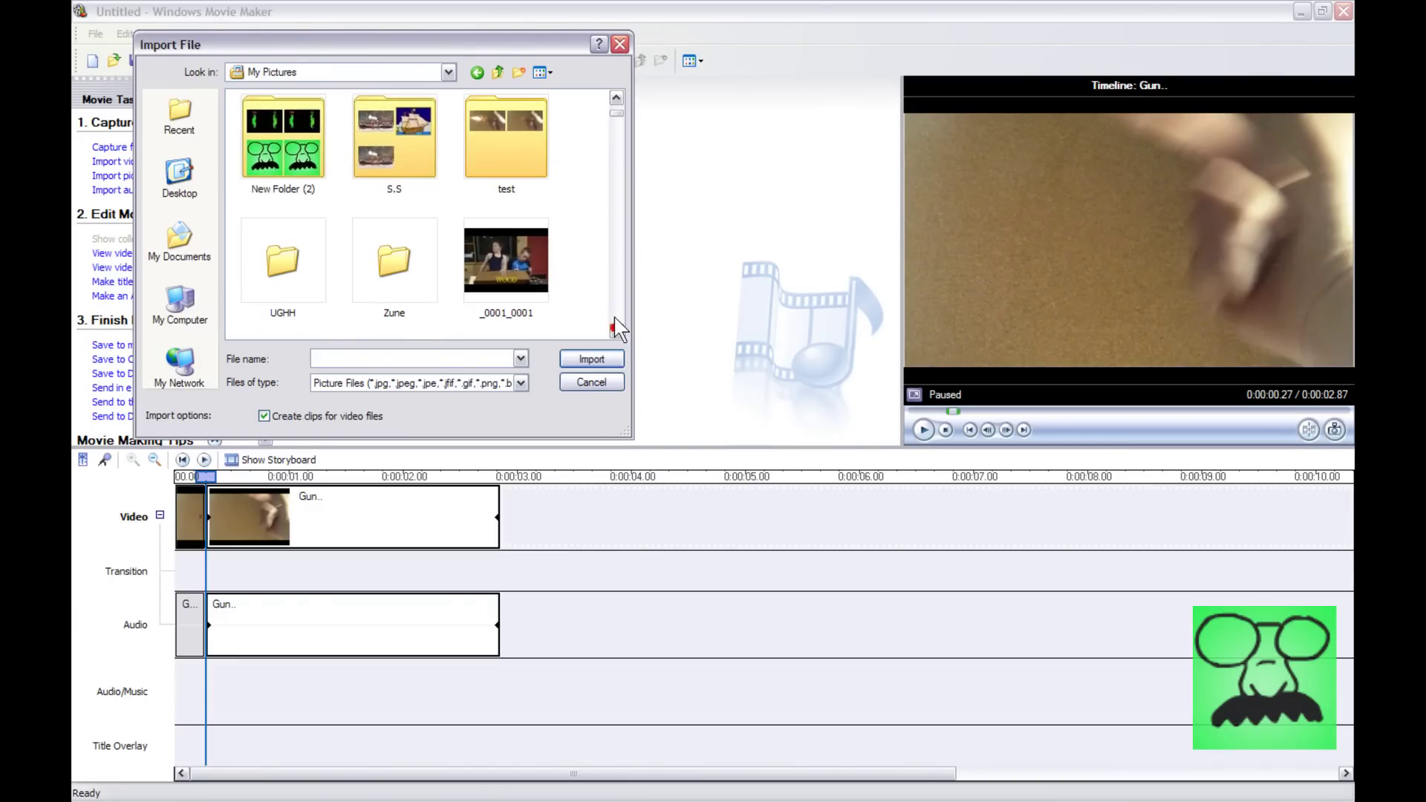
double_click(505, 141)
click(414, 159)
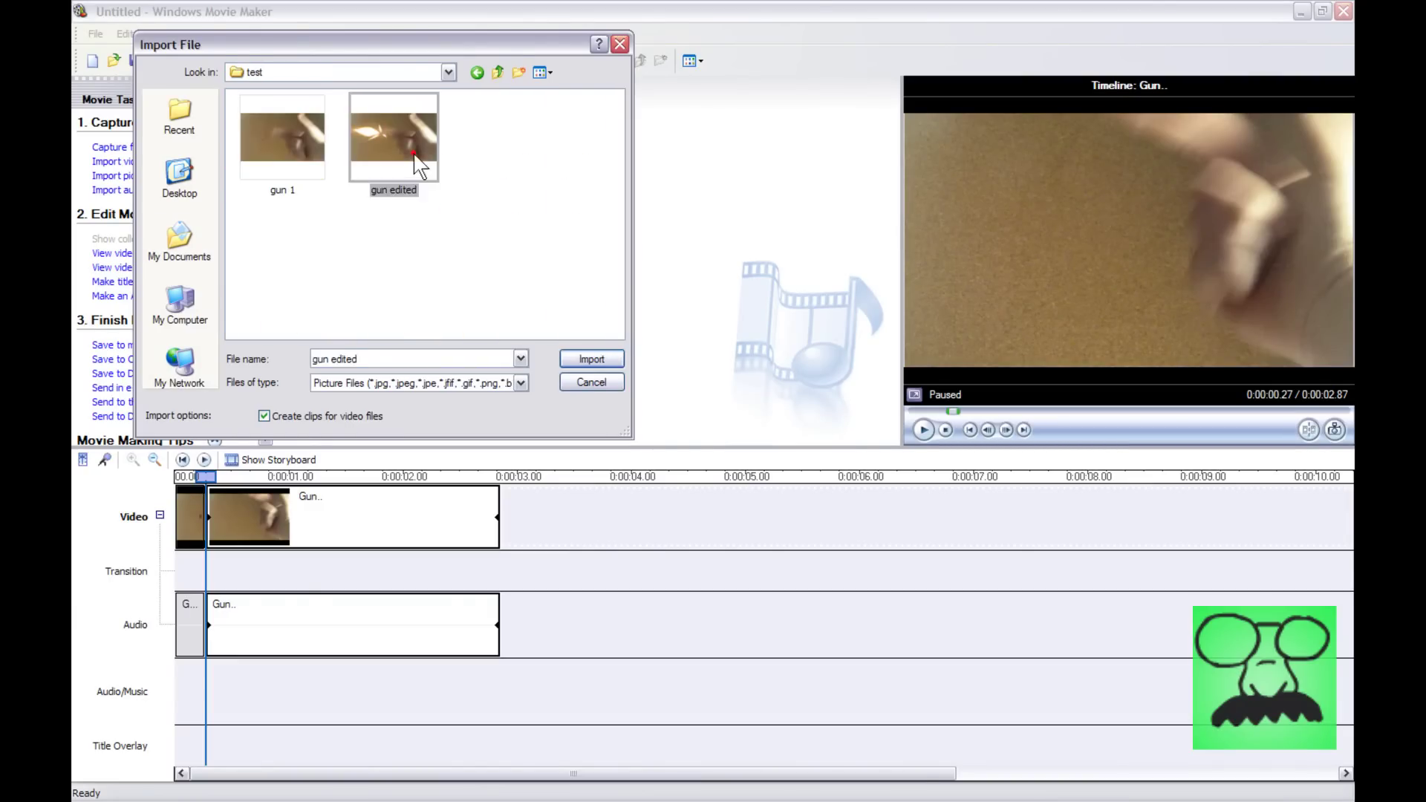
click(592, 358)
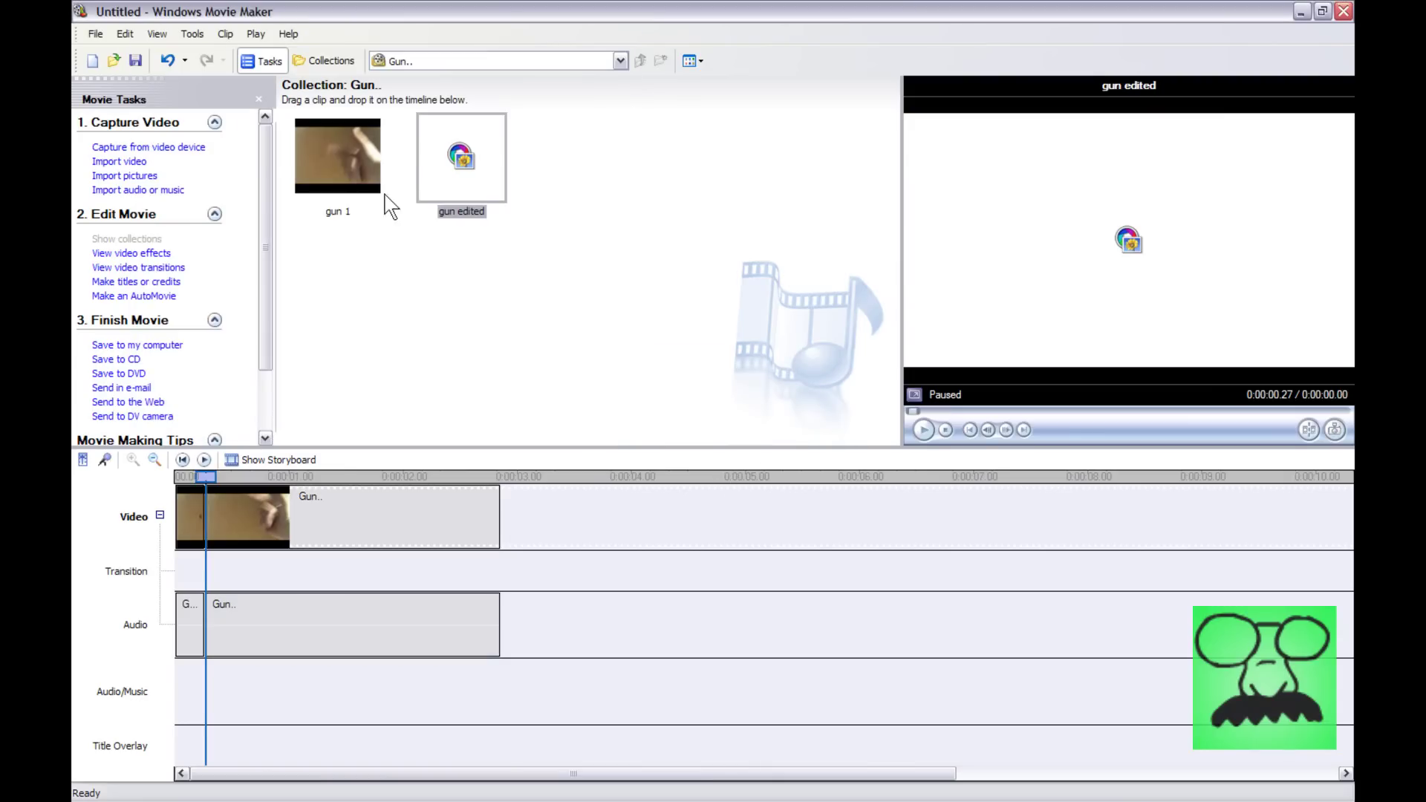
click(338, 336)
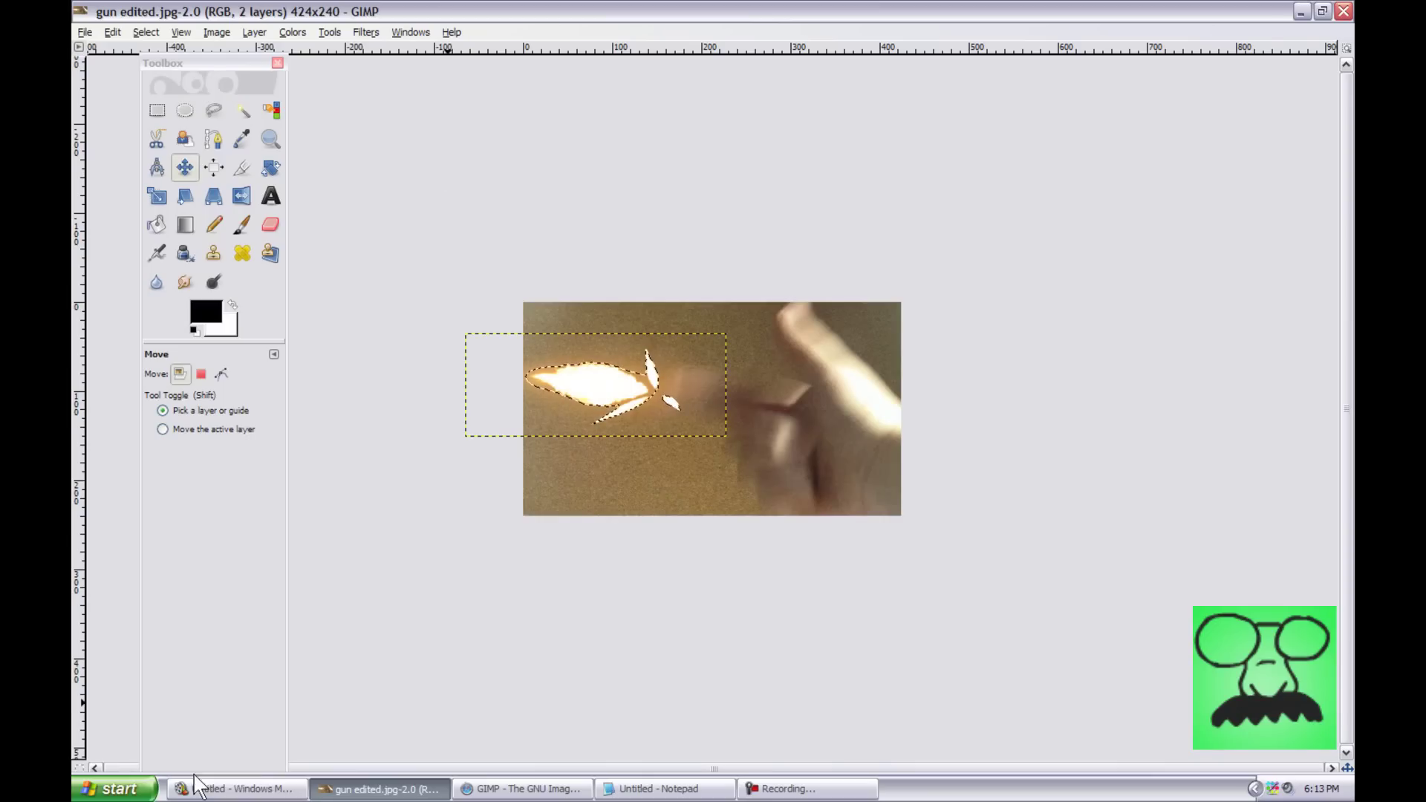
click(195, 781)
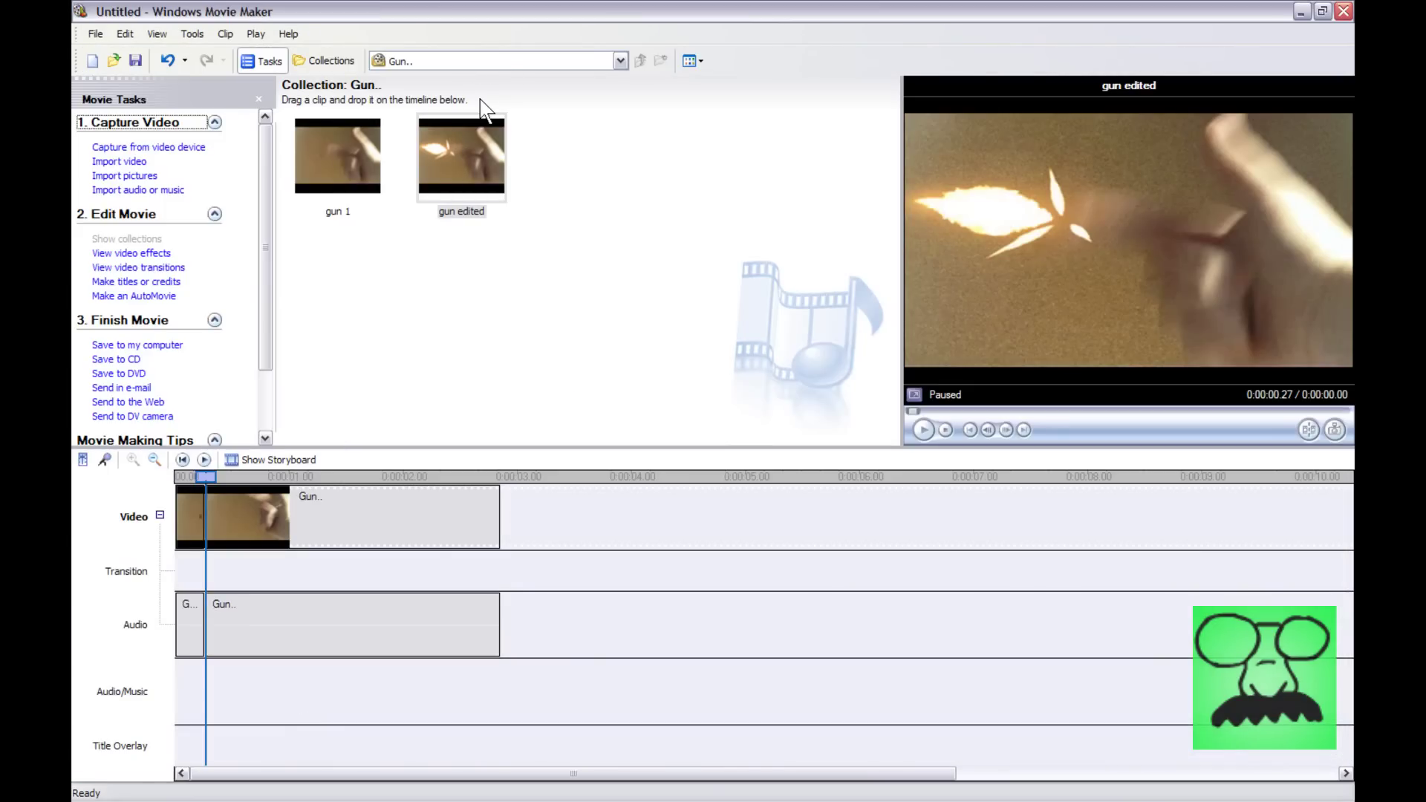
- Insert 'gun edited' after the first clip, split it one frame in, and delete the remainder
drag(457, 154, 208, 541)
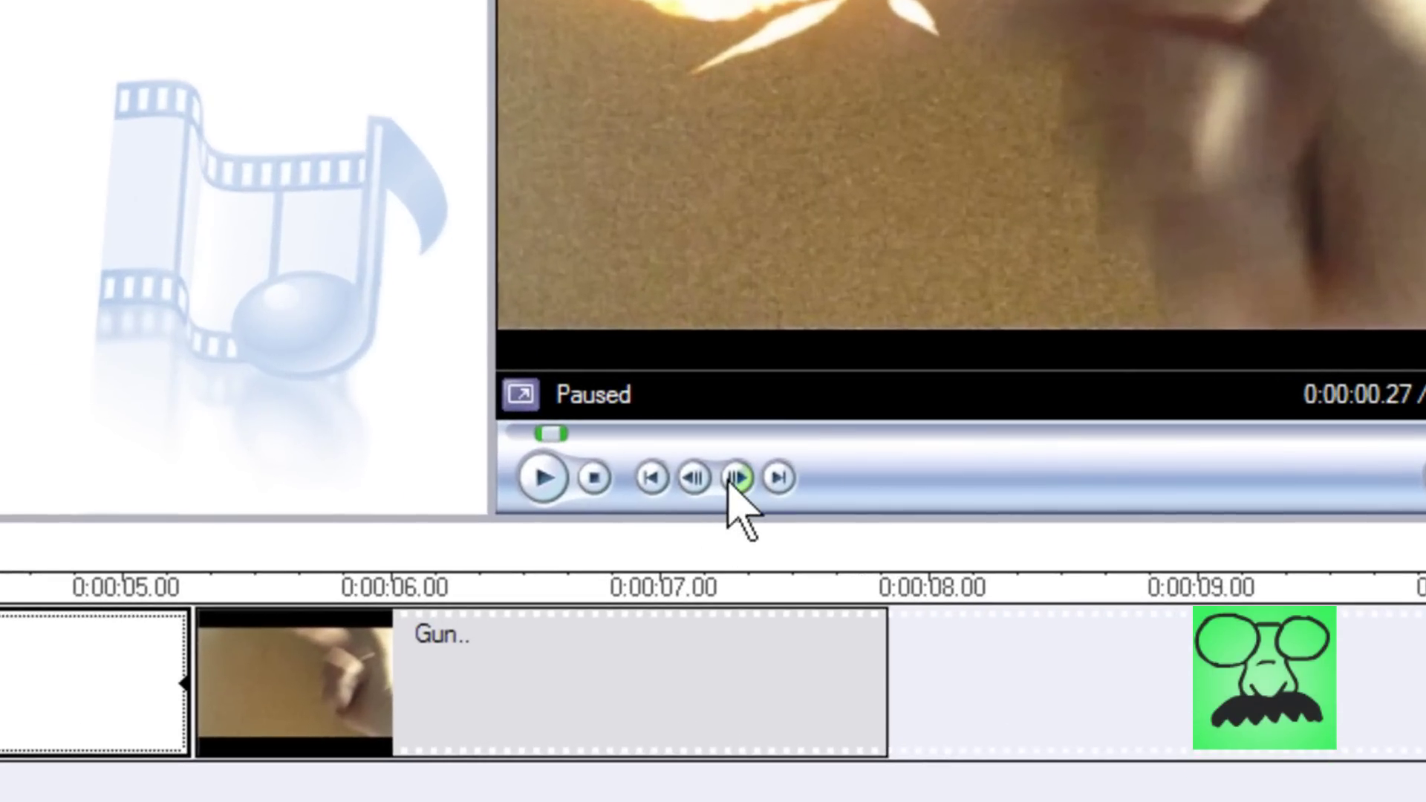
click(1005, 429)
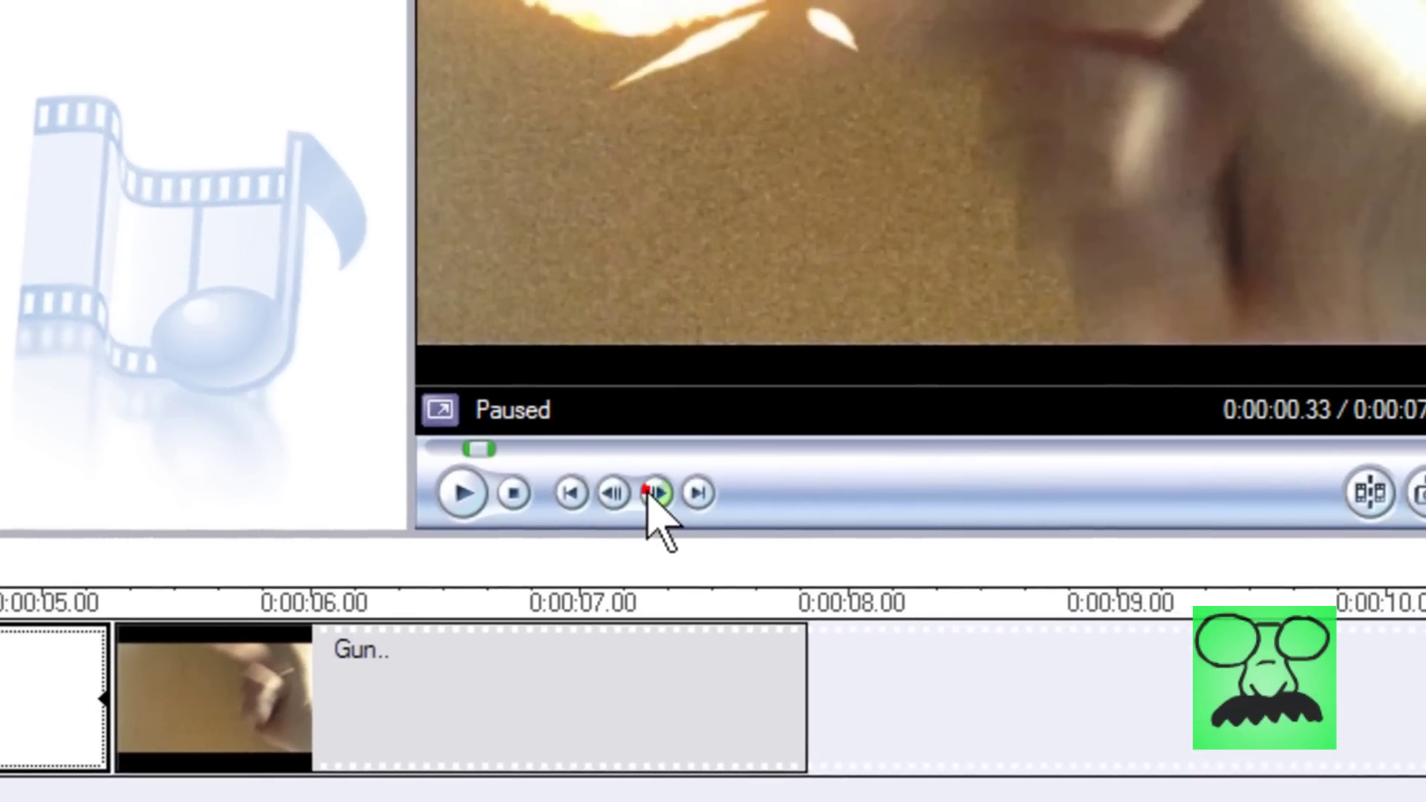
click(1371, 491)
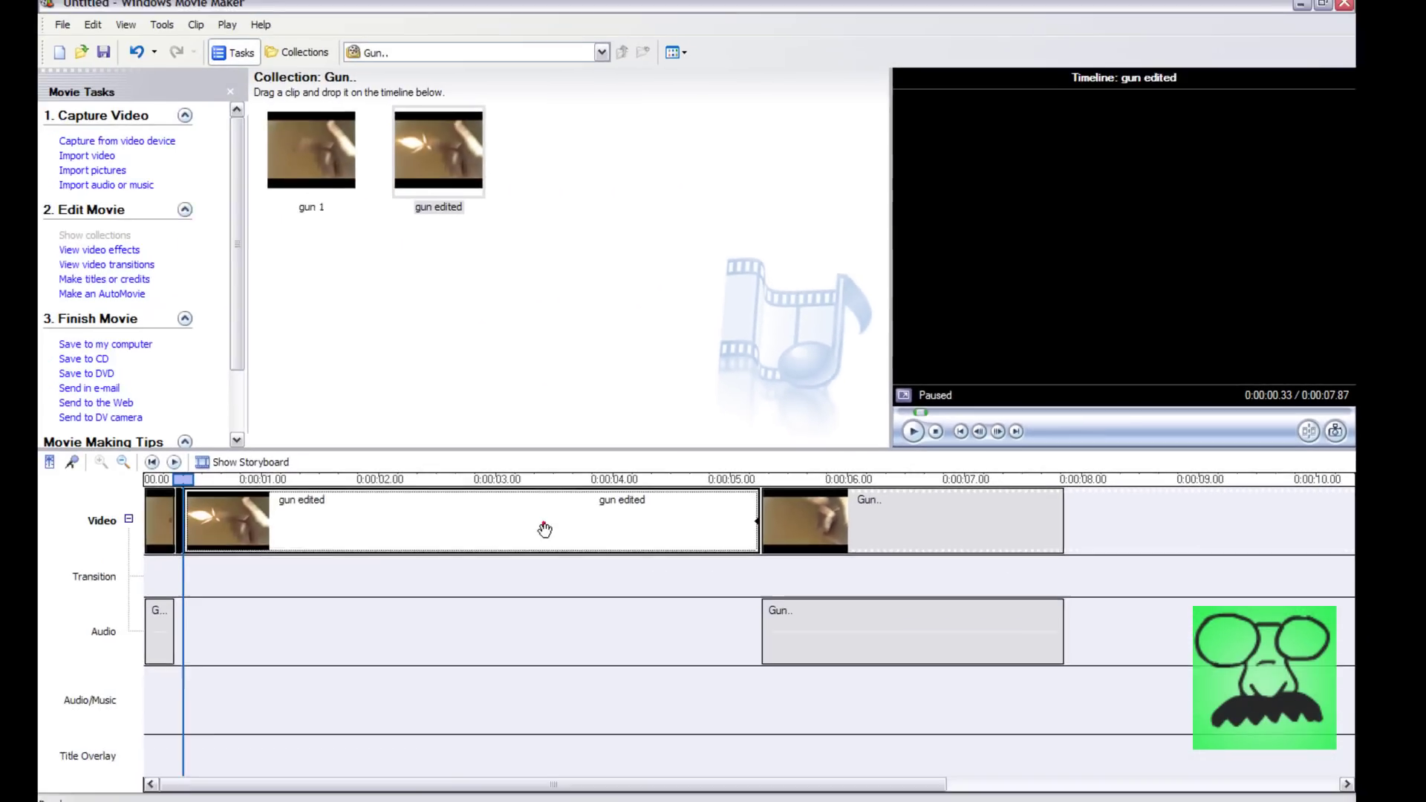
click(544, 529)
key(Delete)
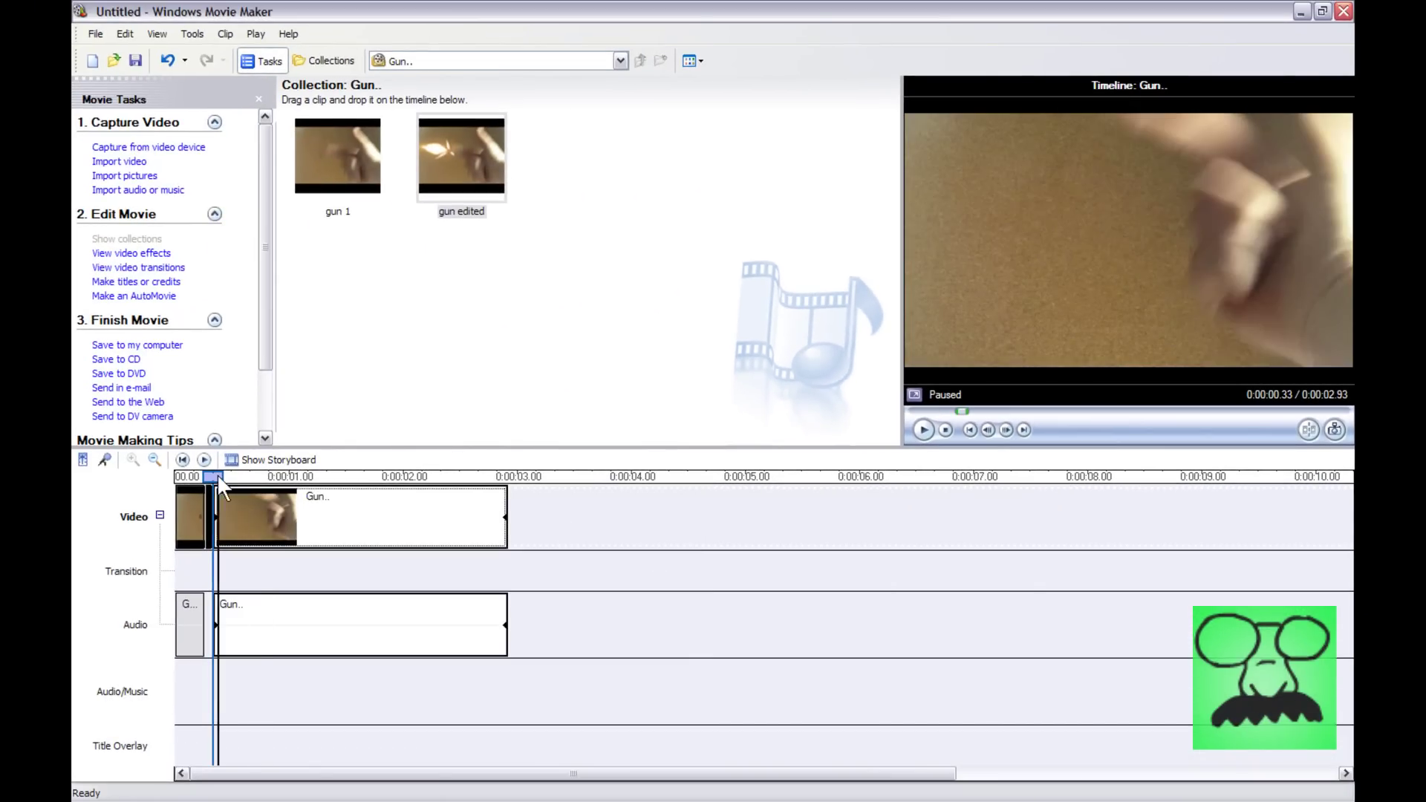
drag(217, 474, 183, 477)
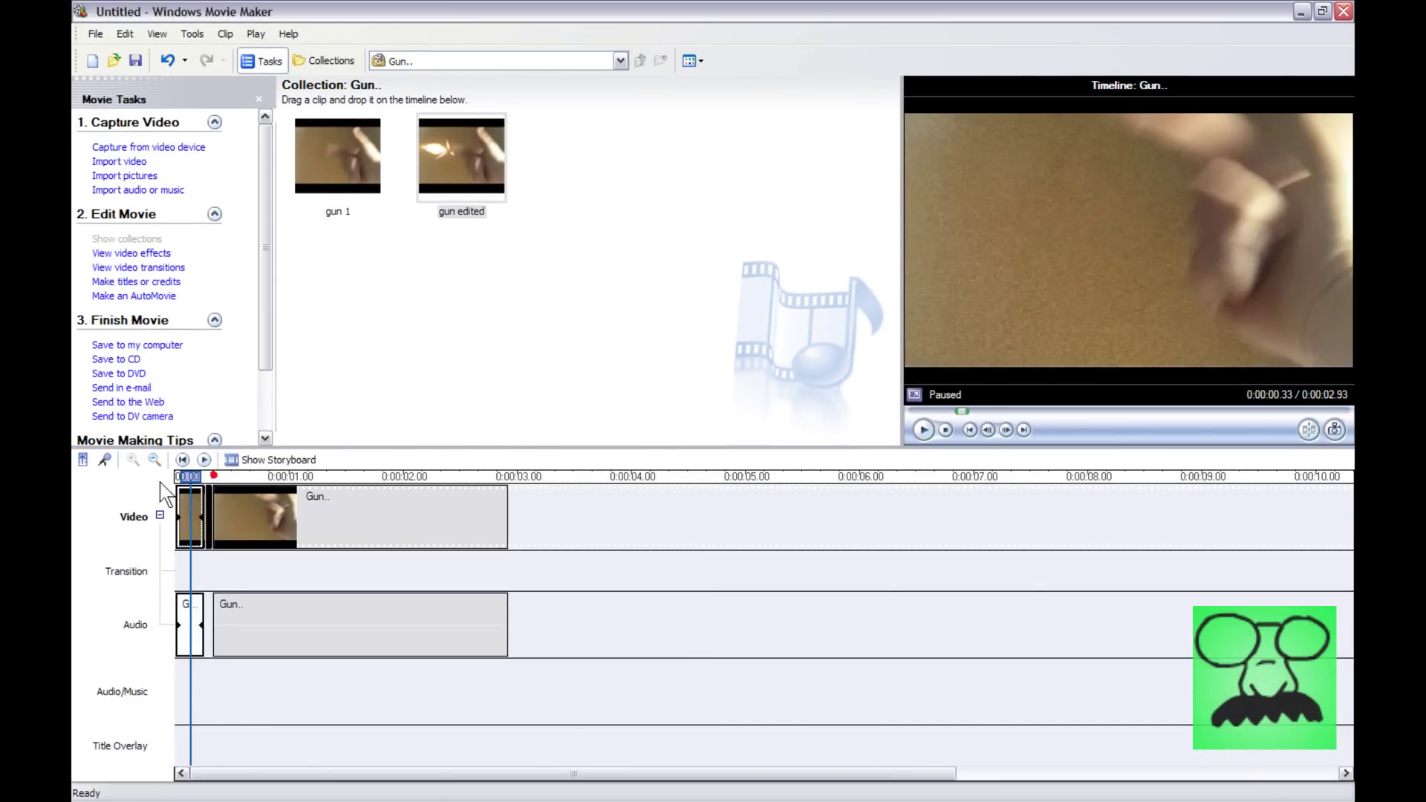
click(923, 430)
click(923, 430)
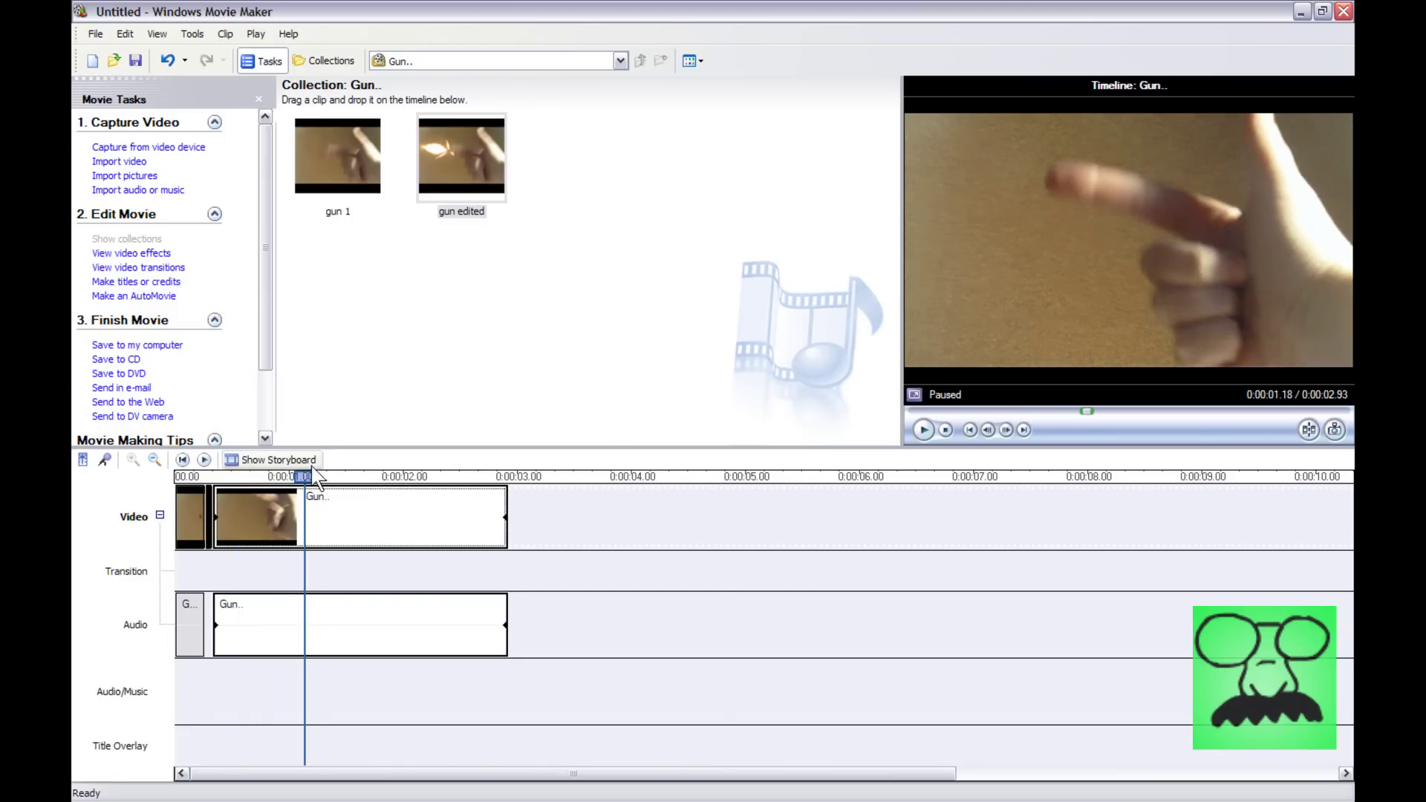
drag(304, 472, 182, 477)
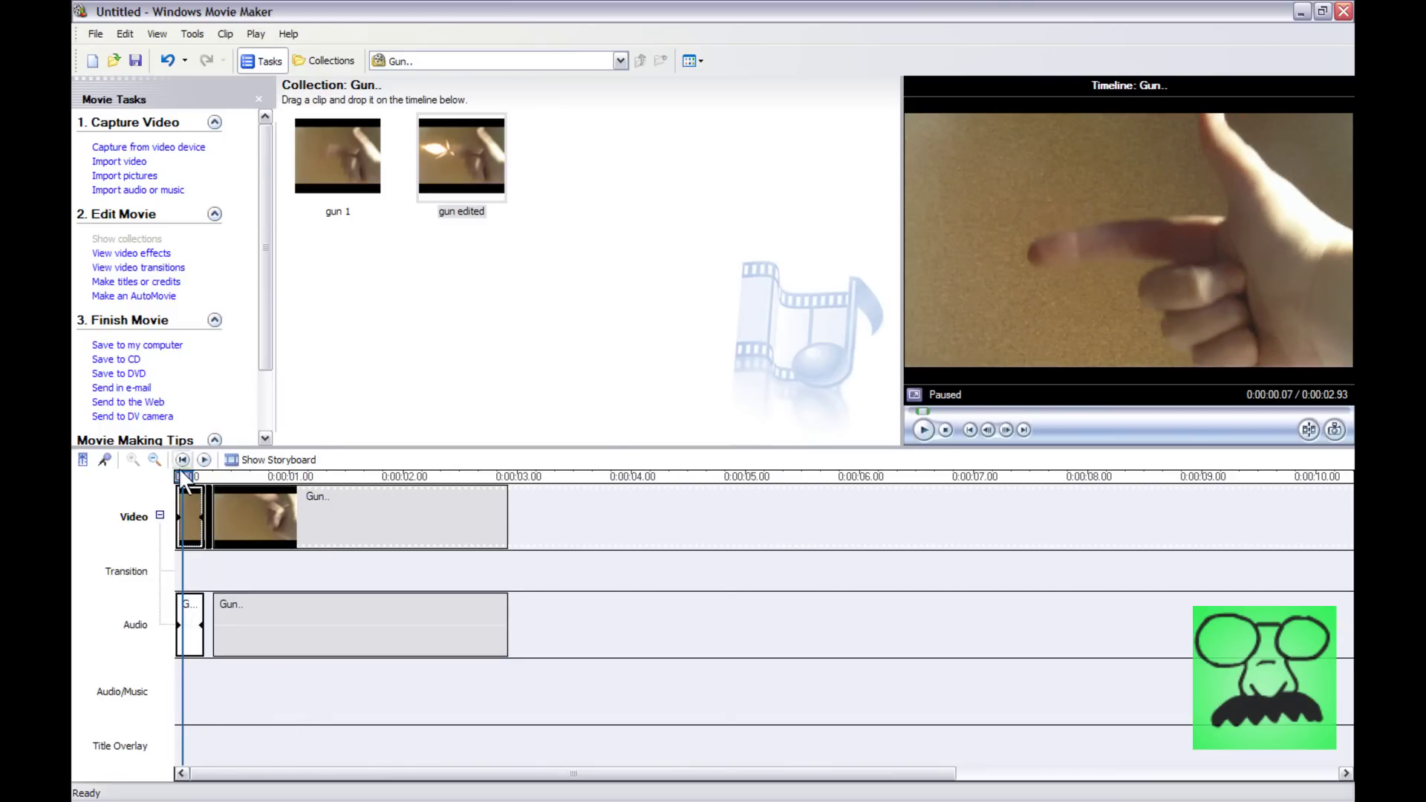
click(923, 430)
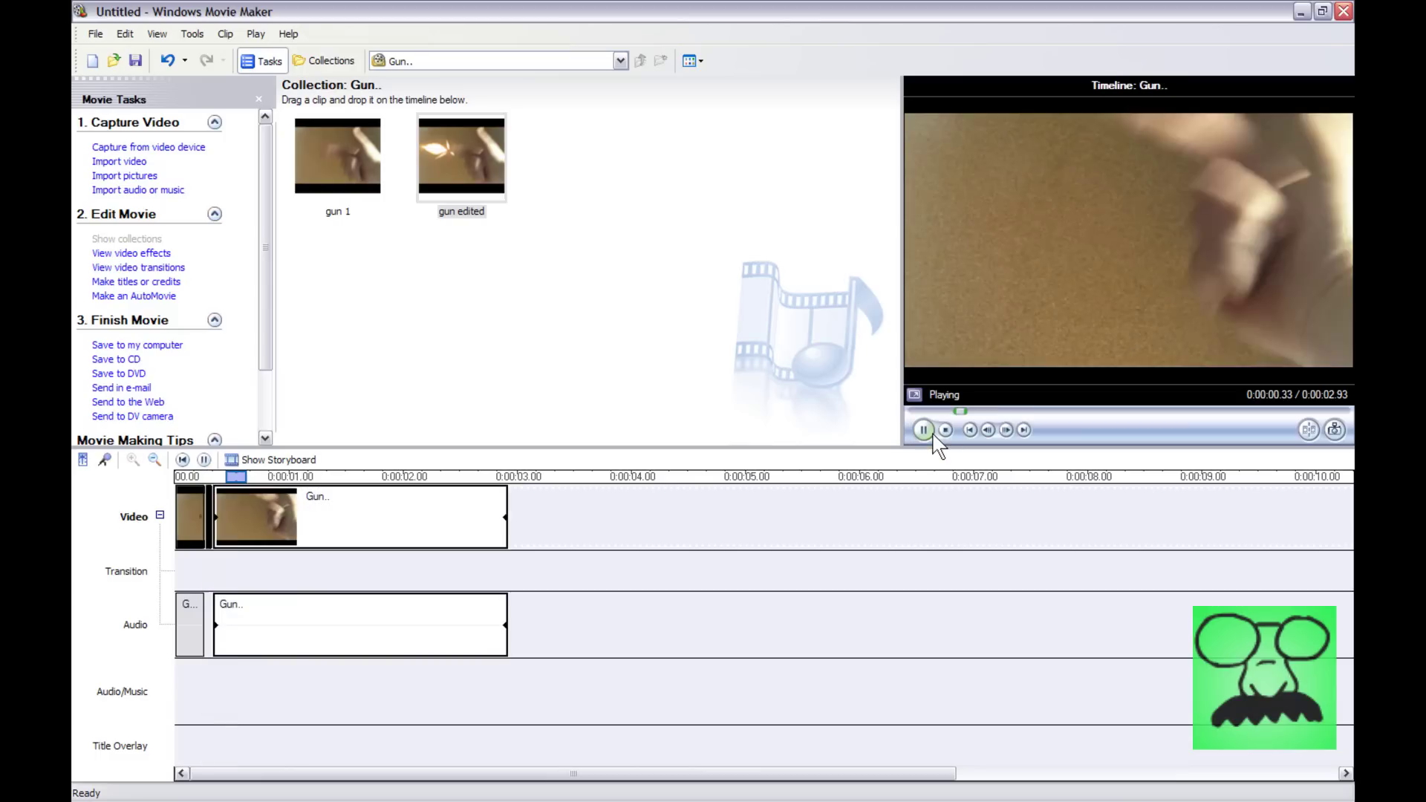
click(923, 430)
click(191, 516)
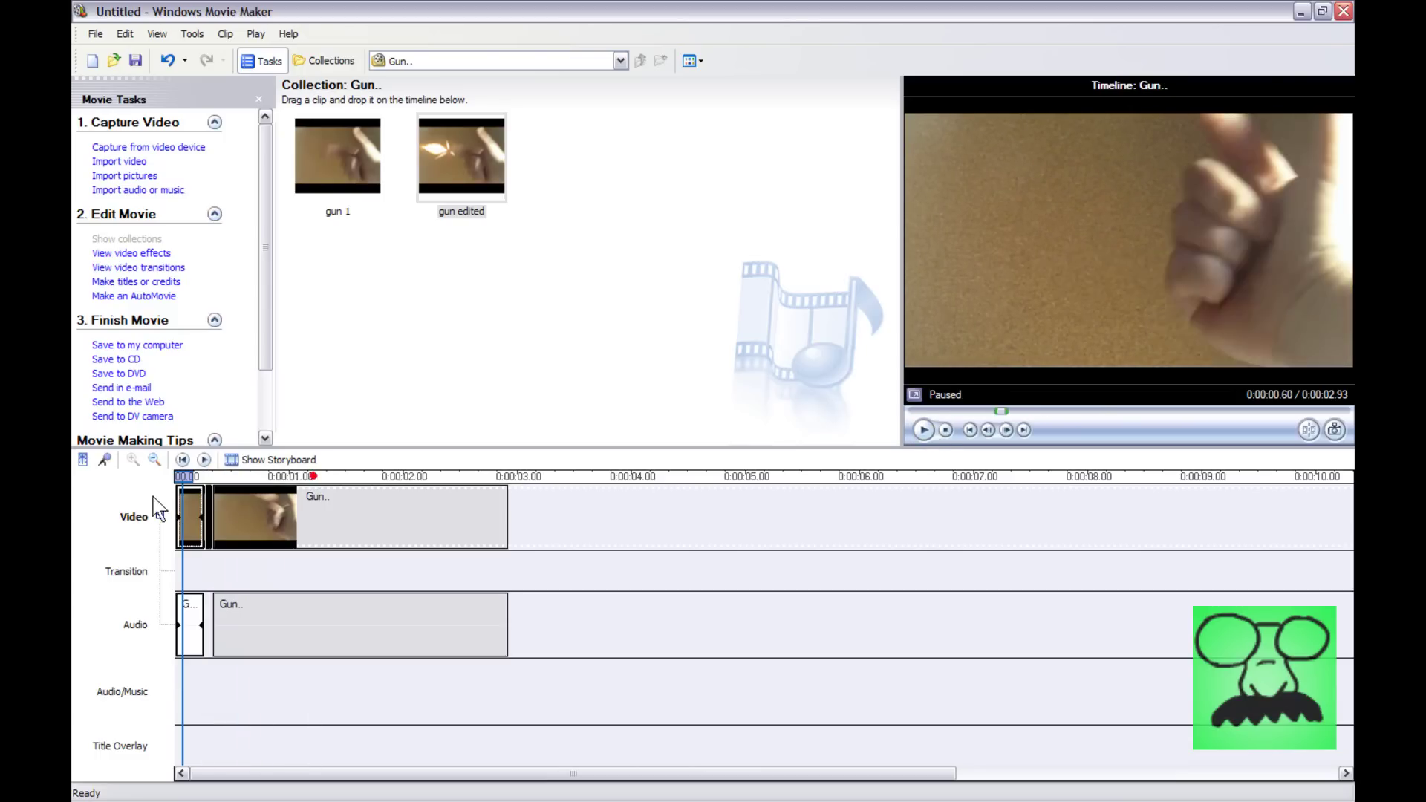
click(923, 430)
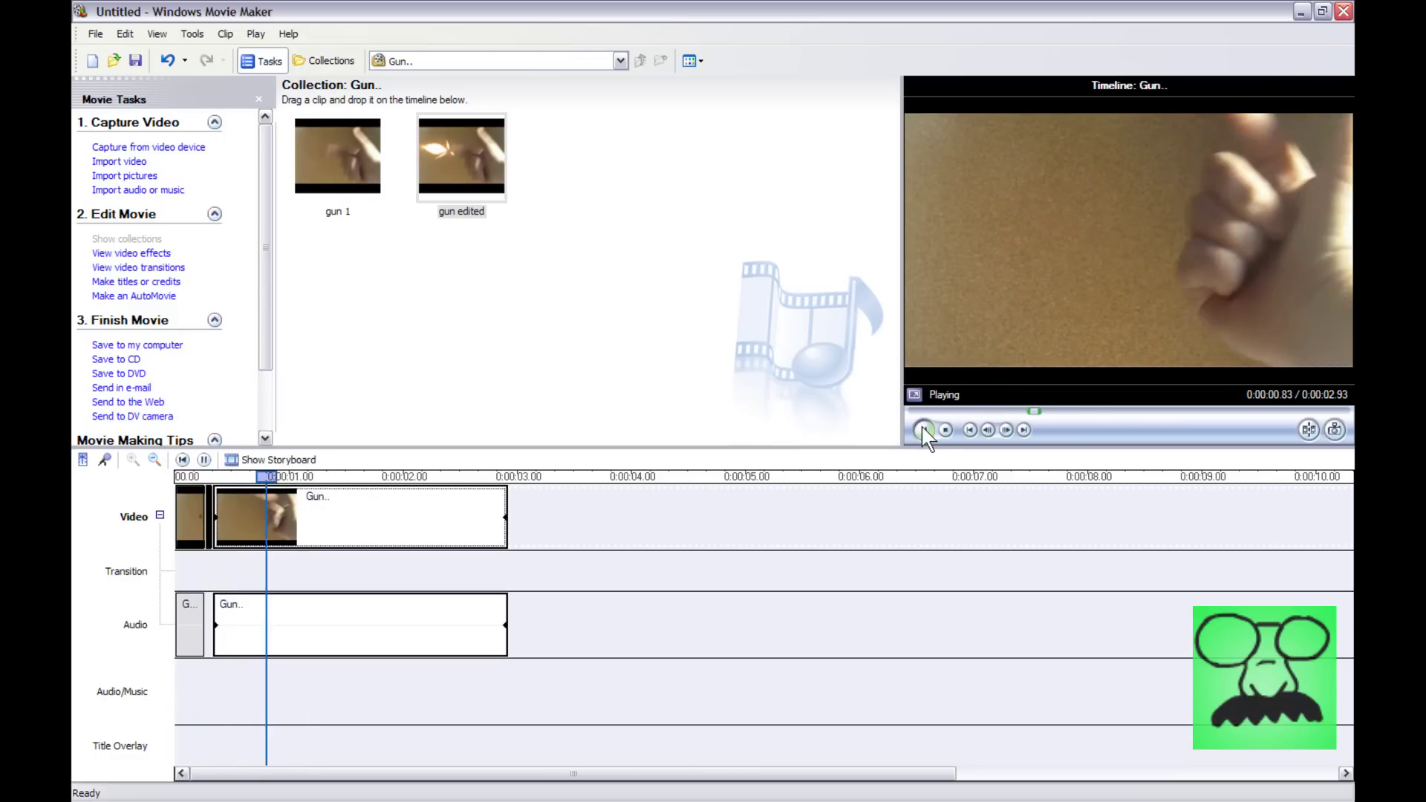
click(288, 476)
click(199, 488)
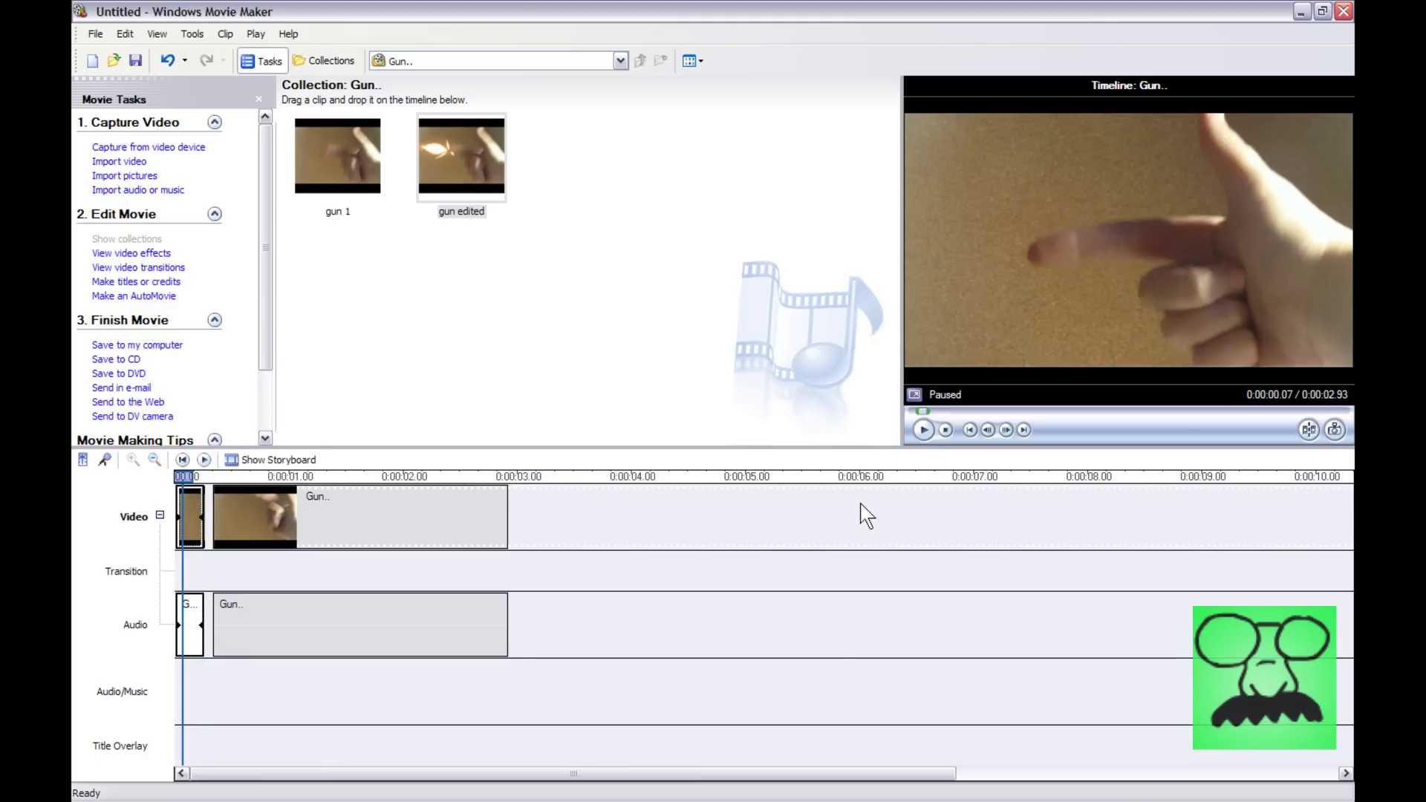
click(925, 427)
click(926, 428)
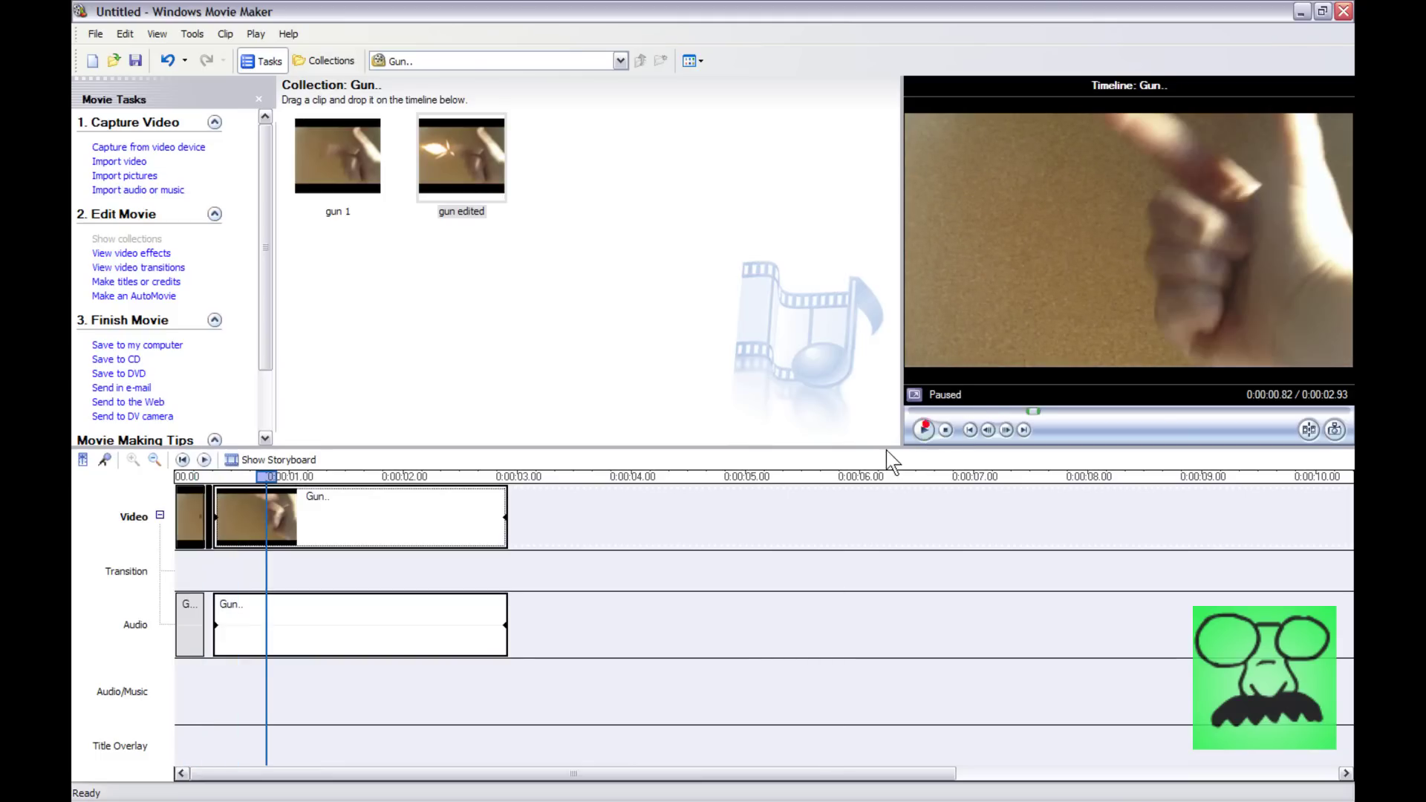
click(203, 503)
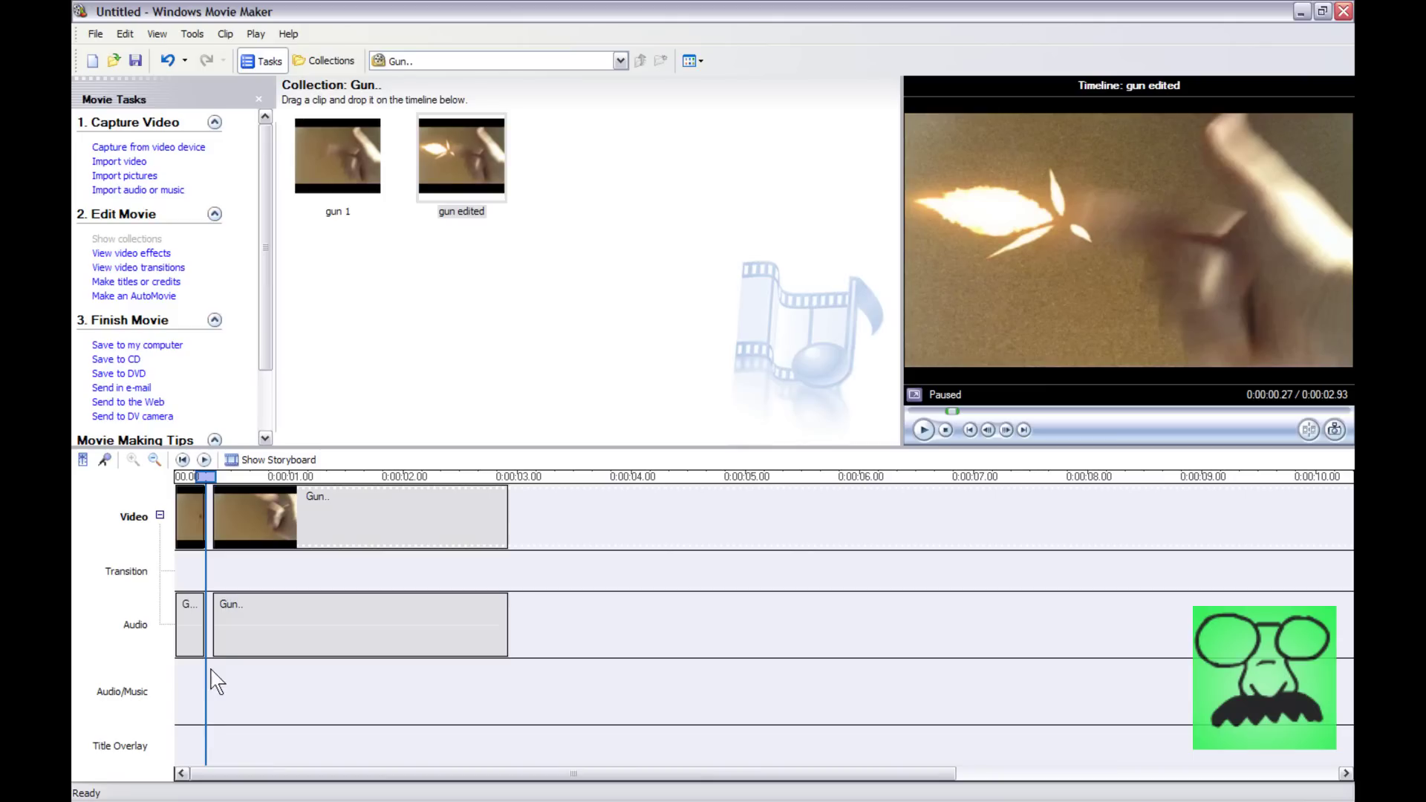
- Import the 0.23-second Gun_Cock sound from My Documents > Tech Talker Gun Effects
click(150, 192)
click(179, 241)
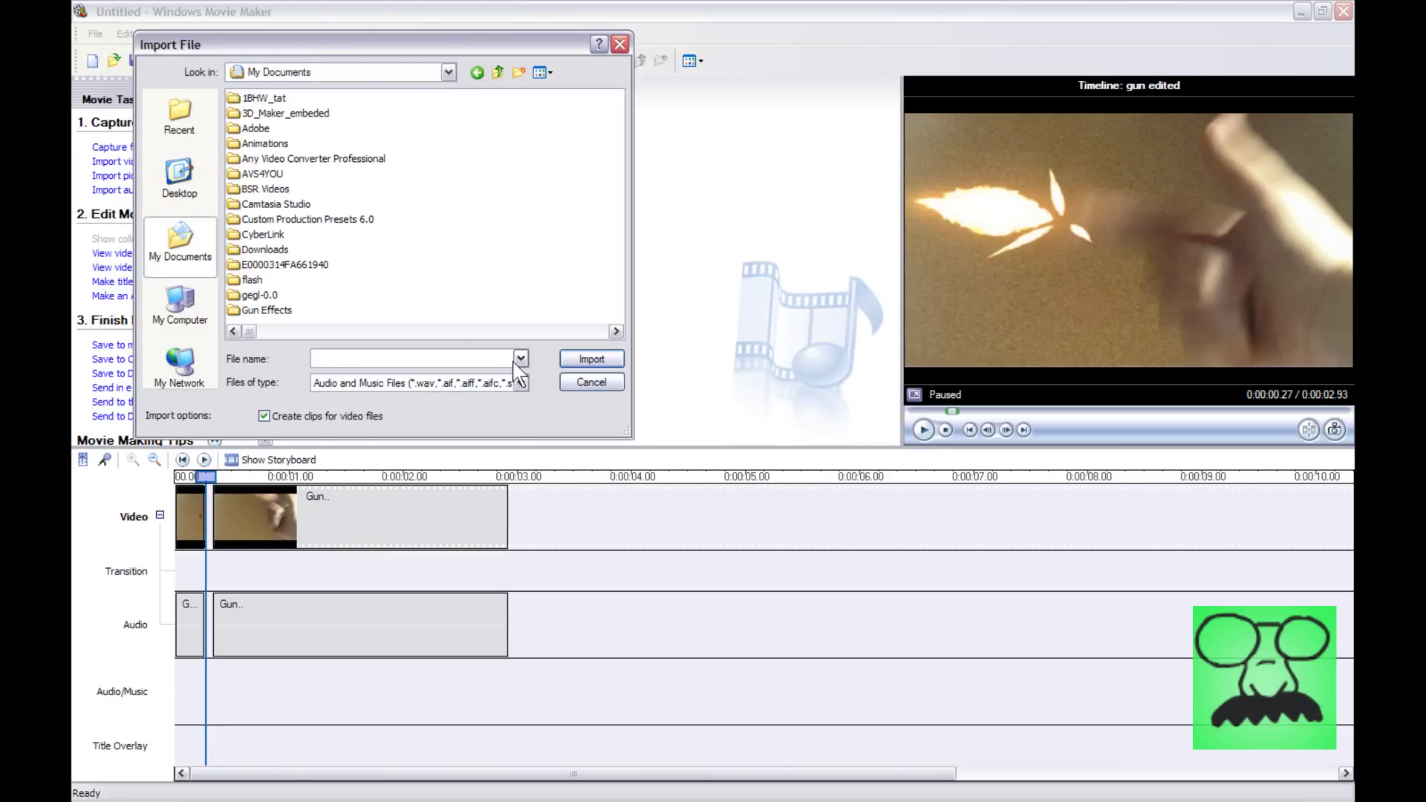
click(616, 331)
click(616, 331)
drag(486, 330, 230, 331)
drag(305, 333, 427, 334)
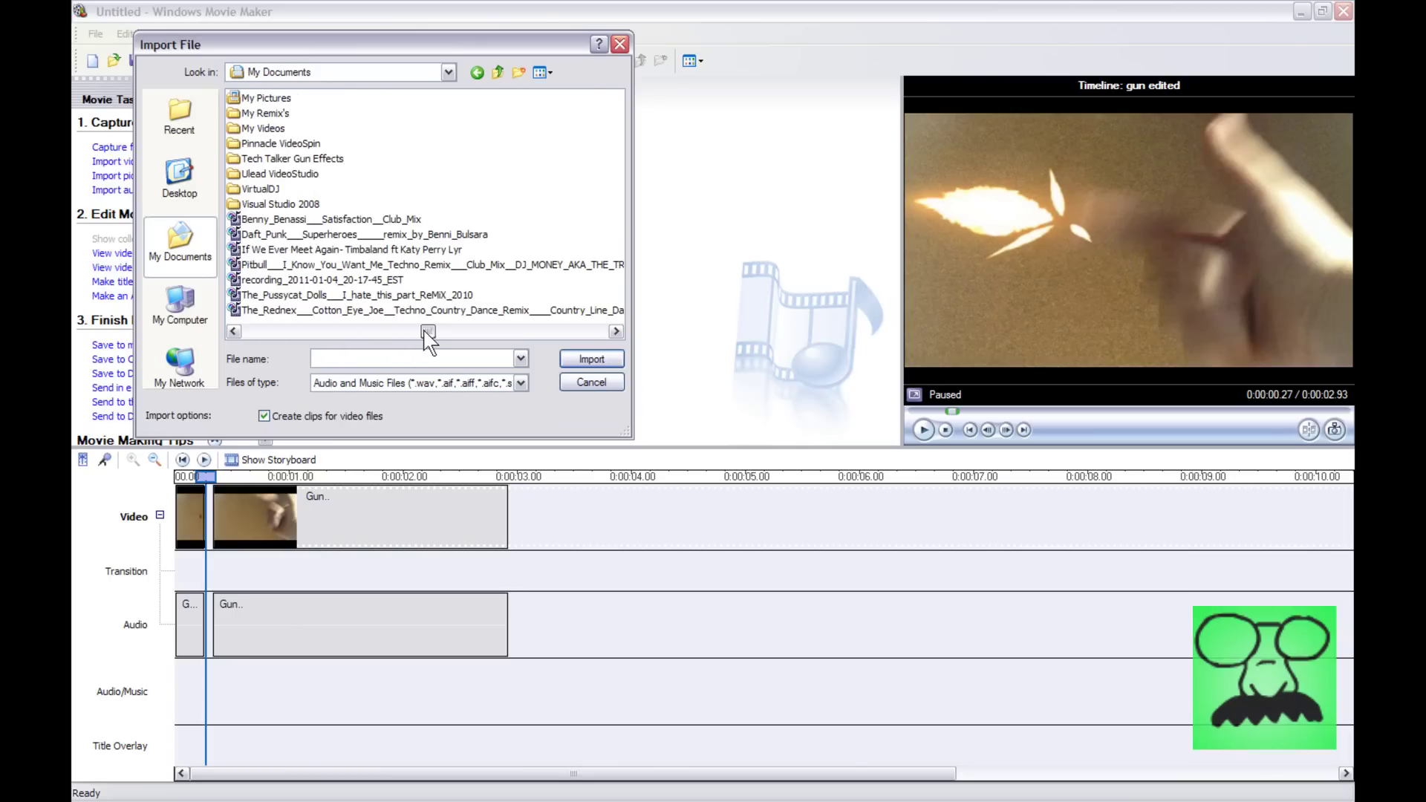
double_click(323, 159)
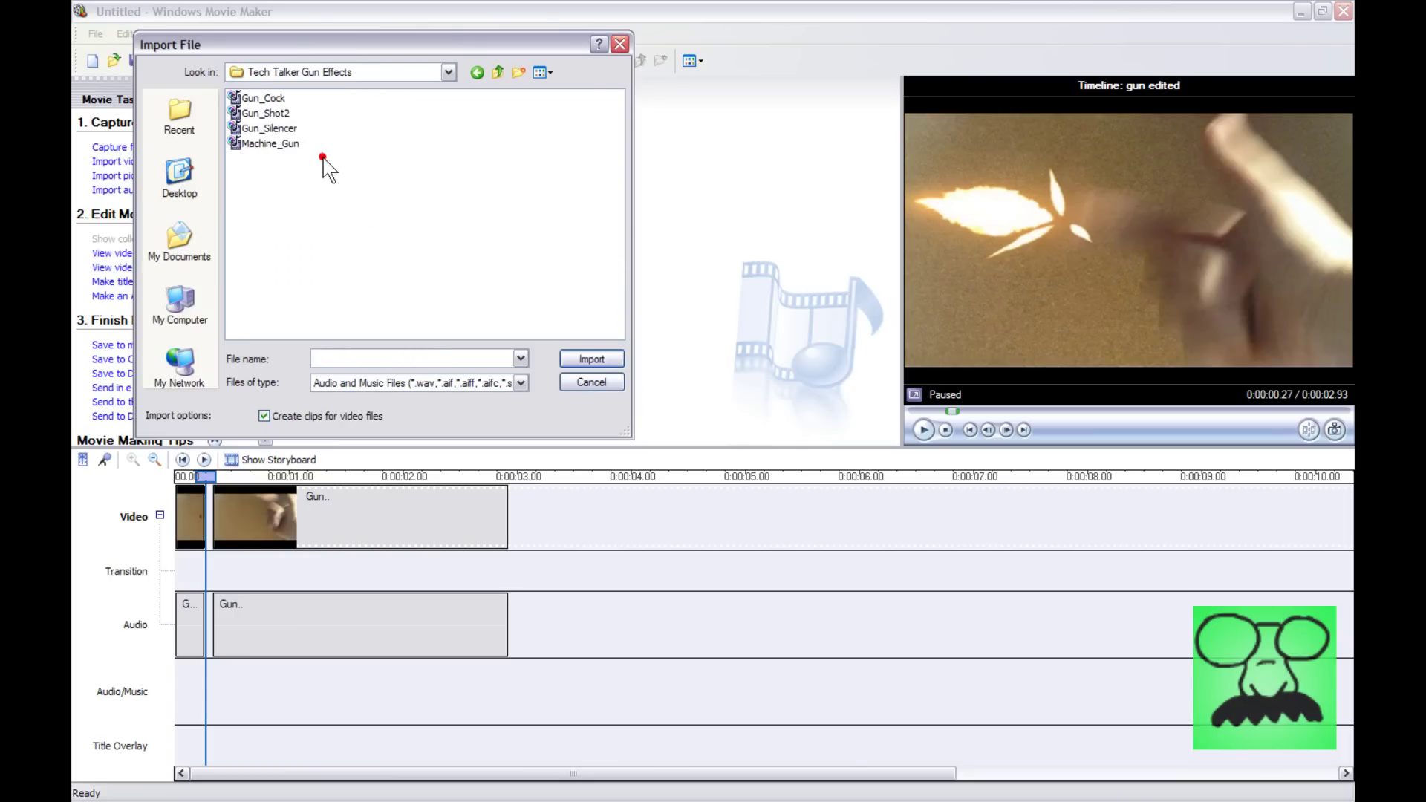
click(270, 145)
click(275, 130)
click(271, 98)
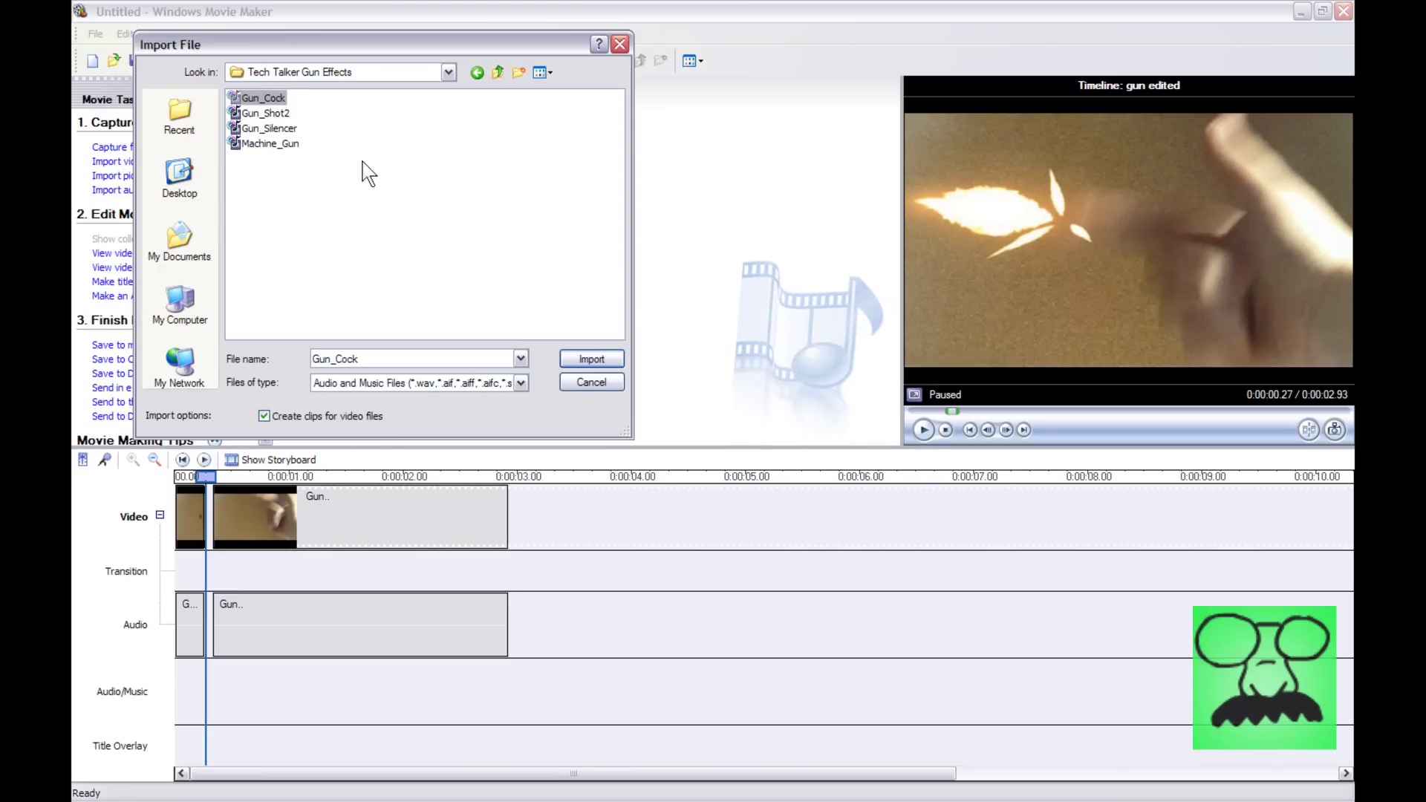
click(590, 361)
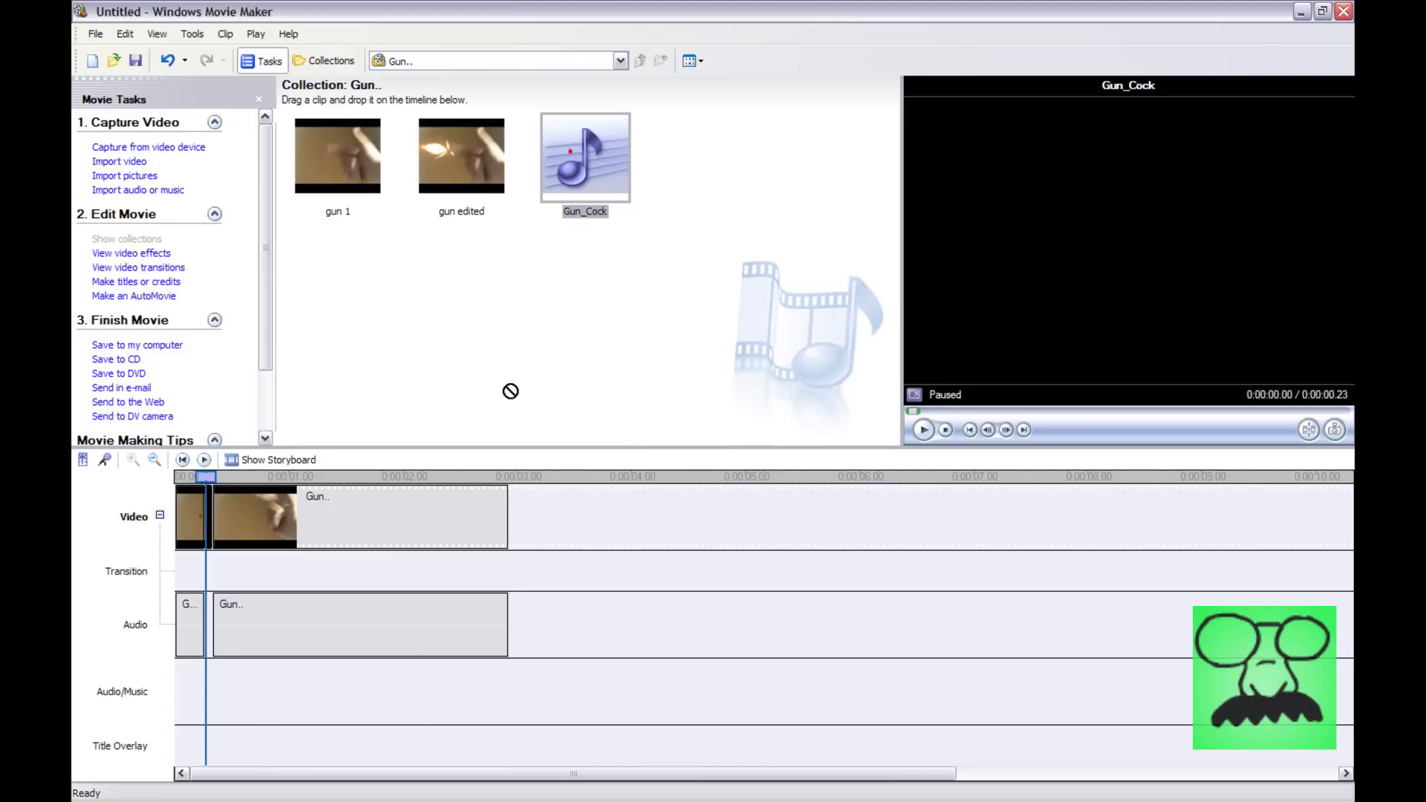
- Preview Gun_Cock at the start of the Audio/Music track, then delete it from the timeline
drag(510, 392, 205, 698)
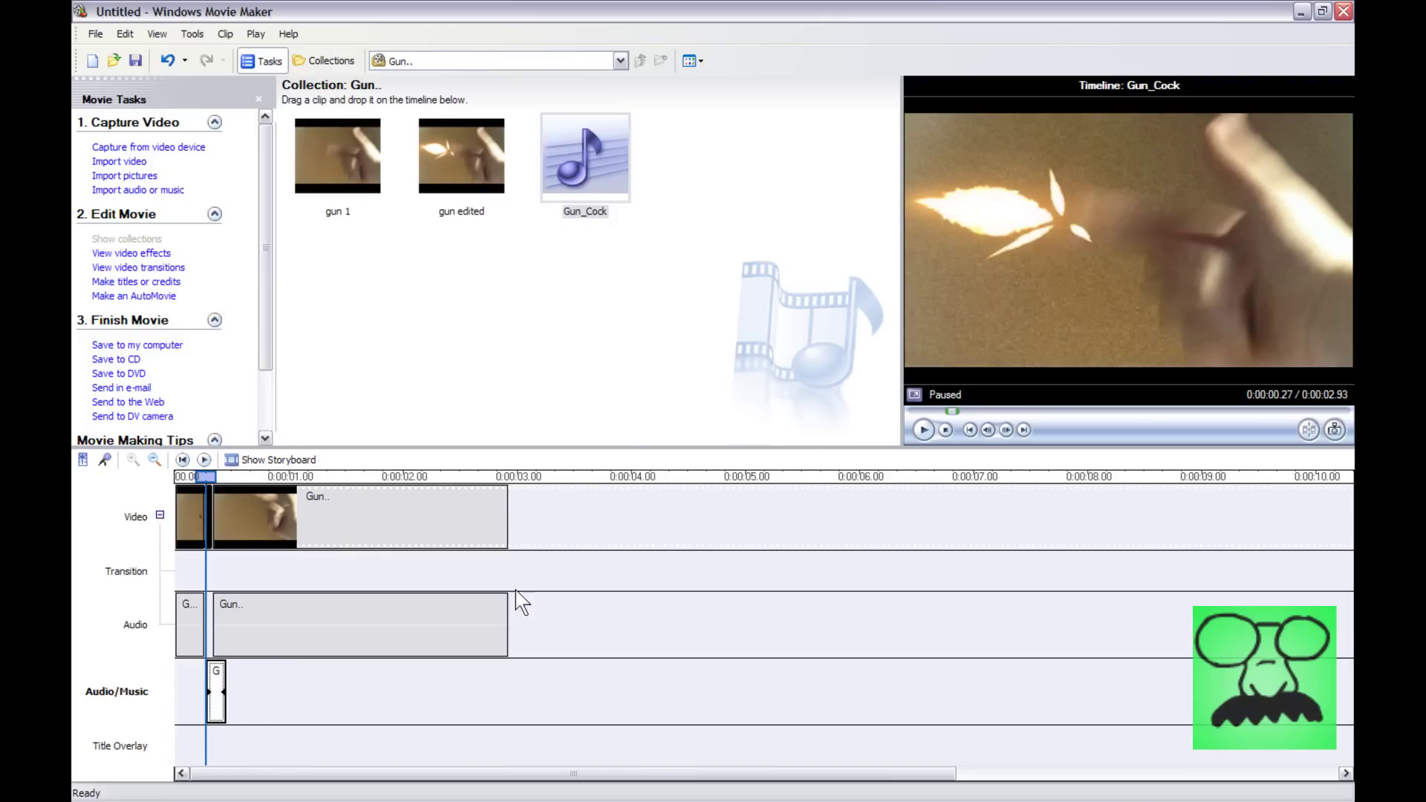
click(923, 430)
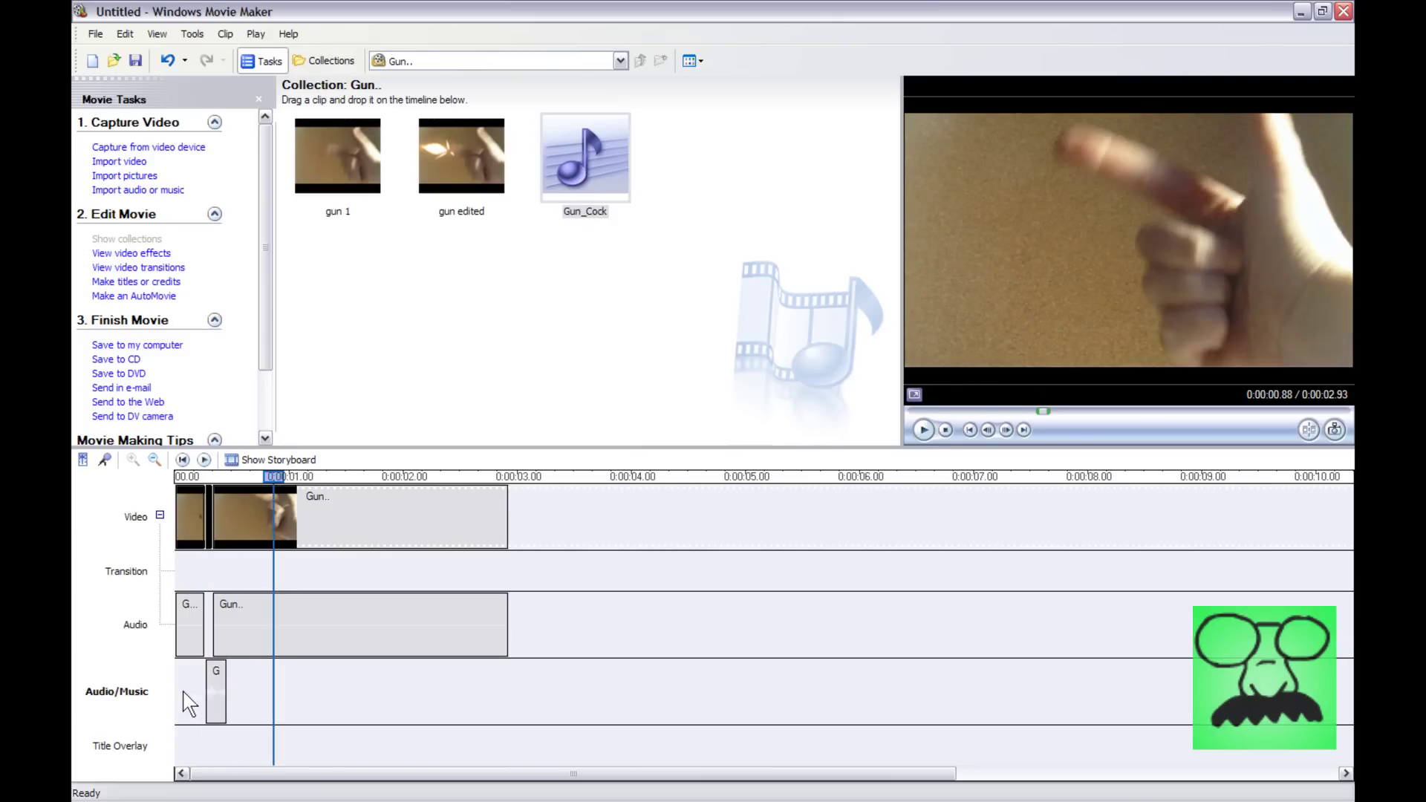
click(216, 699)
key(Delete)
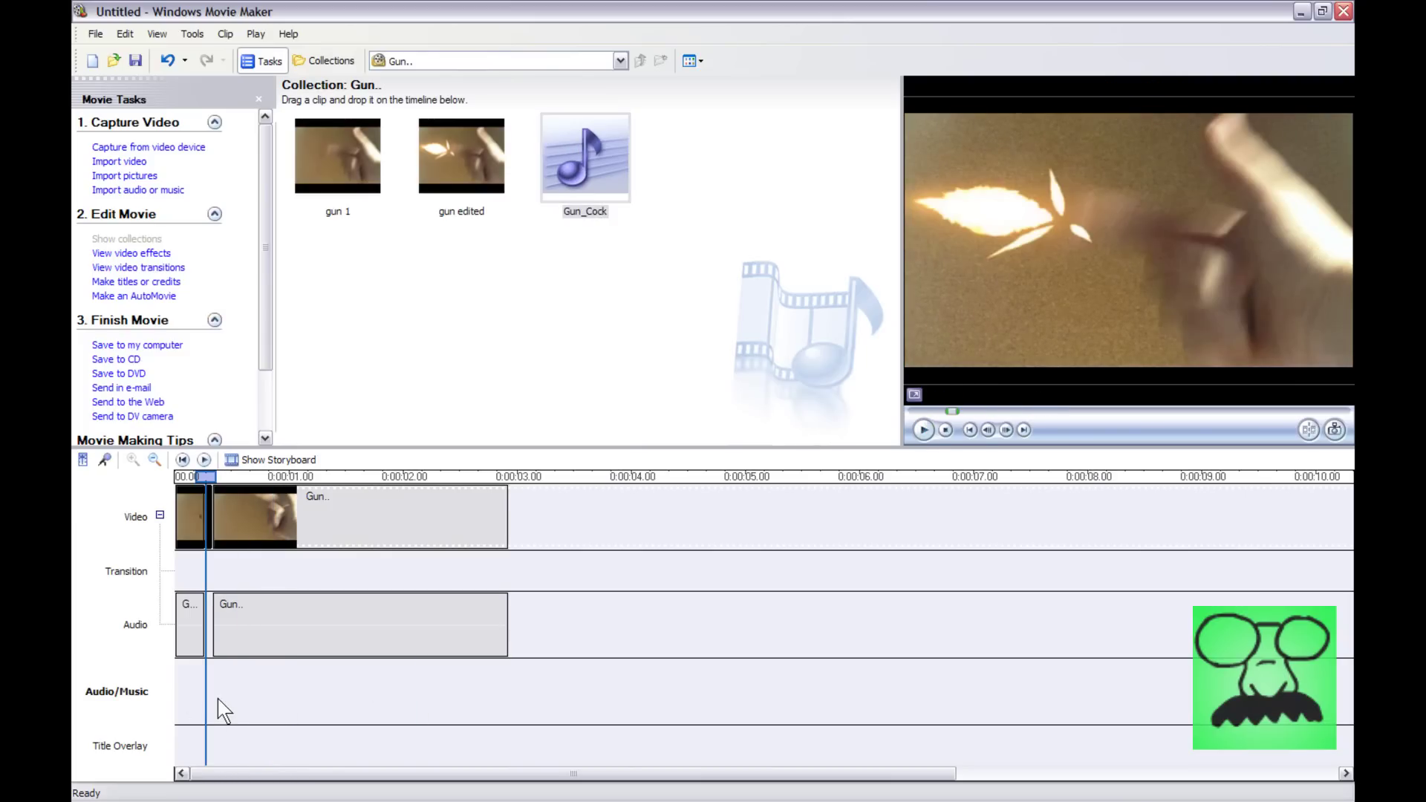
- Import the 0.36-second Gun_Shot2 sound and place it on Audio/Music at the flash frame
click(137, 192)
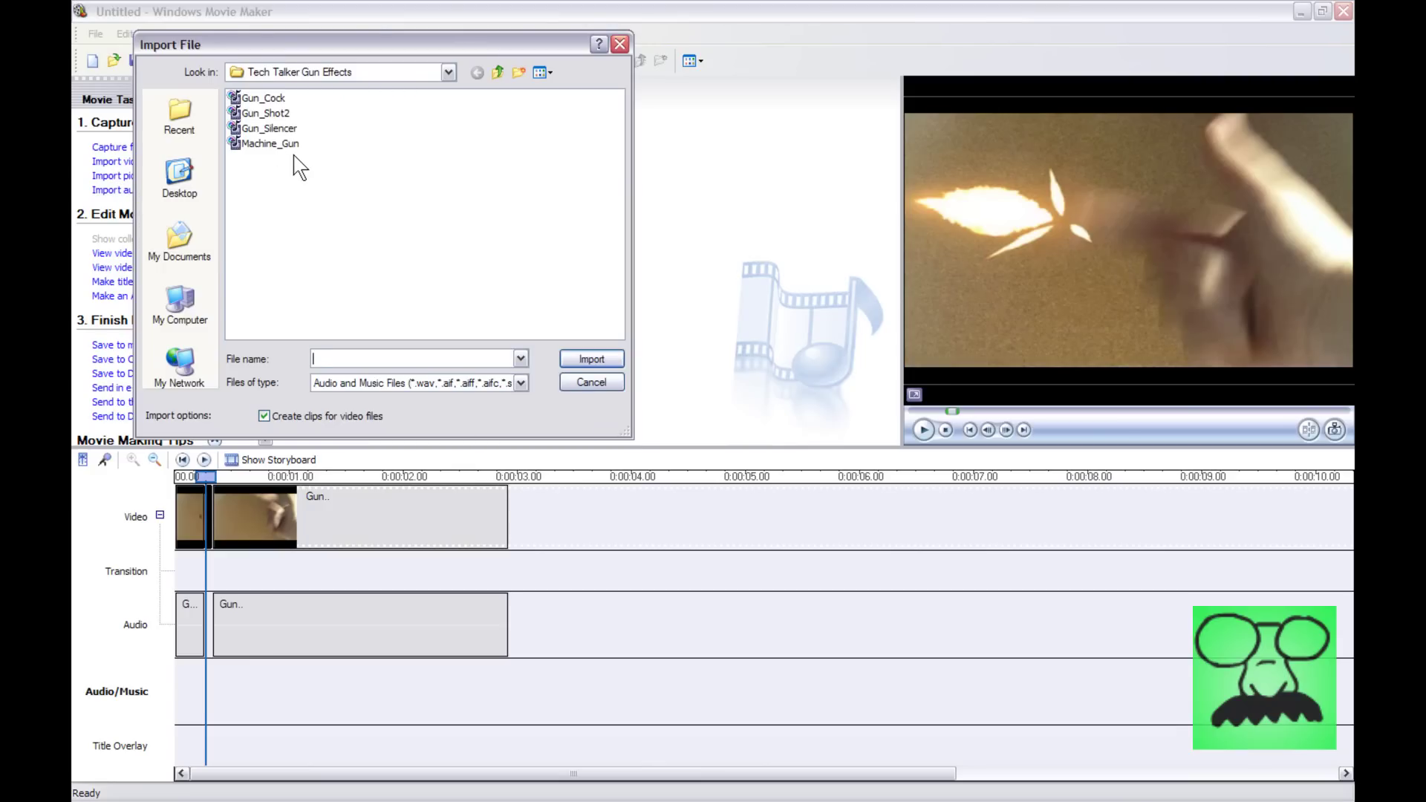
click(265, 114)
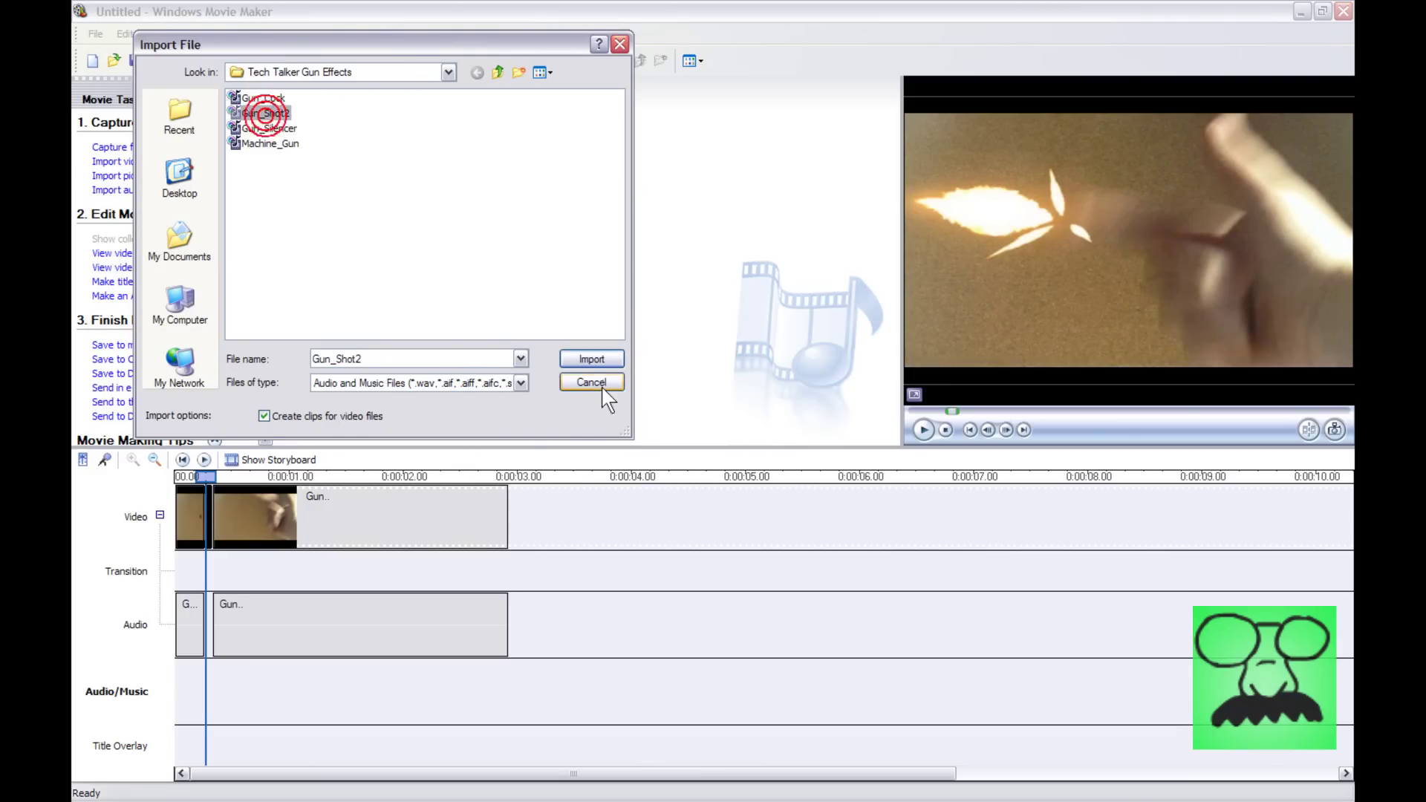
click(600, 359)
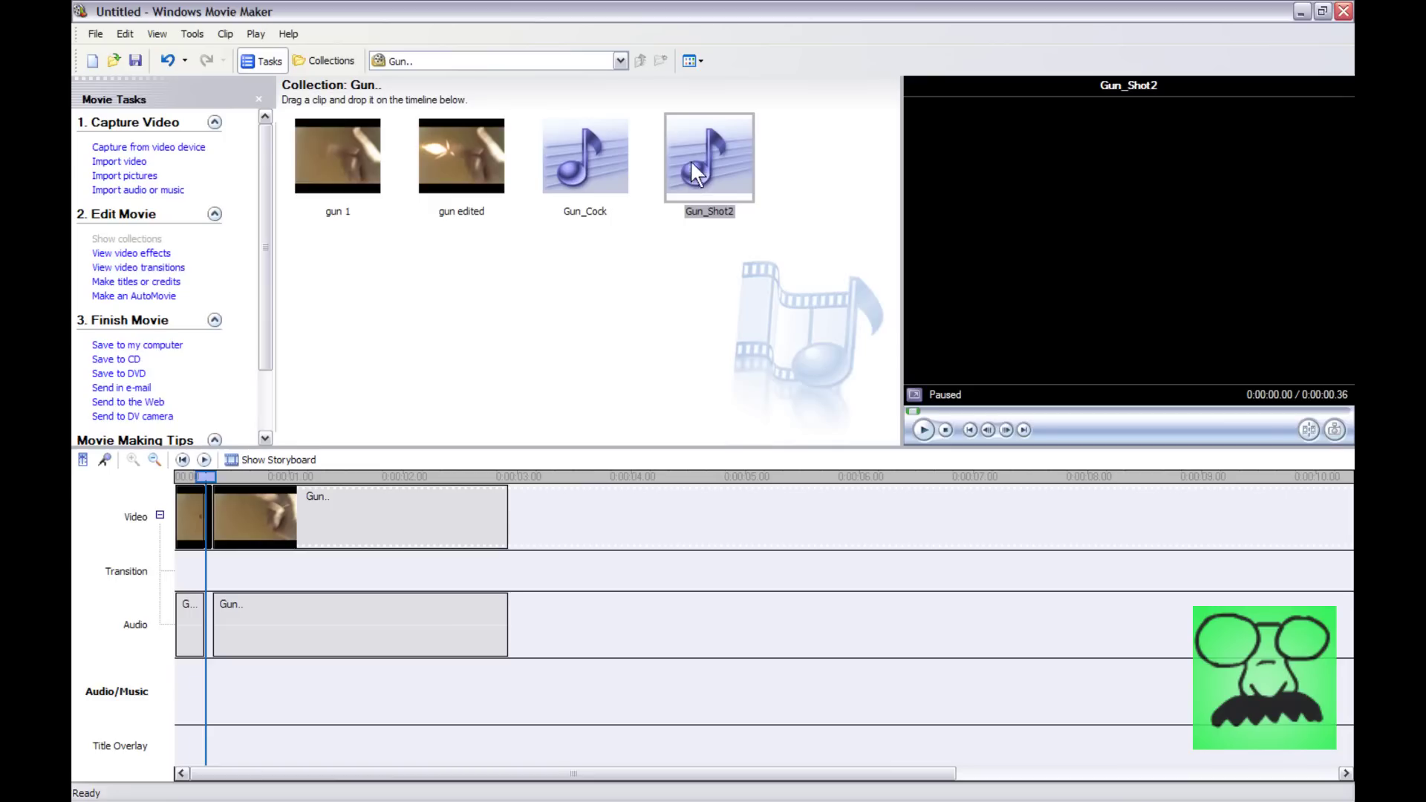
mouse_move(689, 159)
mouse_down()
mouse_move(195, 728)
mouse_move(209, 726)
mouse_up()
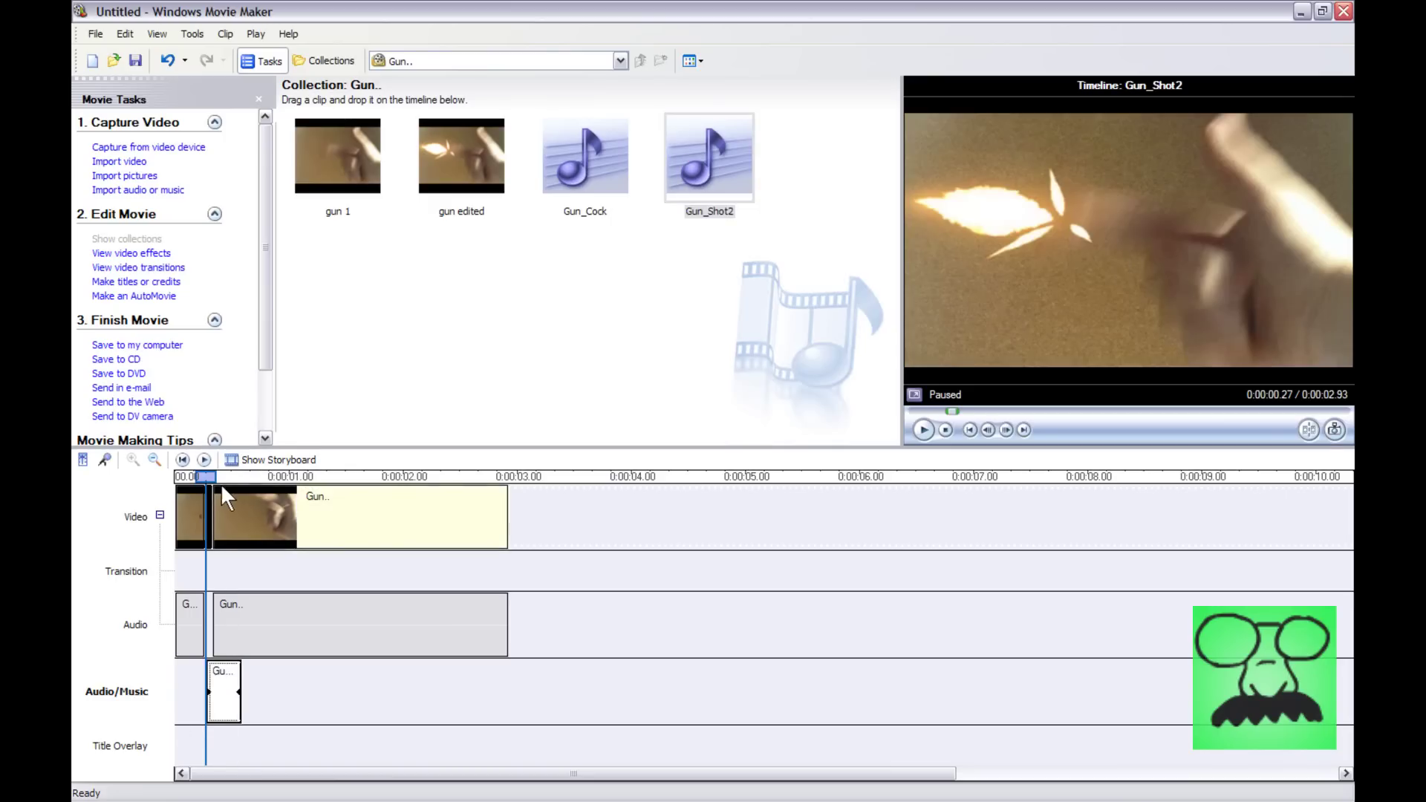
drag(211, 475, 110, 477)
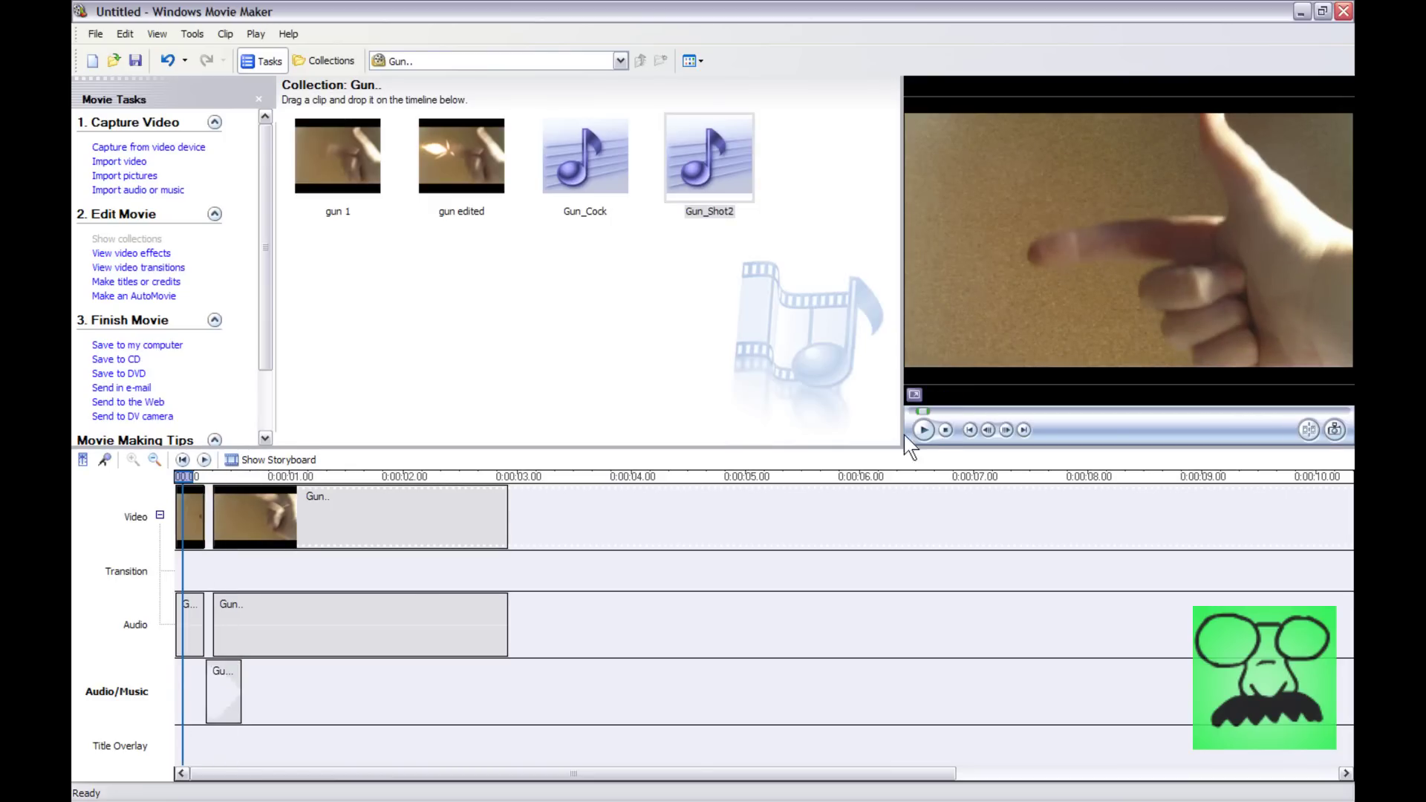
click(923, 429)
click(281, 476)
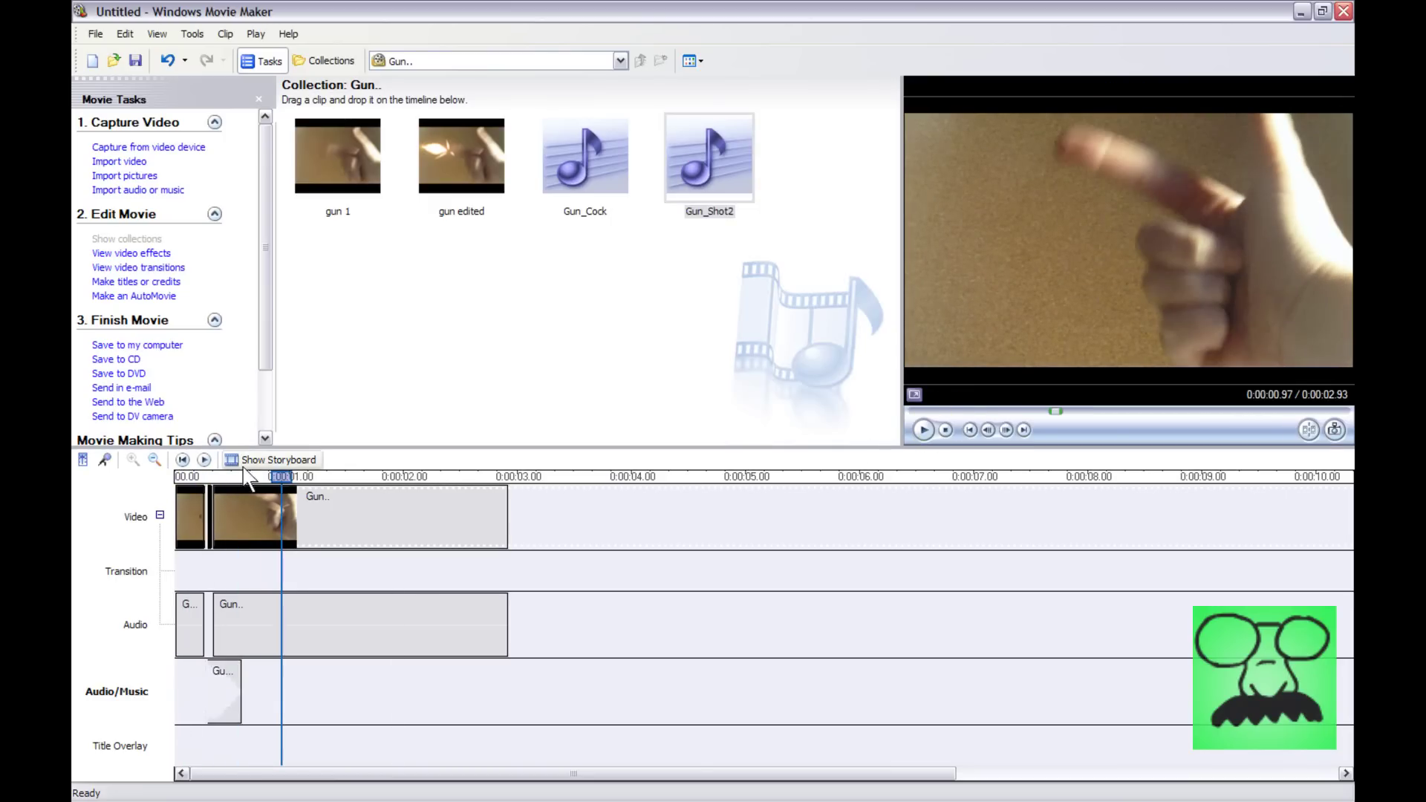
drag(283, 476, 191, 500)
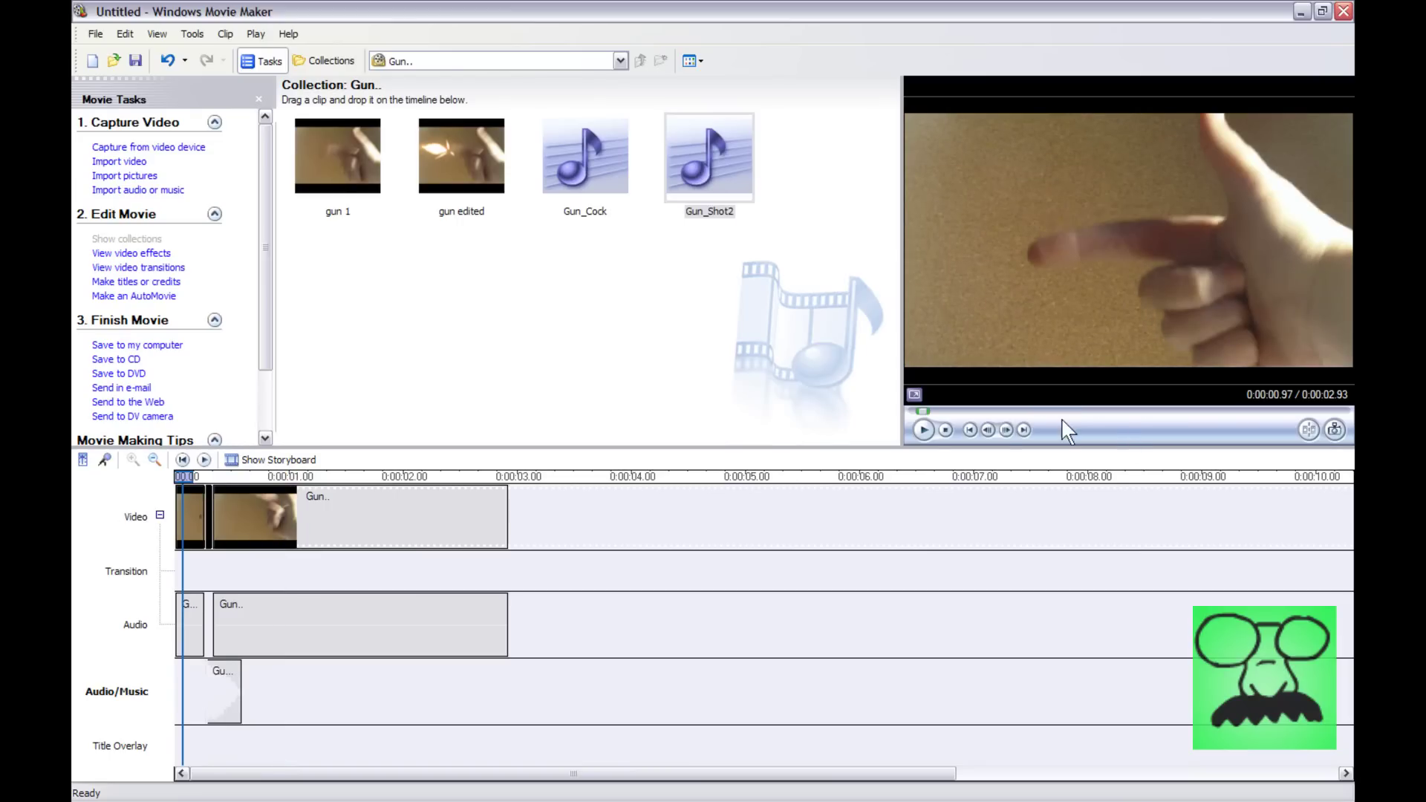
click(923, 429)
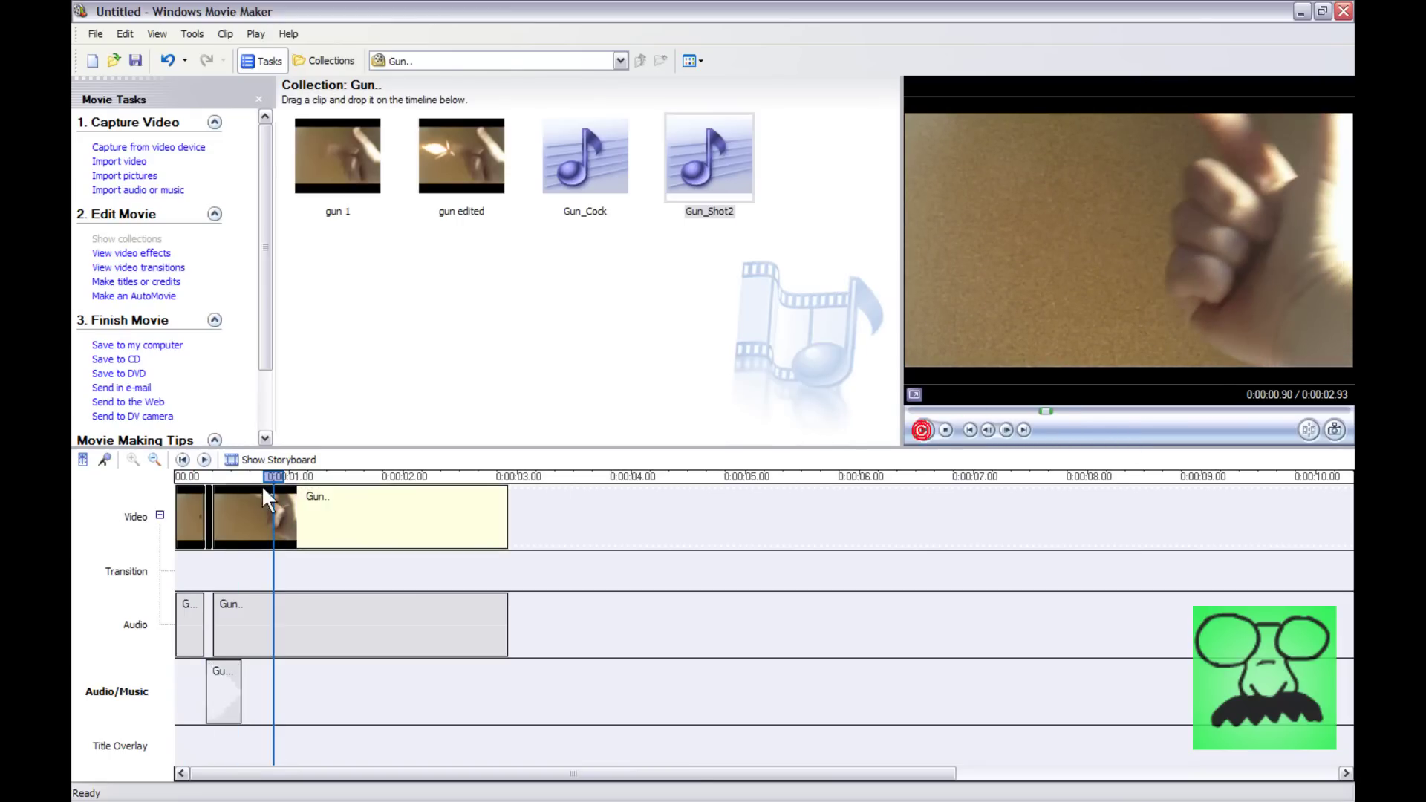
click(280, 477)
drag(283, 481, 193, 492)
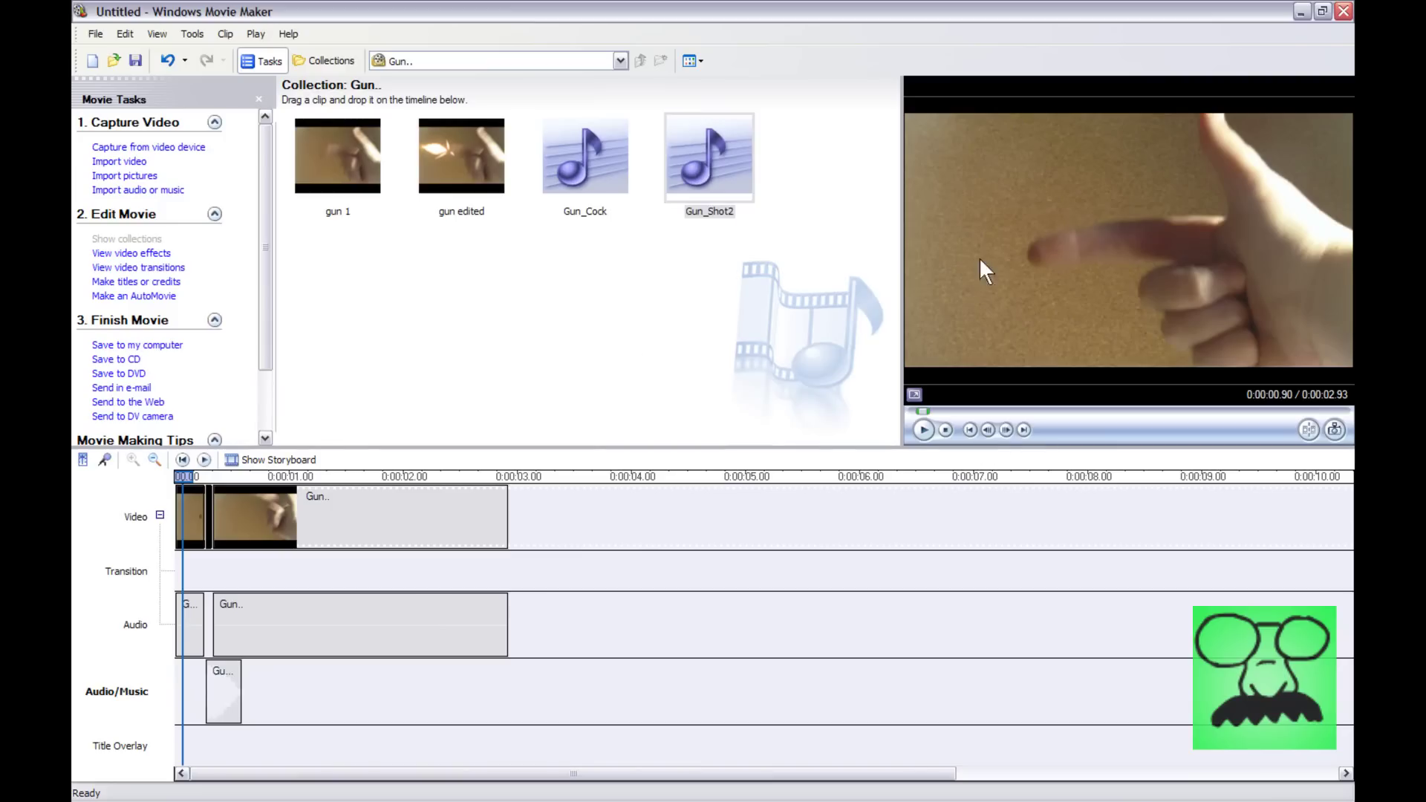
click(923, 430)
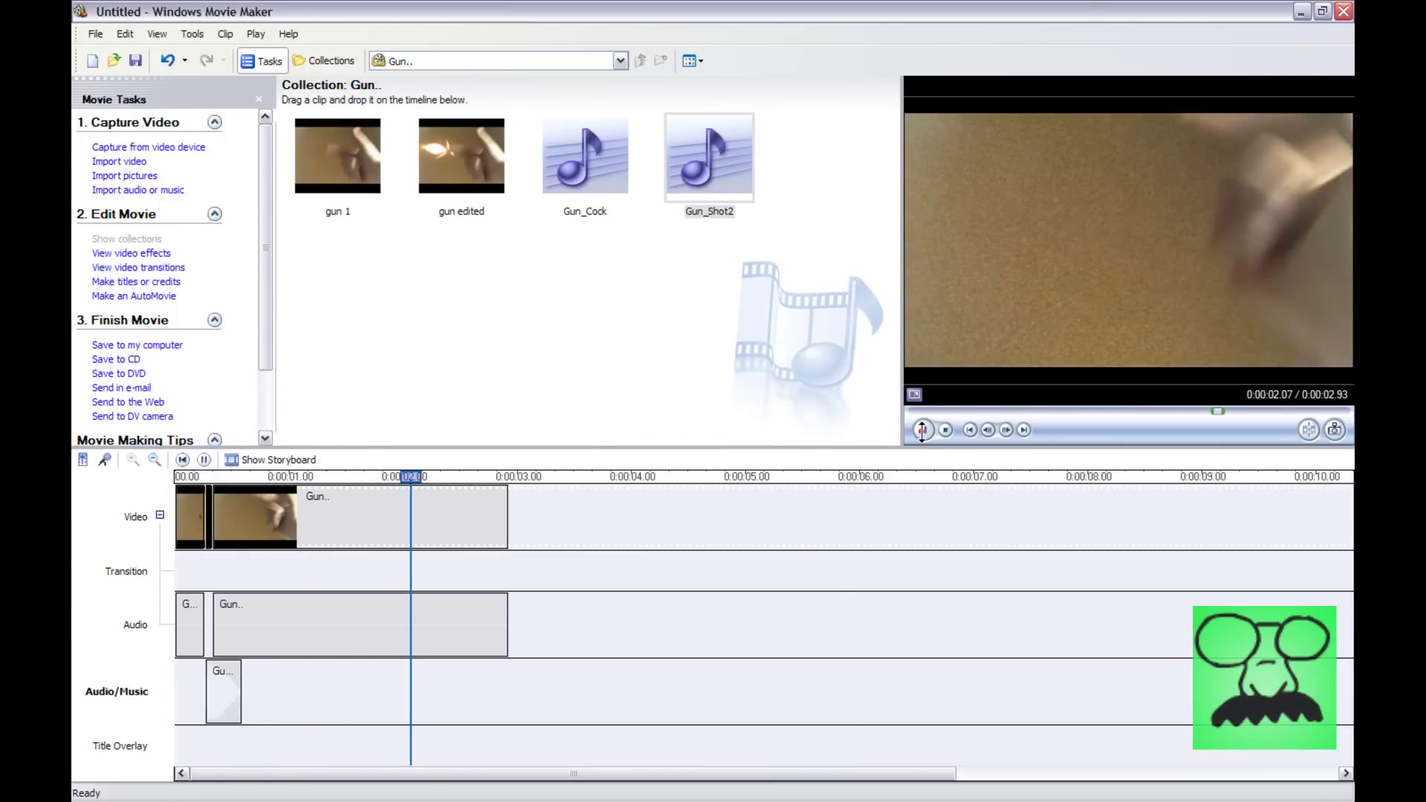
click(921, 430)
drag(409, 476, 203, 485)
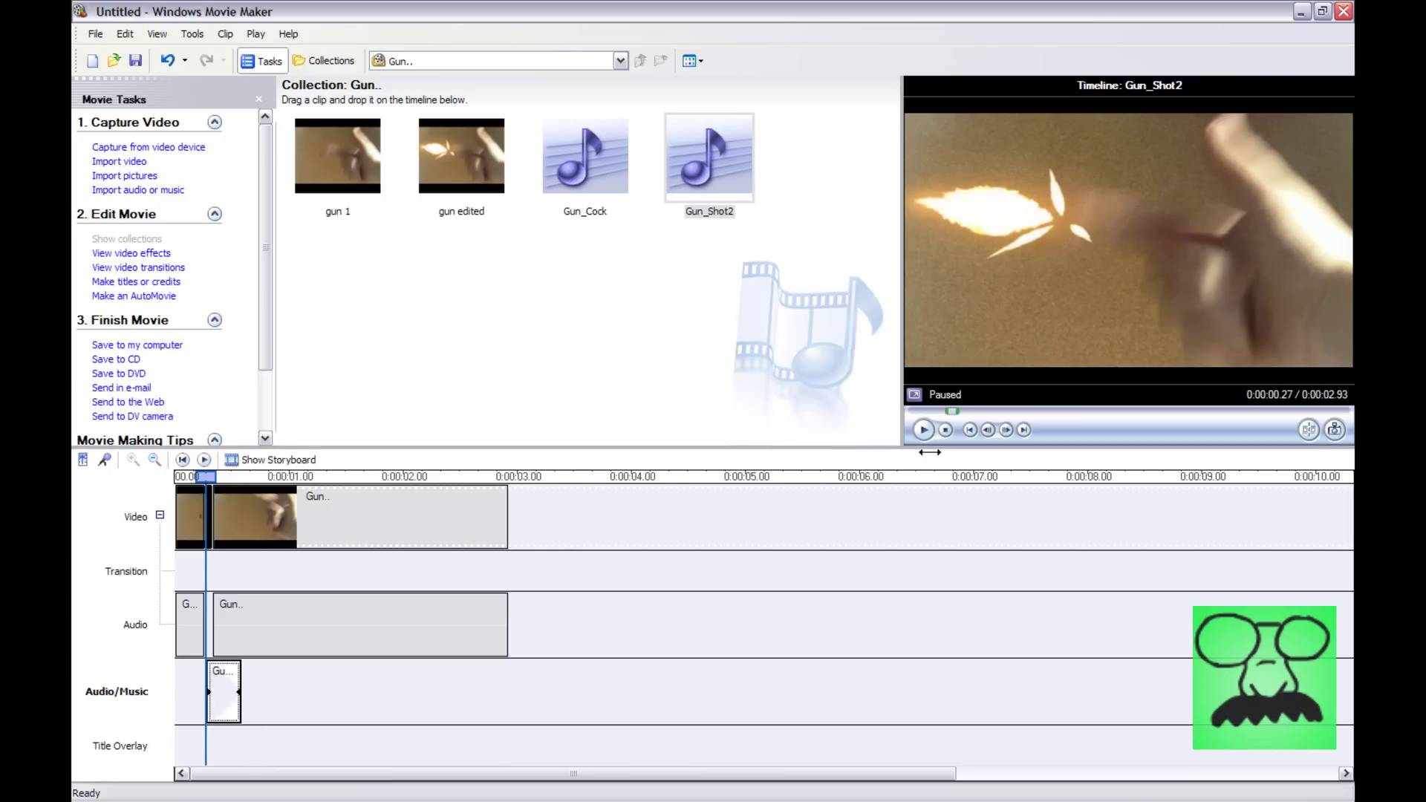
click(924, 430)
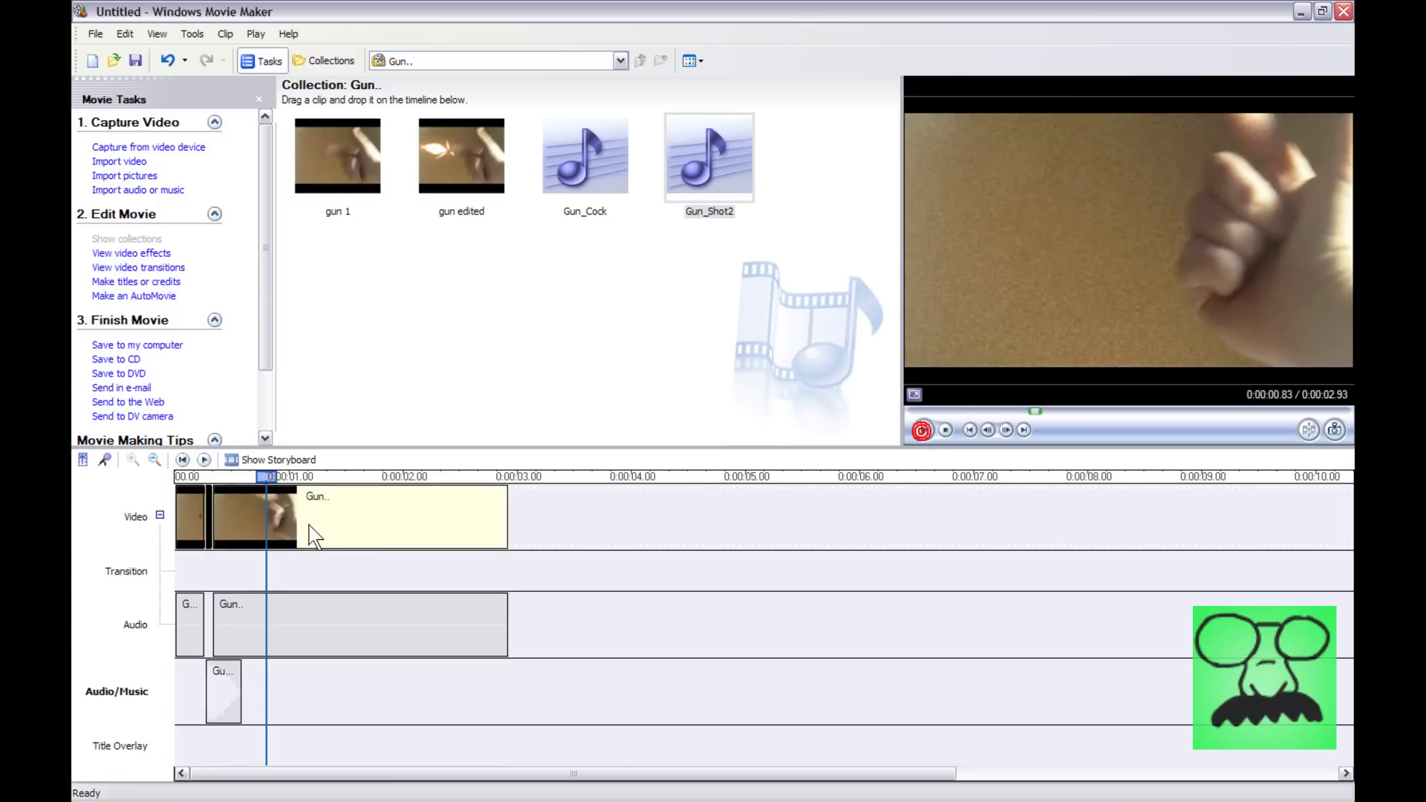
click(265, 475)
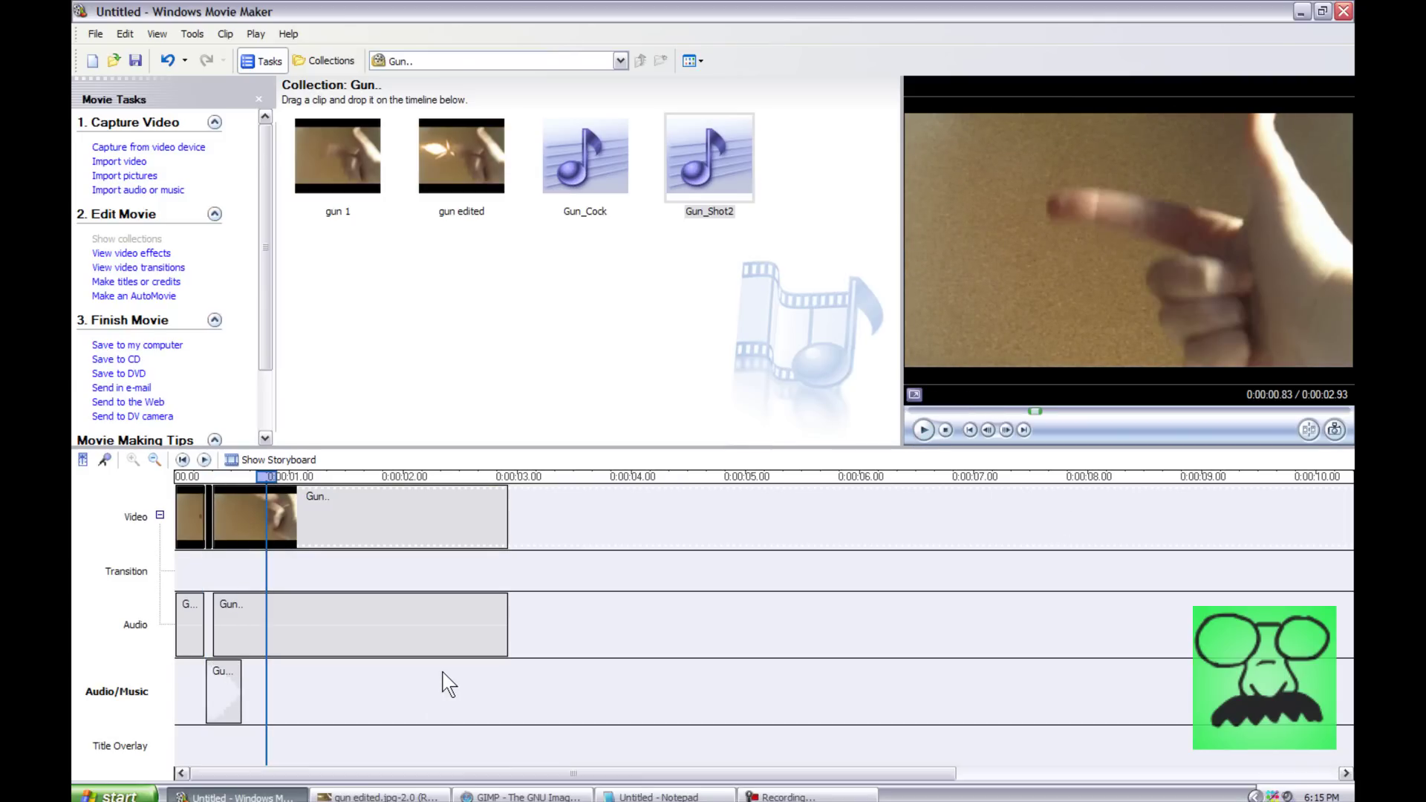